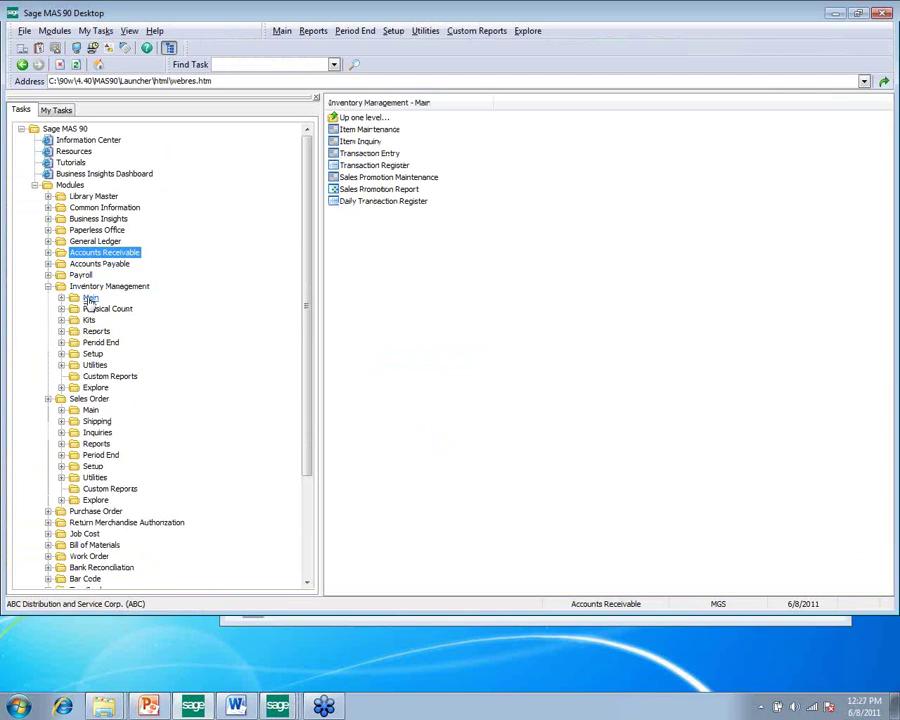
Load item 1001-HON-H252 in Item Maintenance and arrange the logs folder window so both it and the item record are accessible
click(357, 131)
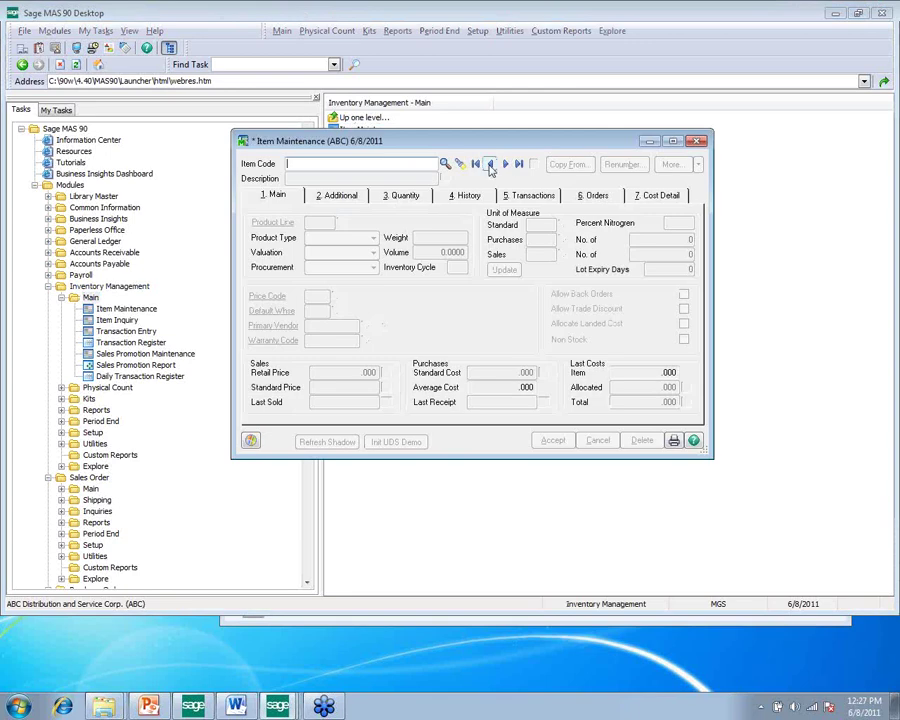
click(505, 165)
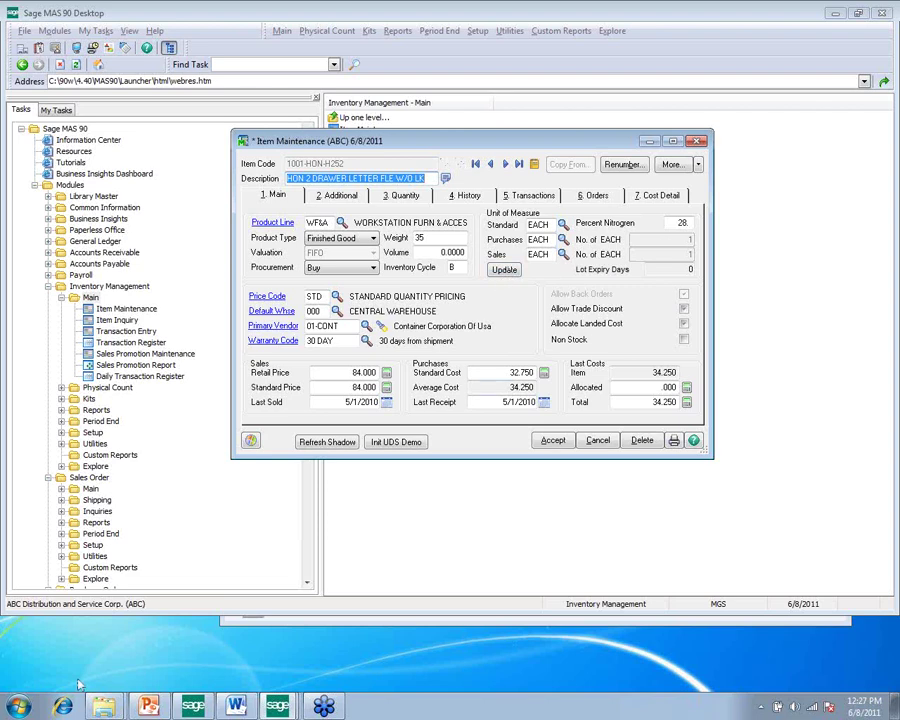
click(104, 706)
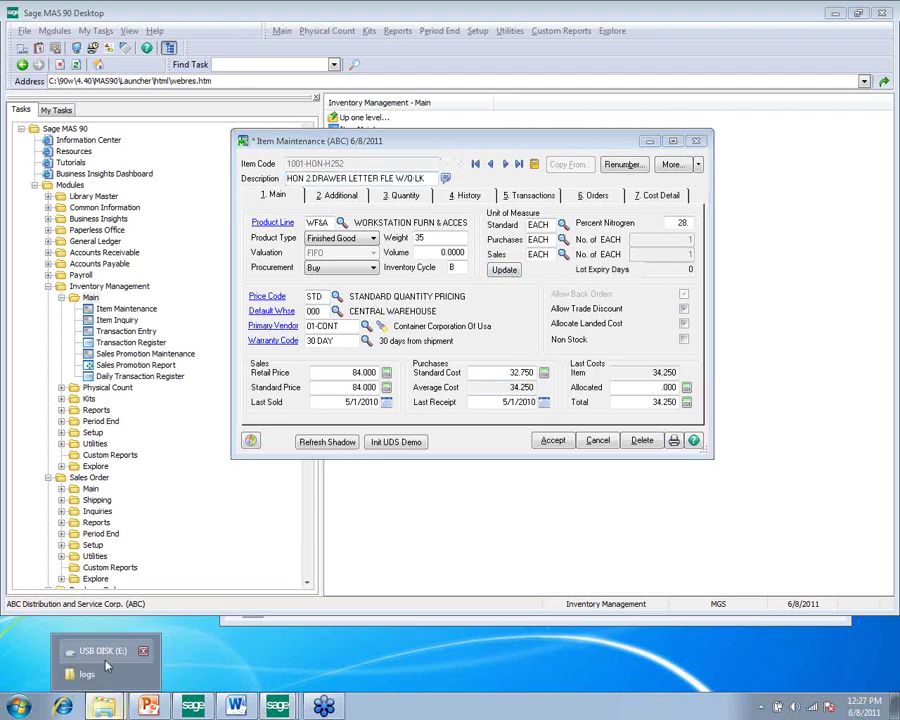
click(88, 674)
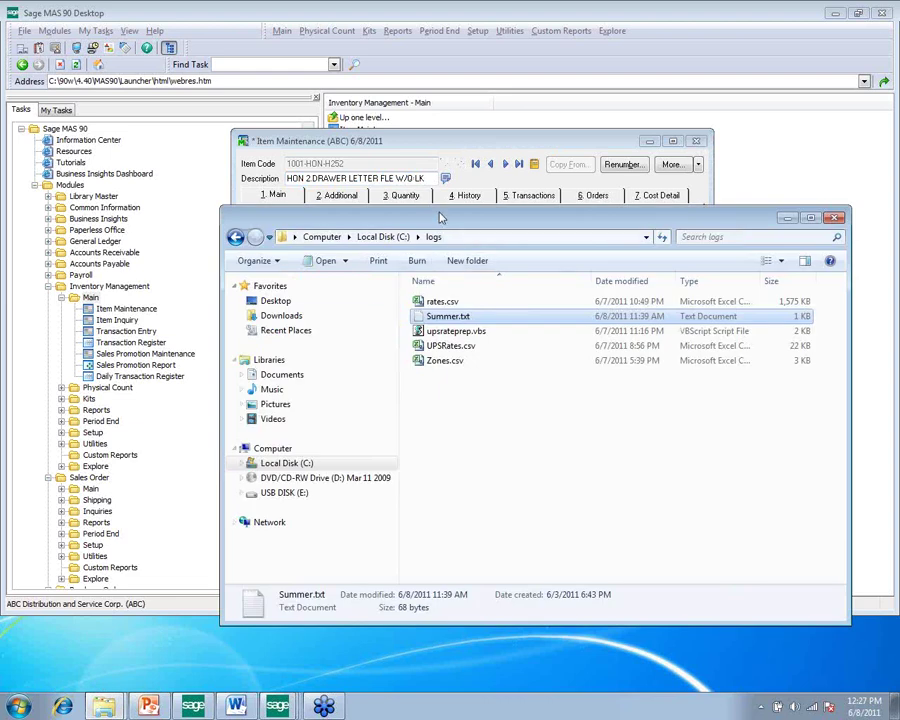
drag(440, 217, 231, 306)
click(450, 136)
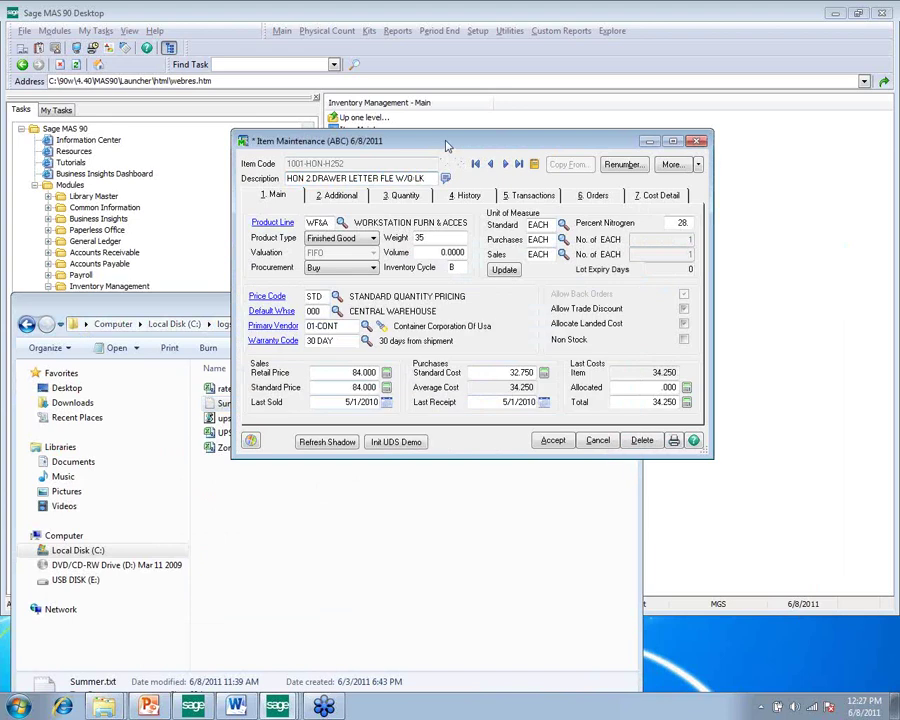
drag(450, 136, 569, 52)
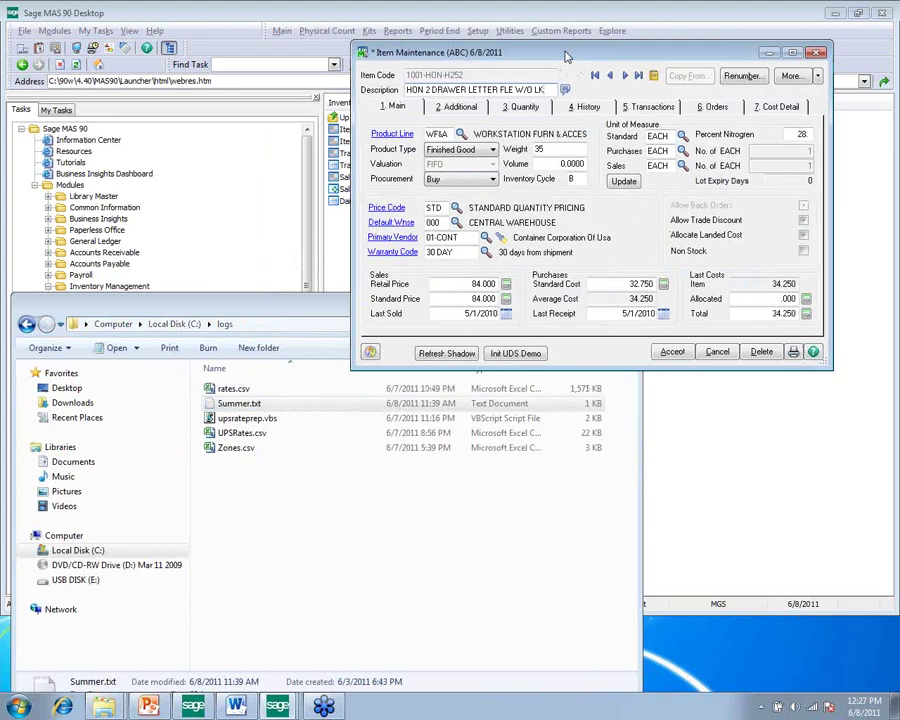
Delete all text in Summer.txt from the logs folder, then save and close the file
double_click(242, 405)
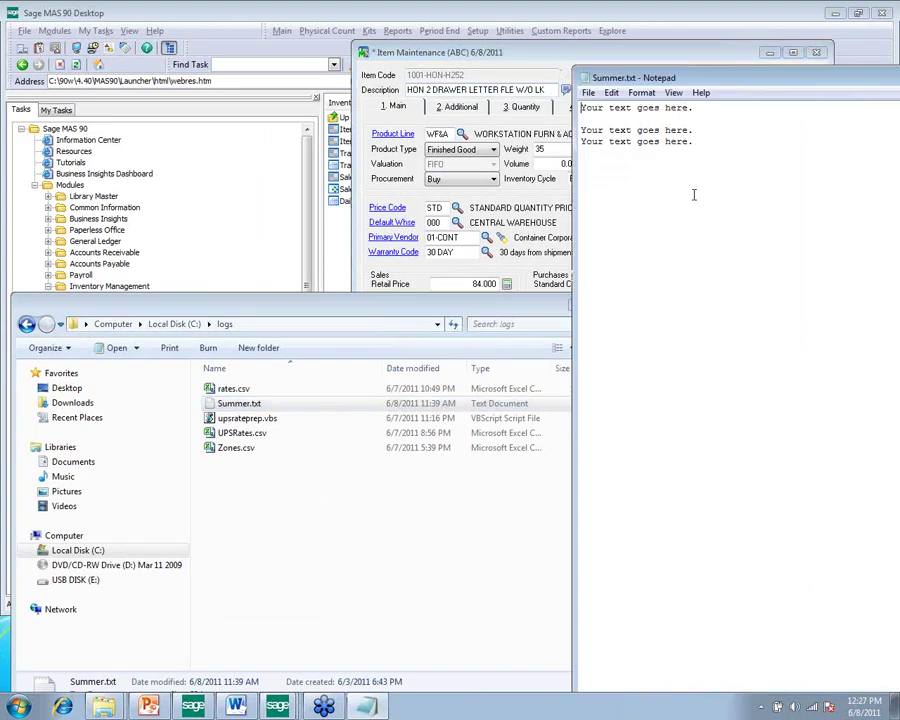
drag(660, 80, 330, 113)
key(ctrl+a)
key(Delete)
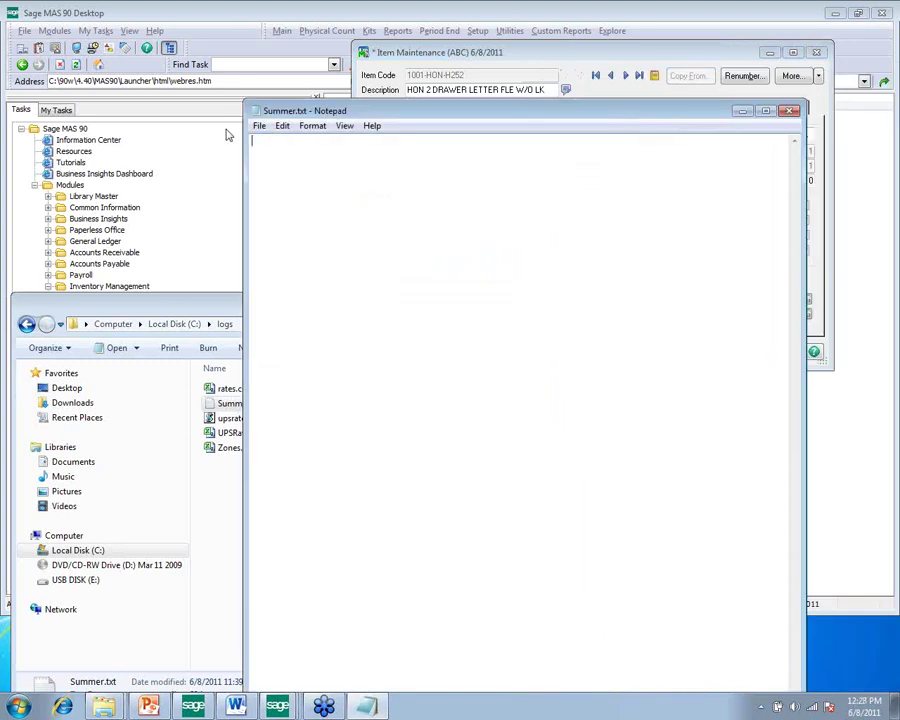
key(ctrl+s)
key(alt+F4)
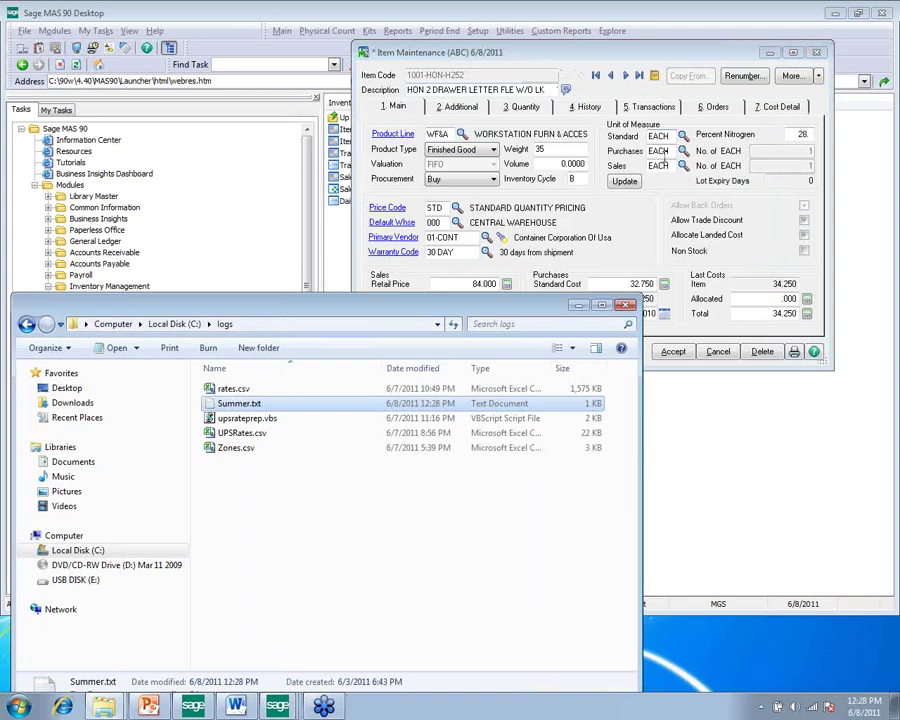
Run Update for the item's units of measure, check Summer.txt for output, and close the logs folder
click(624, 181)
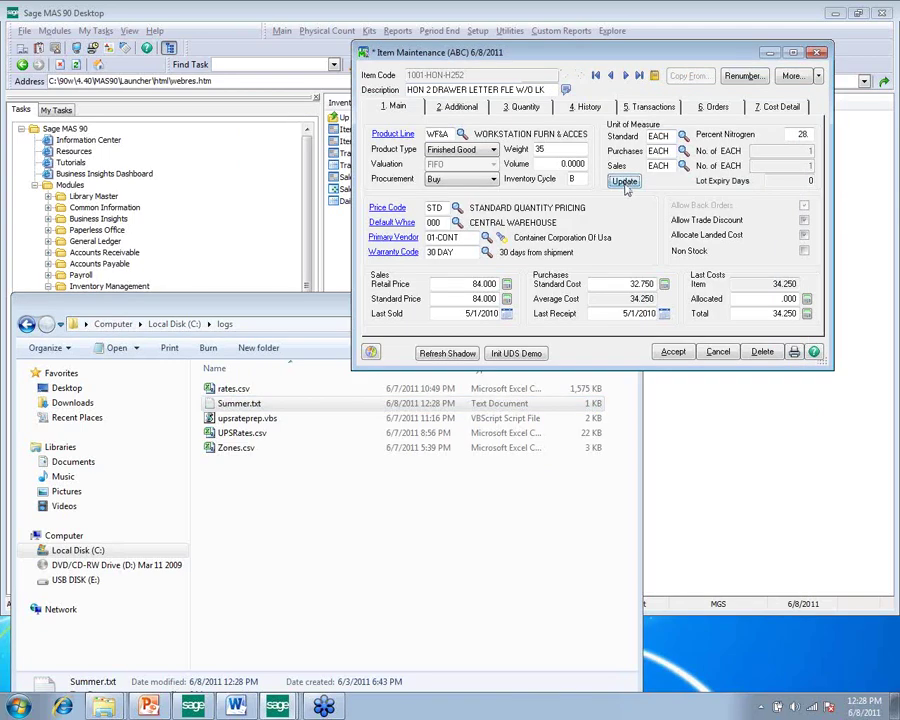
click(324, 496)
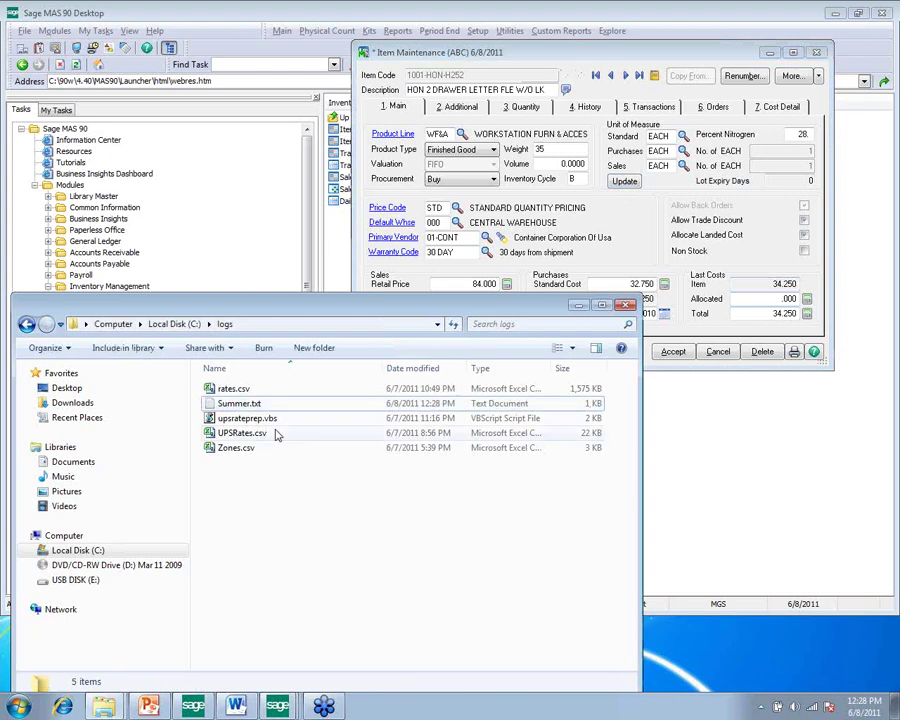
double_click(239, 403)
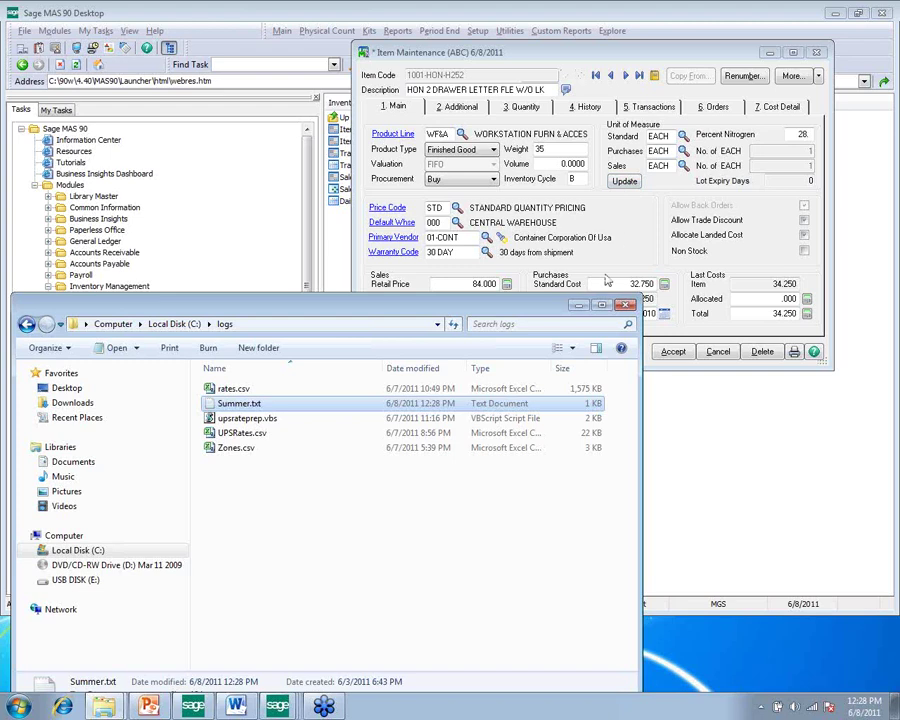
click(626, 304)
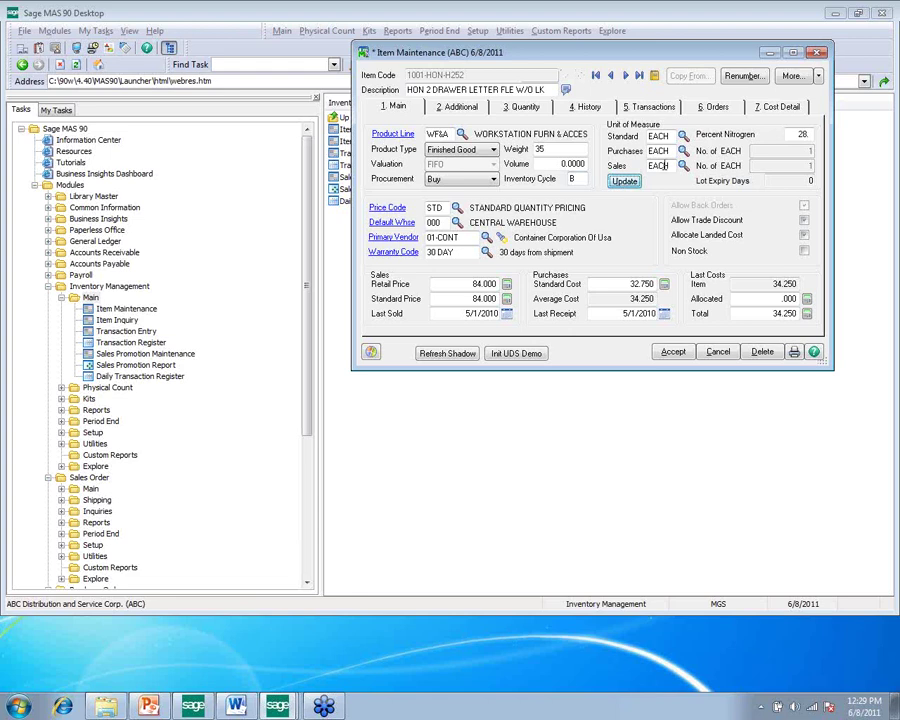
Switch to Sales Order Entry and add item 1001-HON-H252 as the first order line with an ordered quantity of 25
click(278, 706)
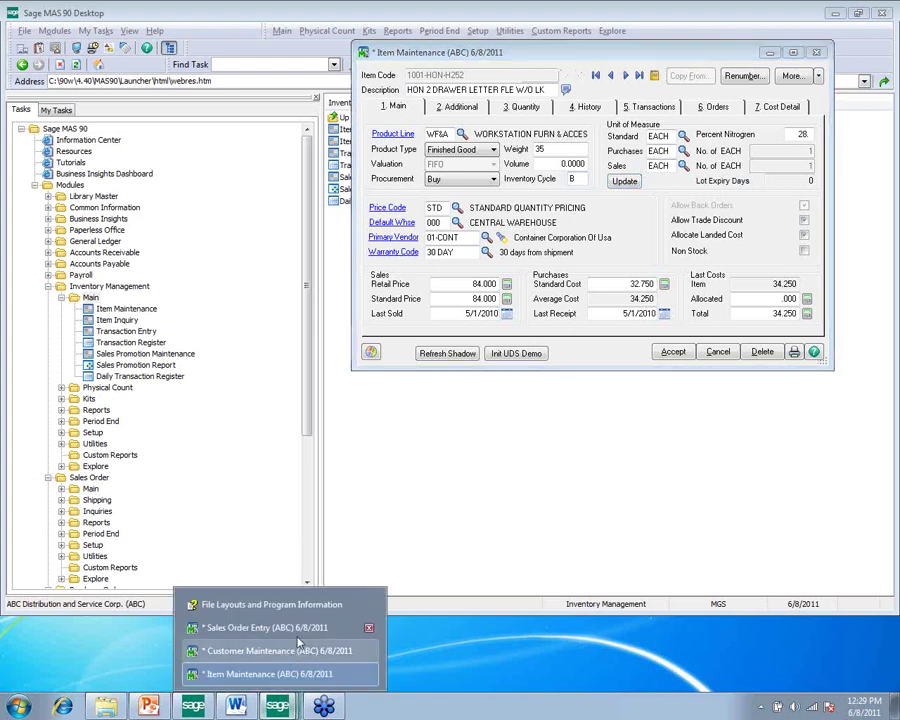
click(268, 627)
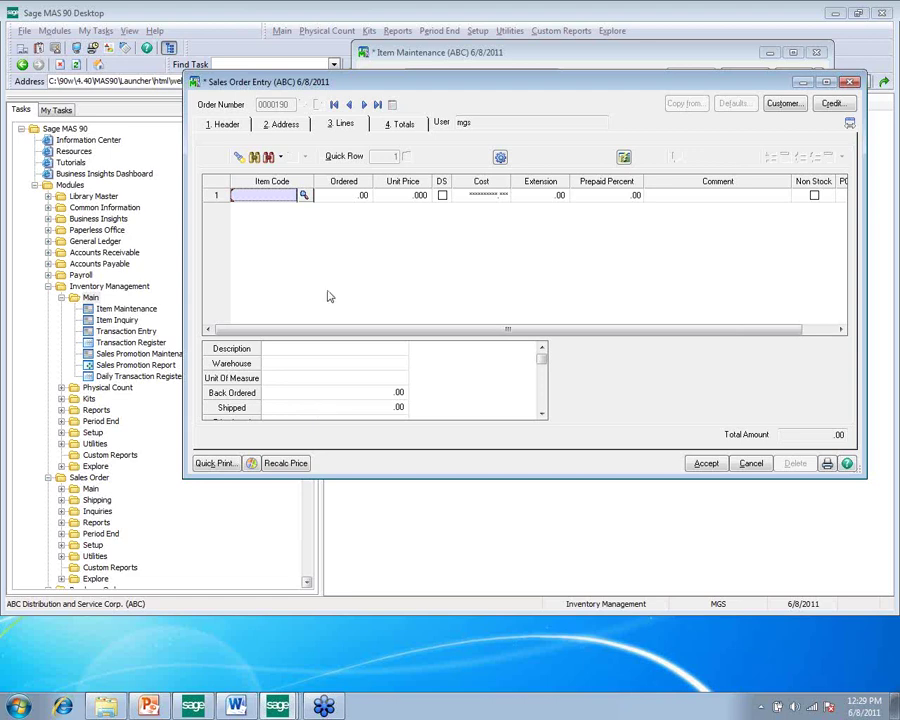
click(303, 196)
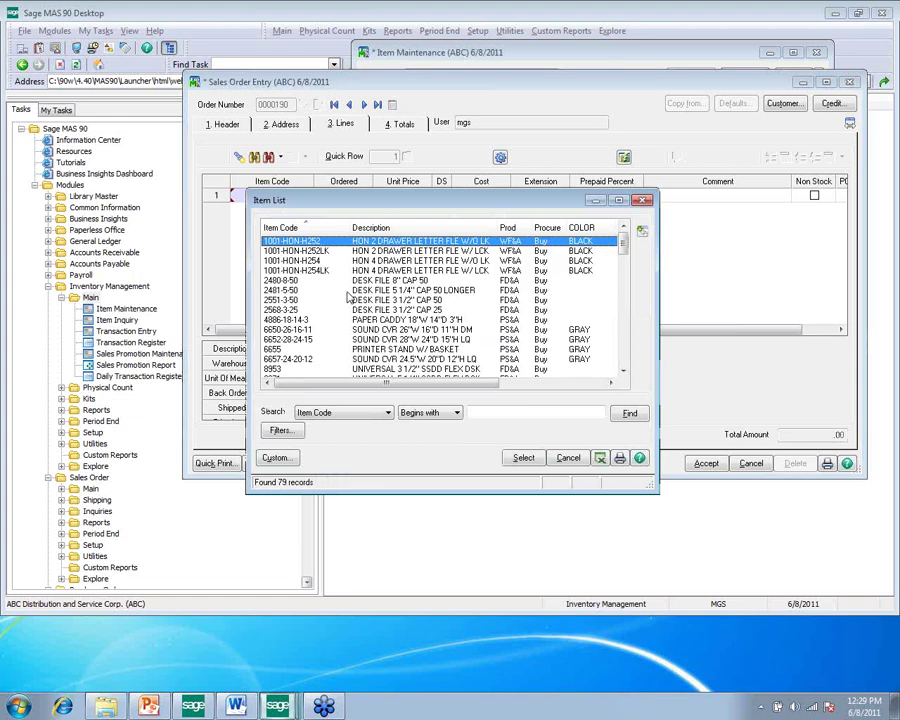
double_click(320, 243)
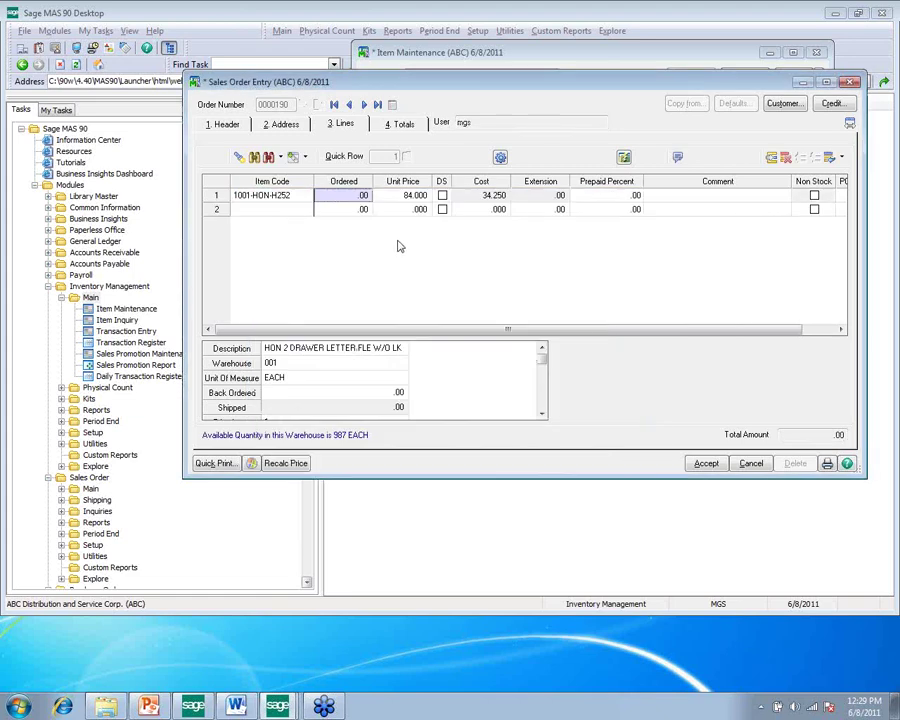
text(25)
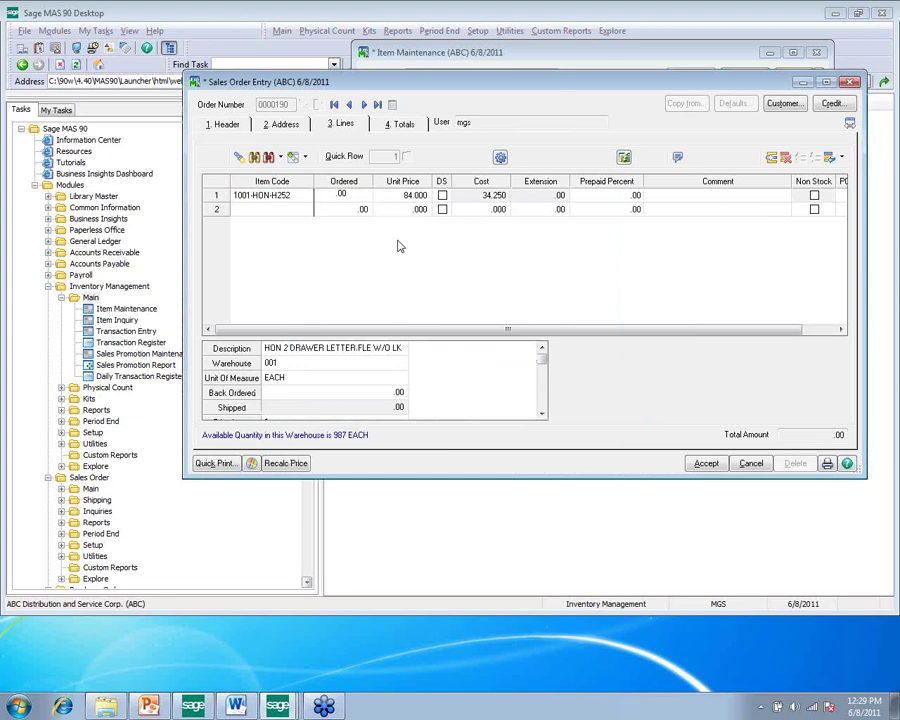
key(Tab)
key(Tab)
key(Tab)
key(Tab)
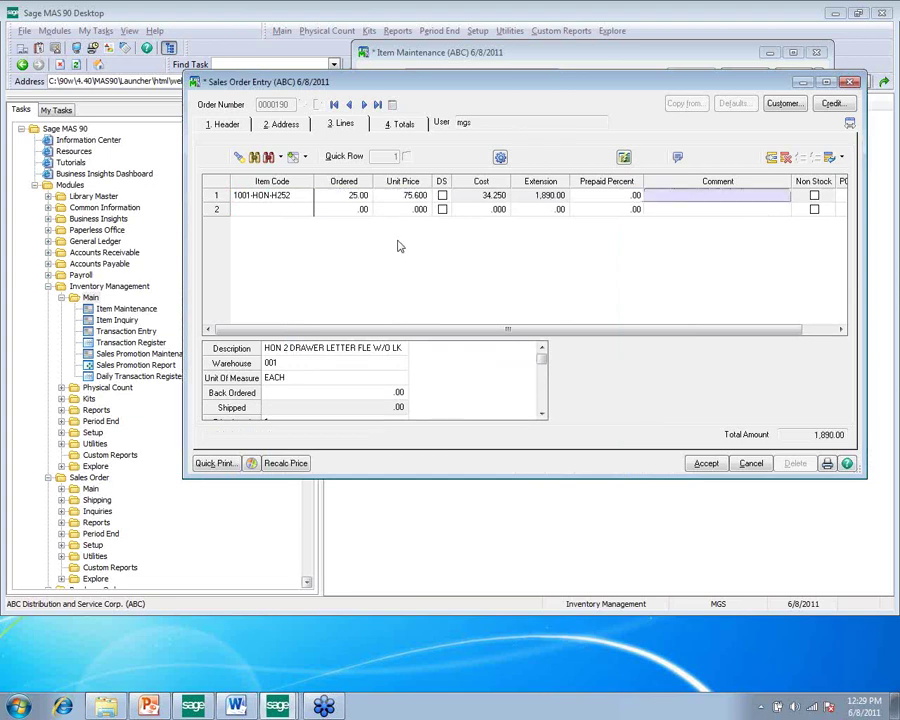
key(Tab)
key(Tab)
key(Tab)
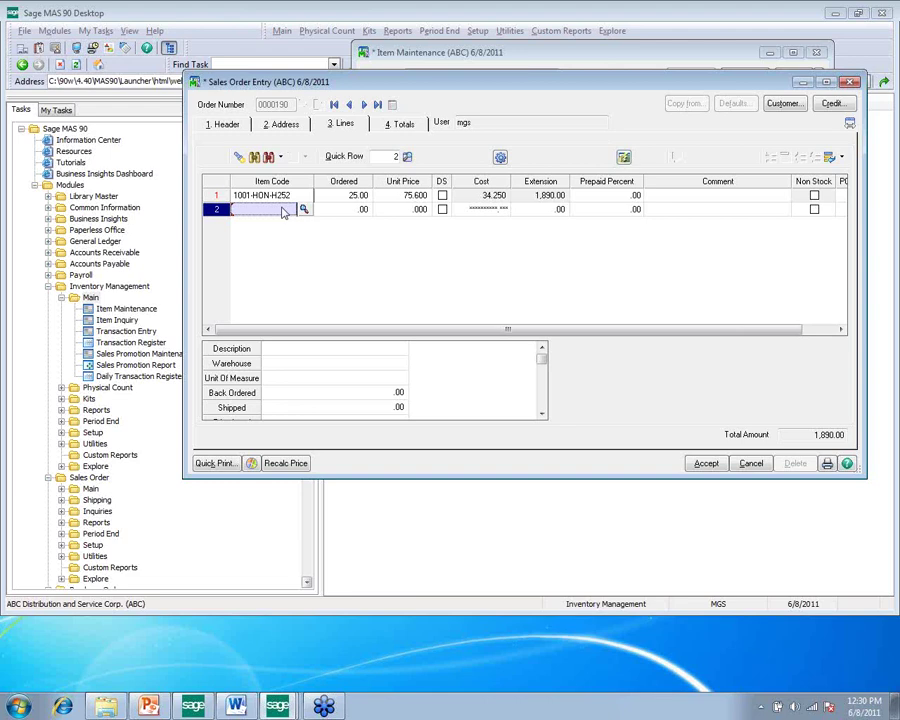
Run the custom script on the 1001-HON-H252 line to add /PPD, /LPPD, /TTAX and /GWFEE lines, and review them
key(Up)
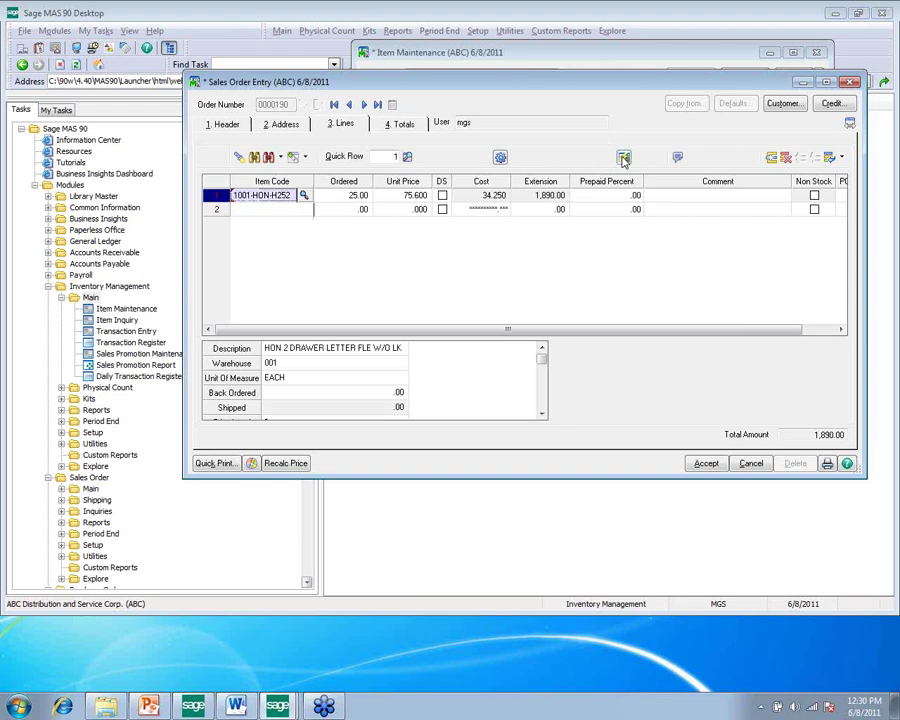
click(624, 157)
click(303, 213)
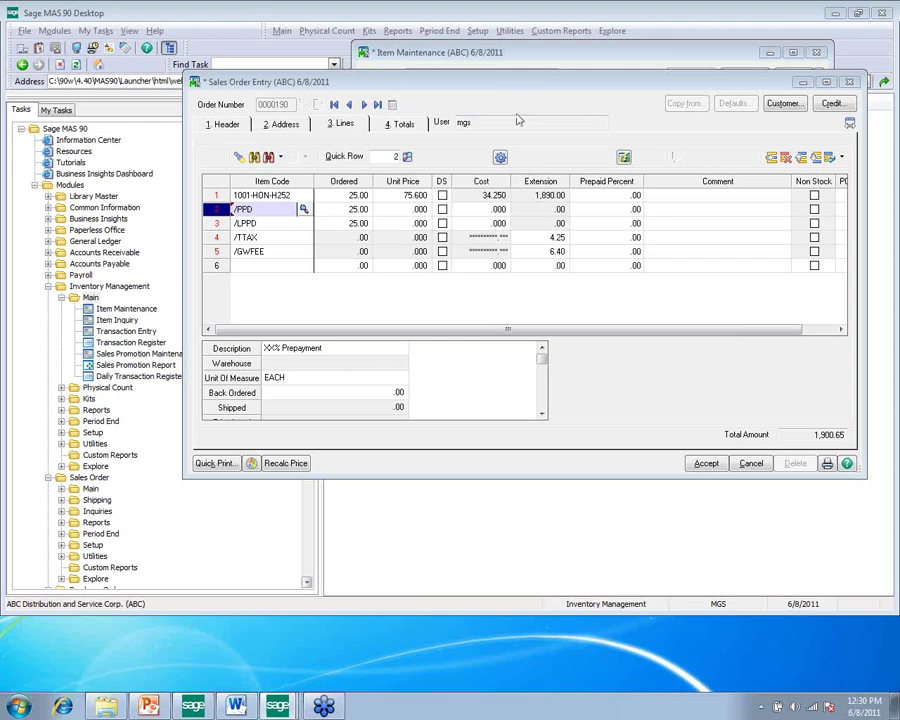
click(262, 237)
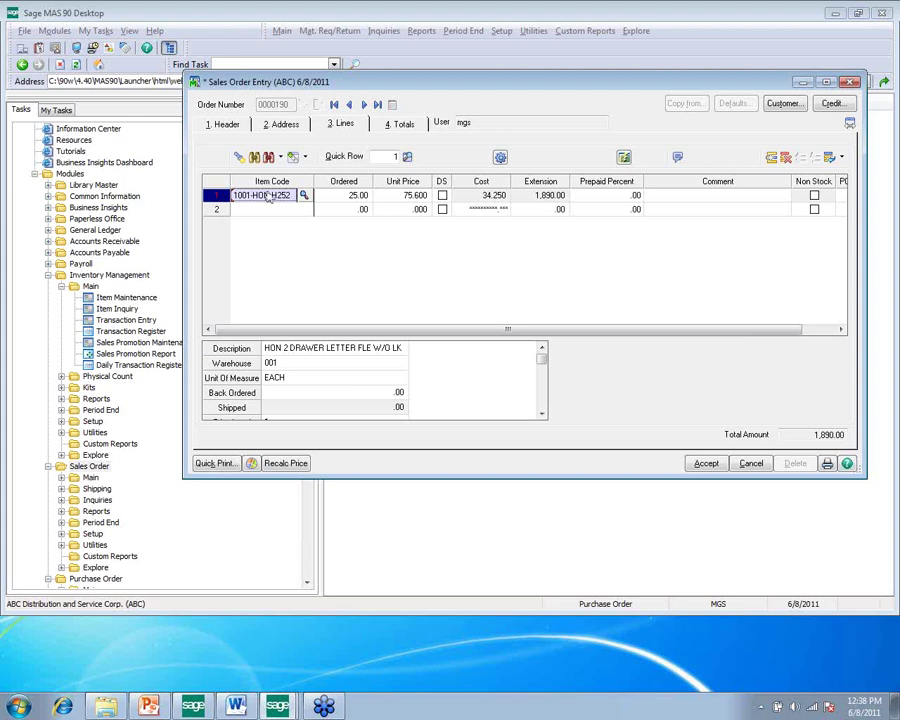
Open the already customized Sales Order Entry screen in the Customizer and inspect the Create POs from Sales Order link definition
click(624, 158)
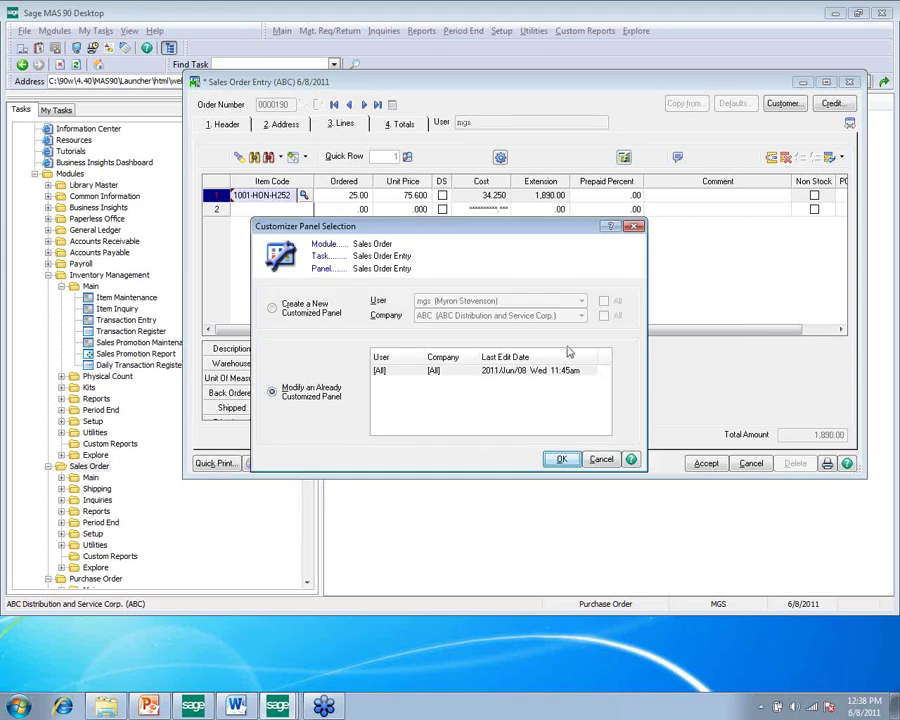
click(562, 459)
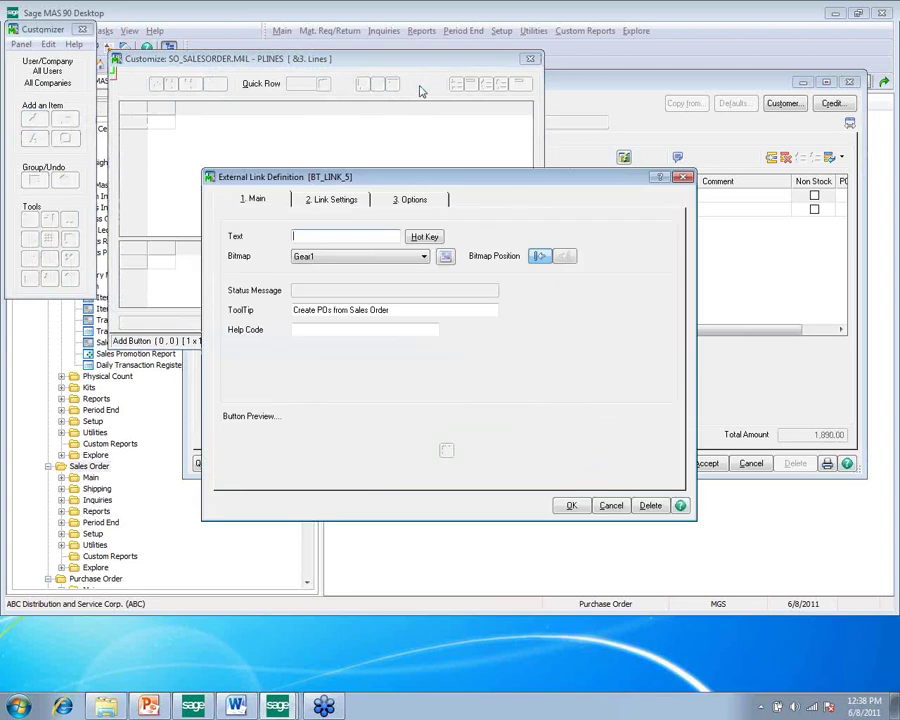
click(683, 177)
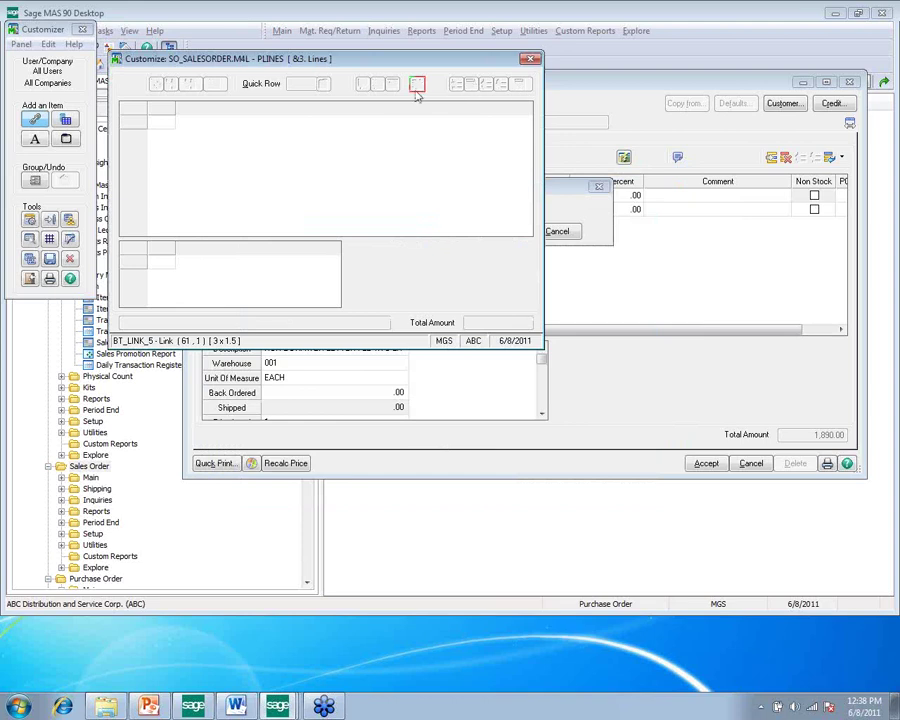
Identify the other buttons on the customized order lines screen, including Insert Row, and close the Customizer
click(396, 89)
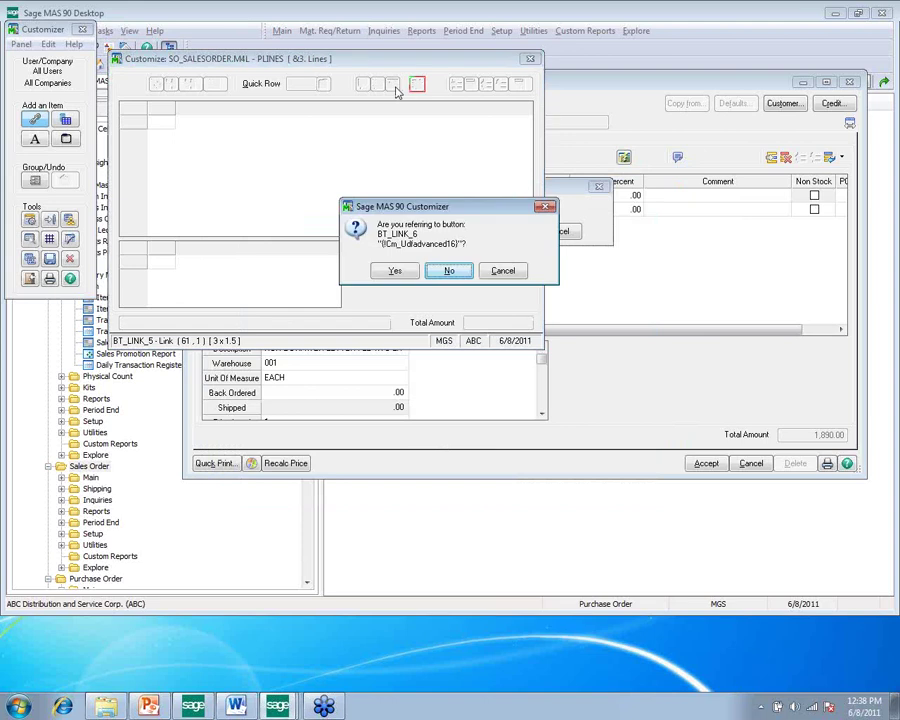
key(y)
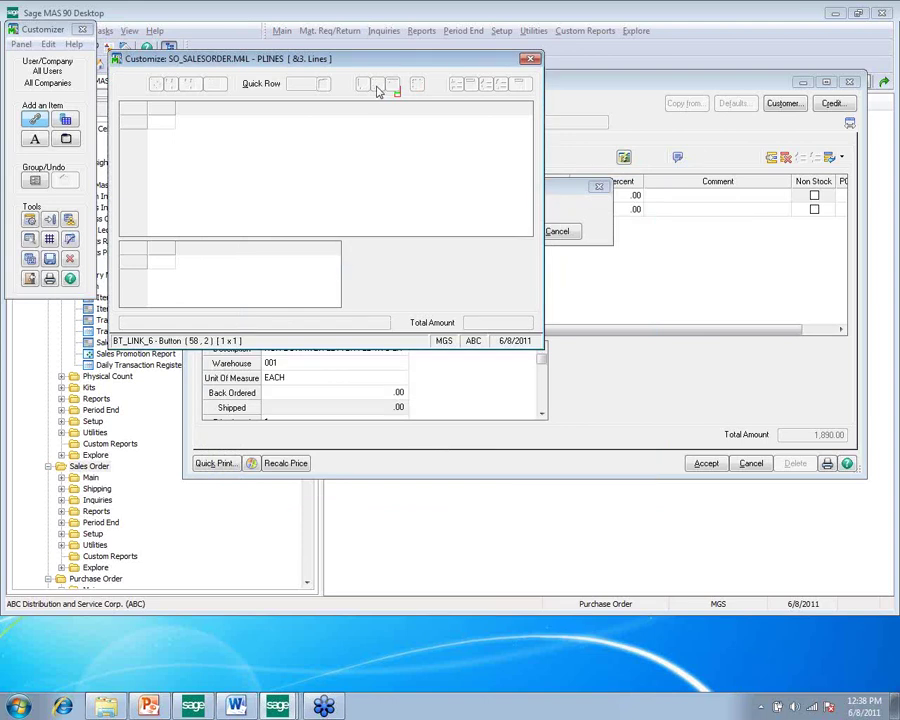
click(363, 88)
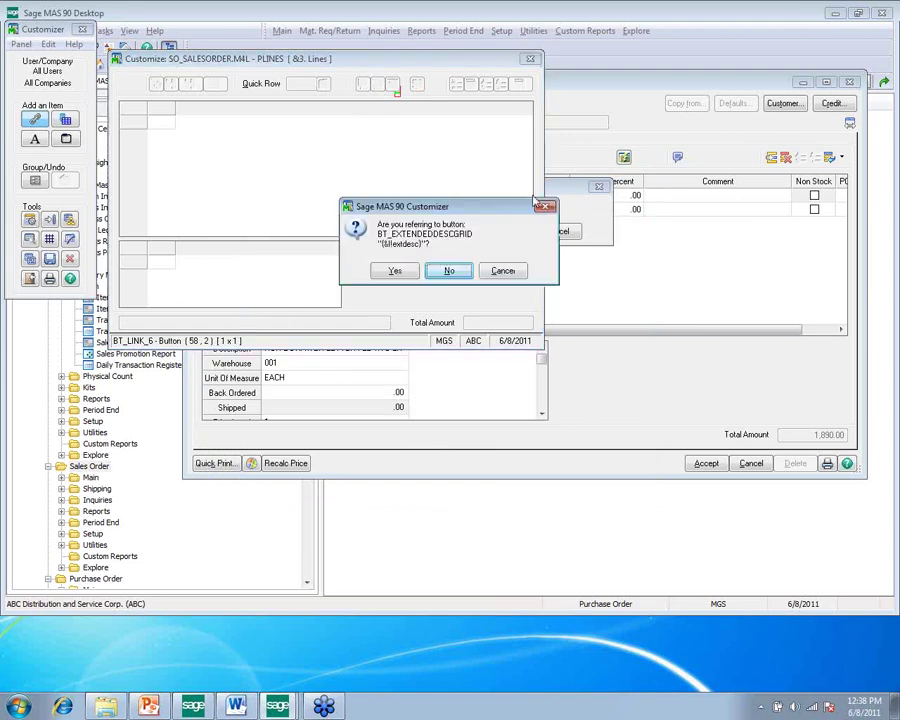
click(545, 208)
click(459, 86)
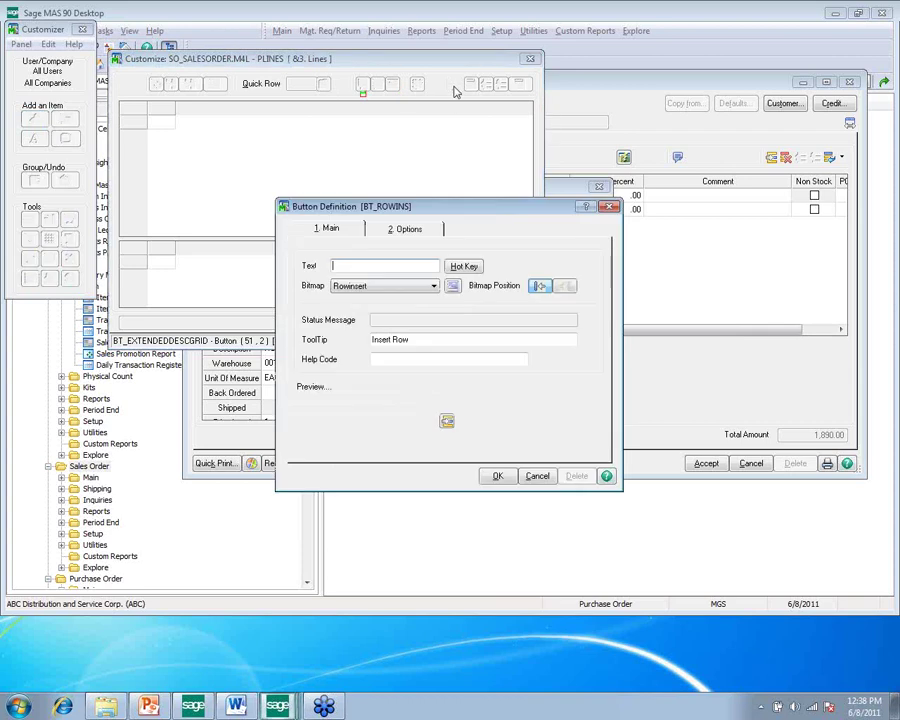
key(Escape)
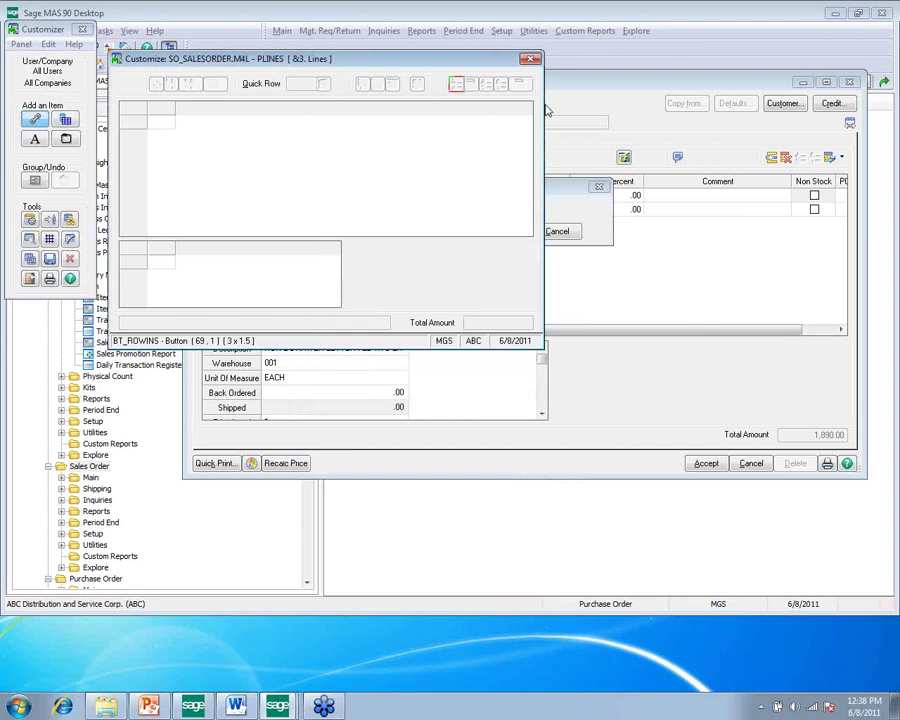
click(530, 58)
click(453, 286)
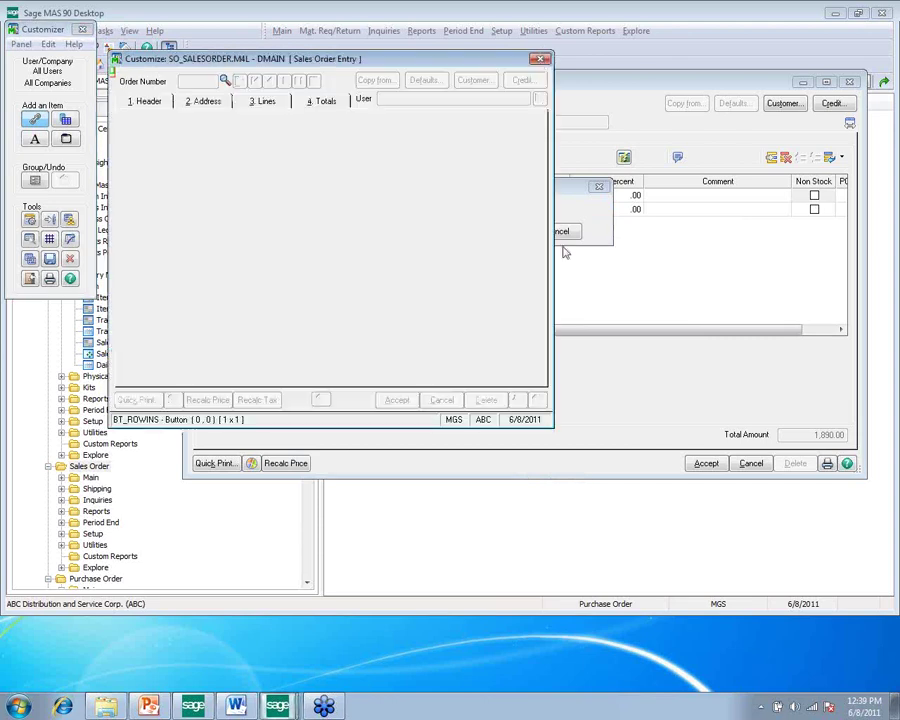
click(540, 60)
click(448, 292)
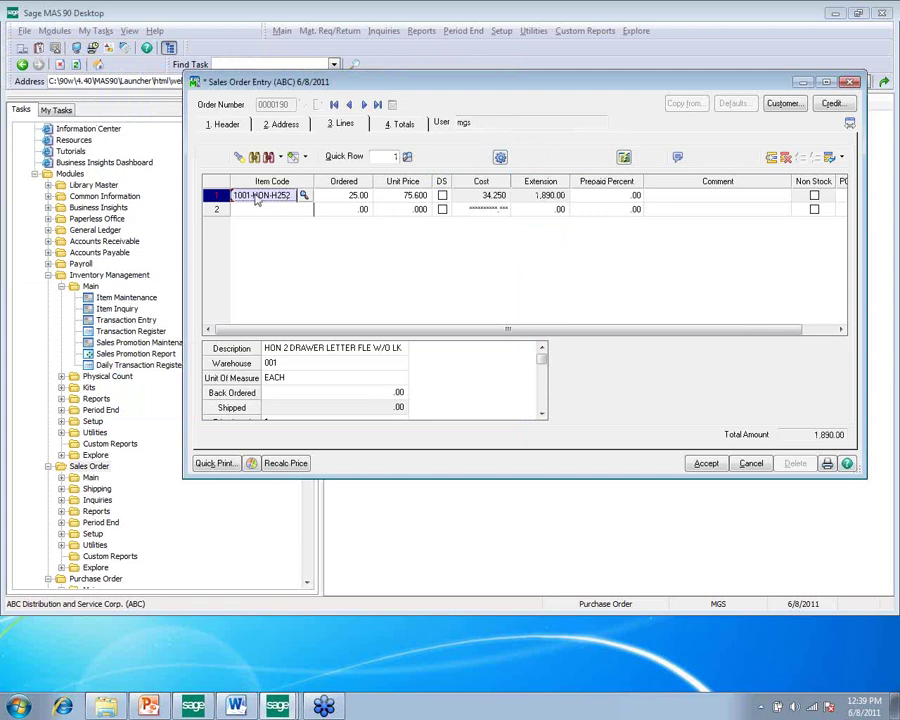
Generate the /PPD, /LPPD, /TTAX and /GWFEE lines for the 25-unit order item again and select the /PPD line
click(624, 160)
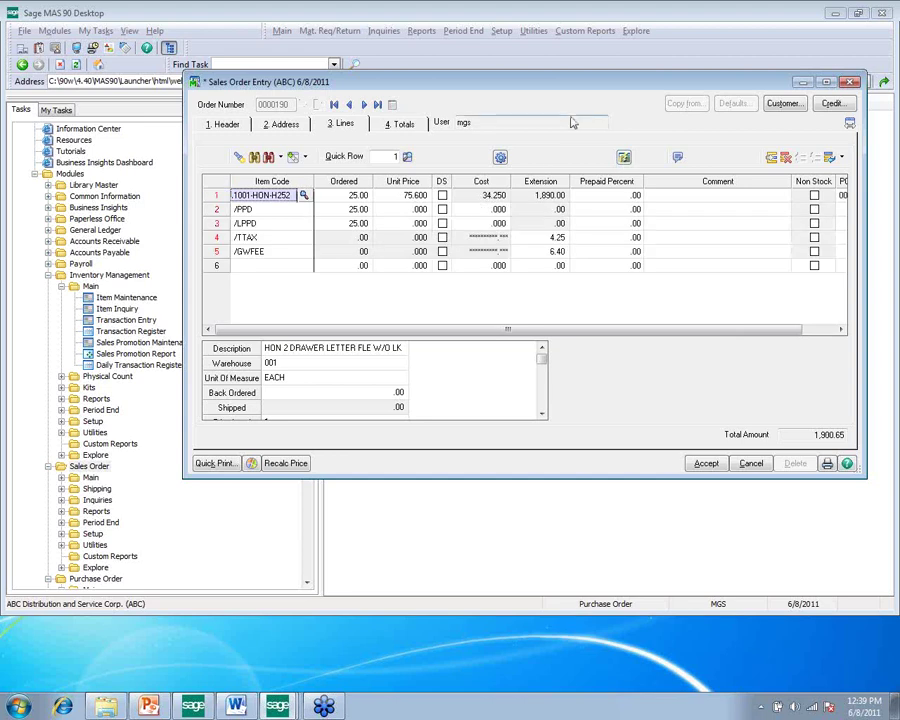
click(300, 209)
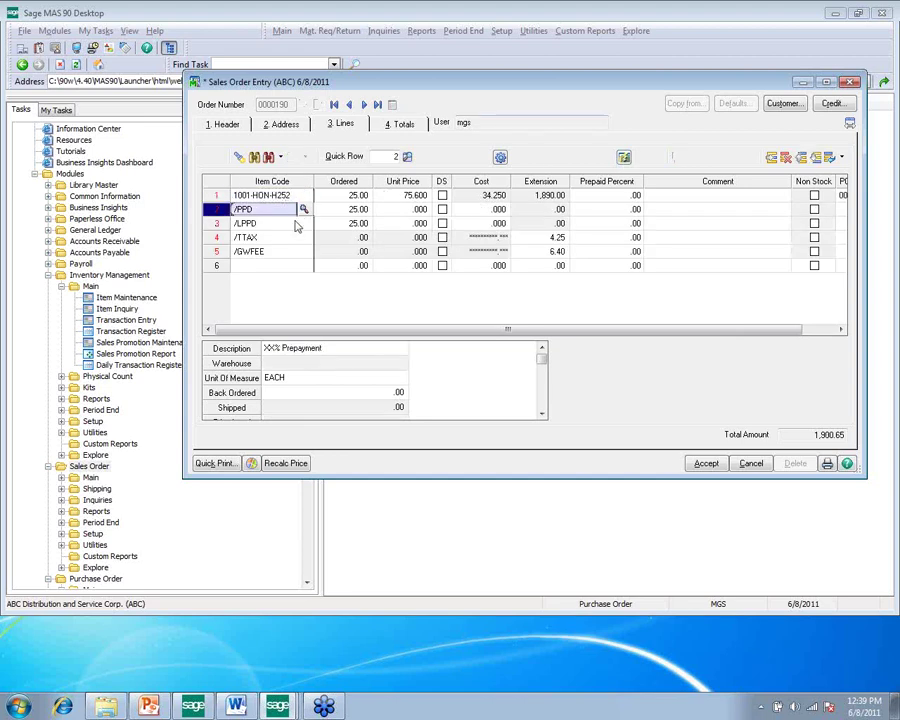
Check the quantities carried to the generated lines and the extension amounts of the /TTAX and /GWFEE lines
click(295, 224)
click(352, 224)
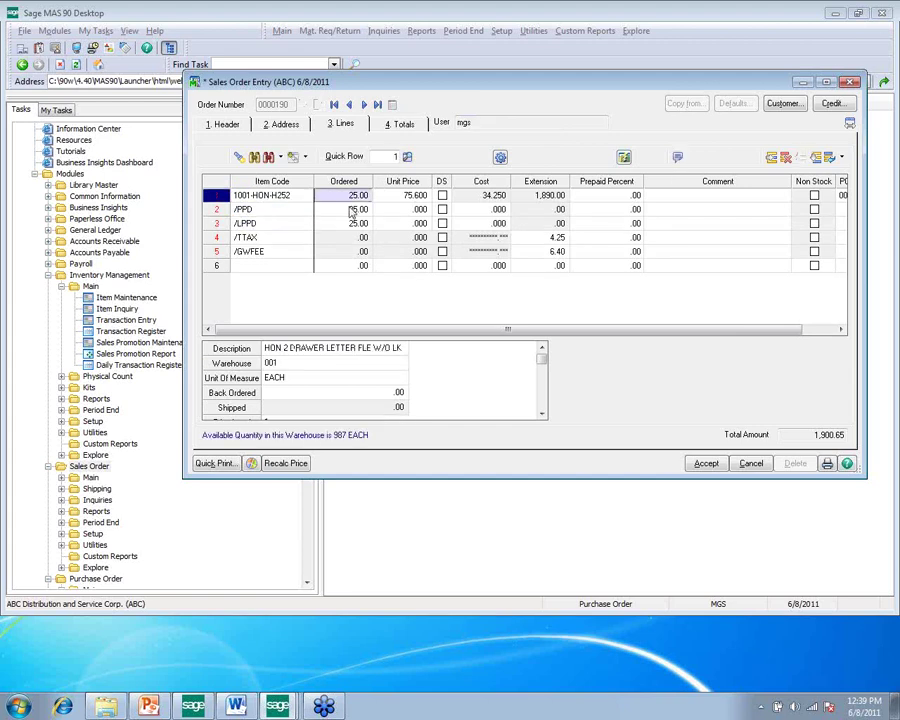
click(300, 238)
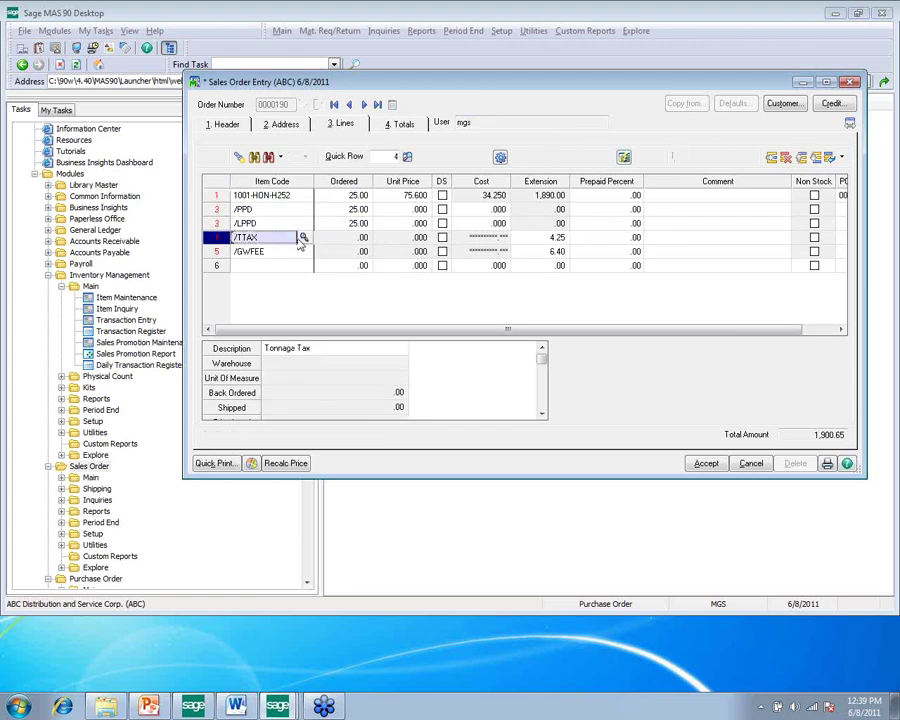
click(540, 240)
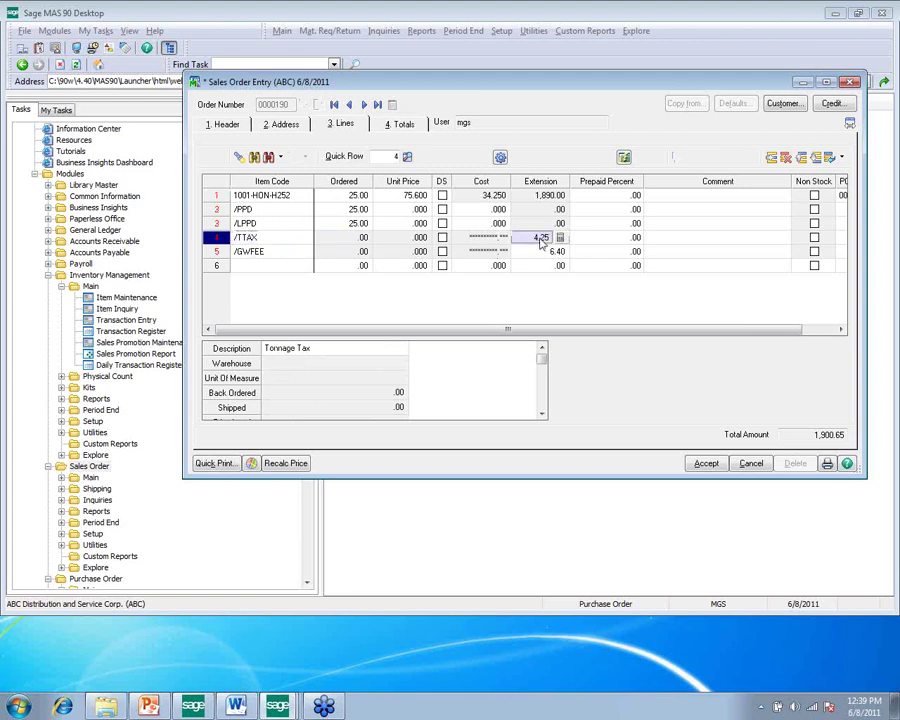
click(538, 252)
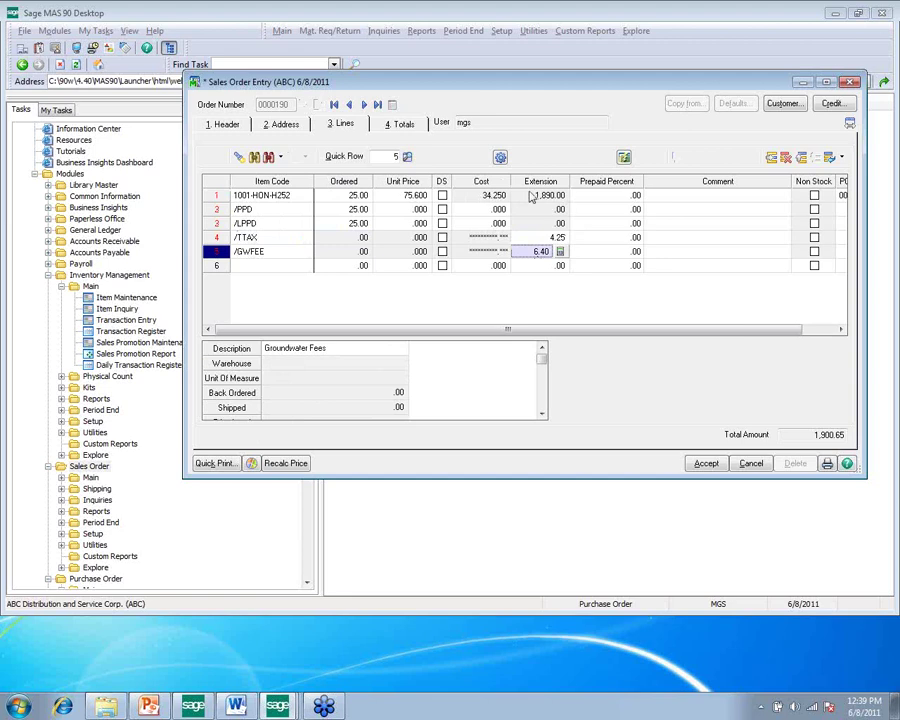
click(574, 236)
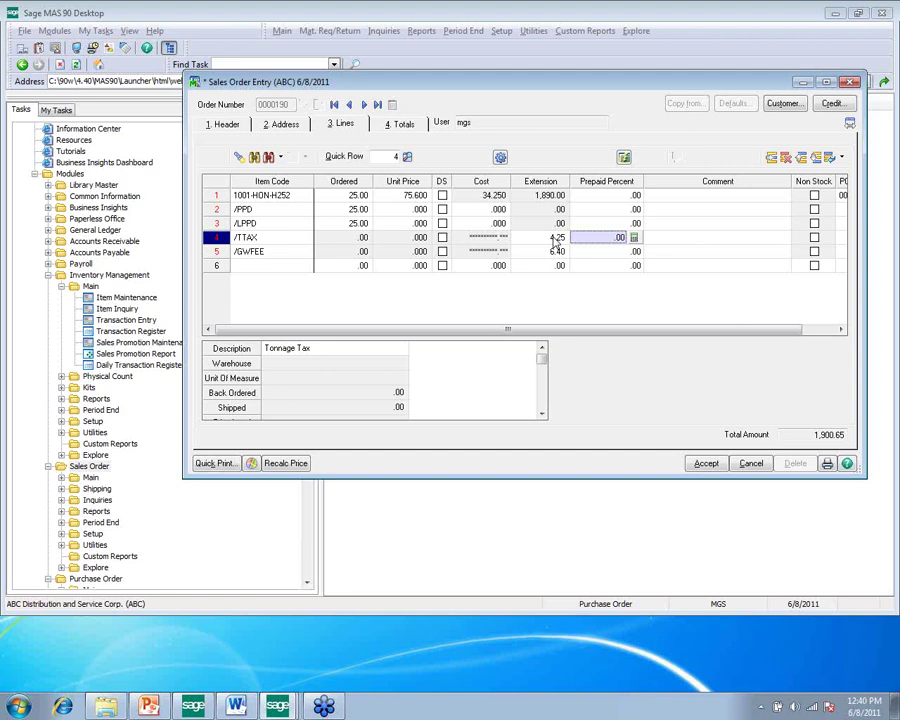
Delete the generated /PPD, /LPPD, /TTAX and /GWFEE lines from the sales order
click(219, 210)
click(786, 158)
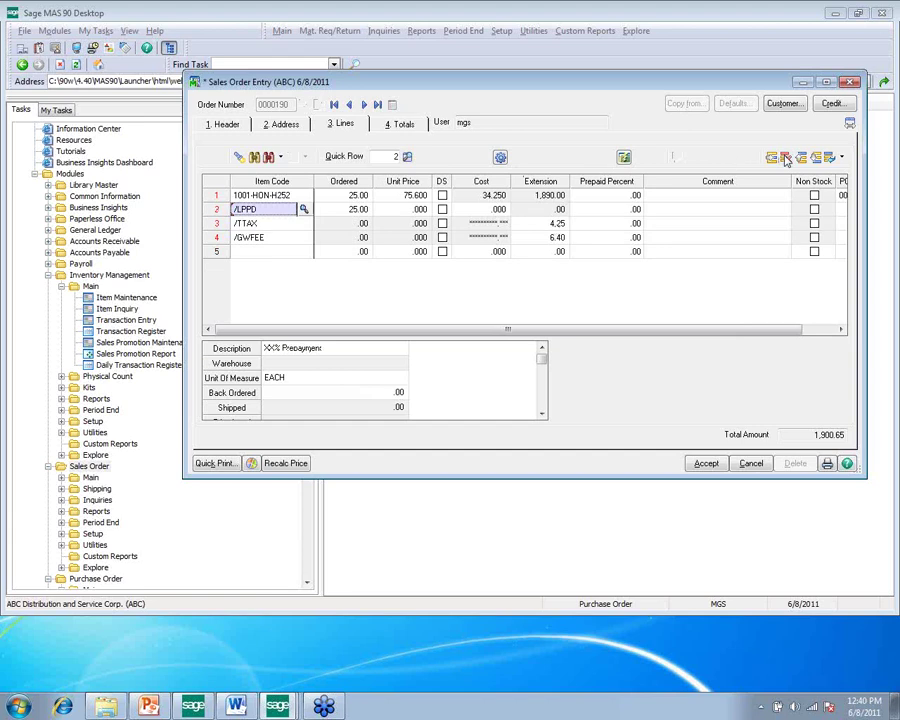
click(786, 158)
click(786, 158)
click(786, 158)
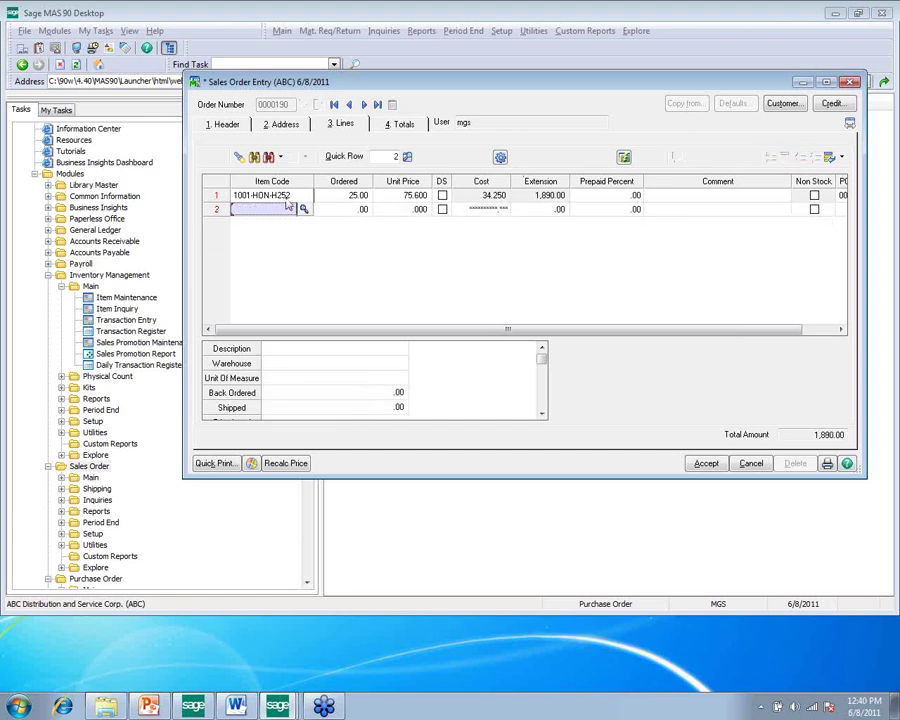
Run the custom purchase order creation script for the 1001-HON-H252 line of the sales order
click(287, 197)
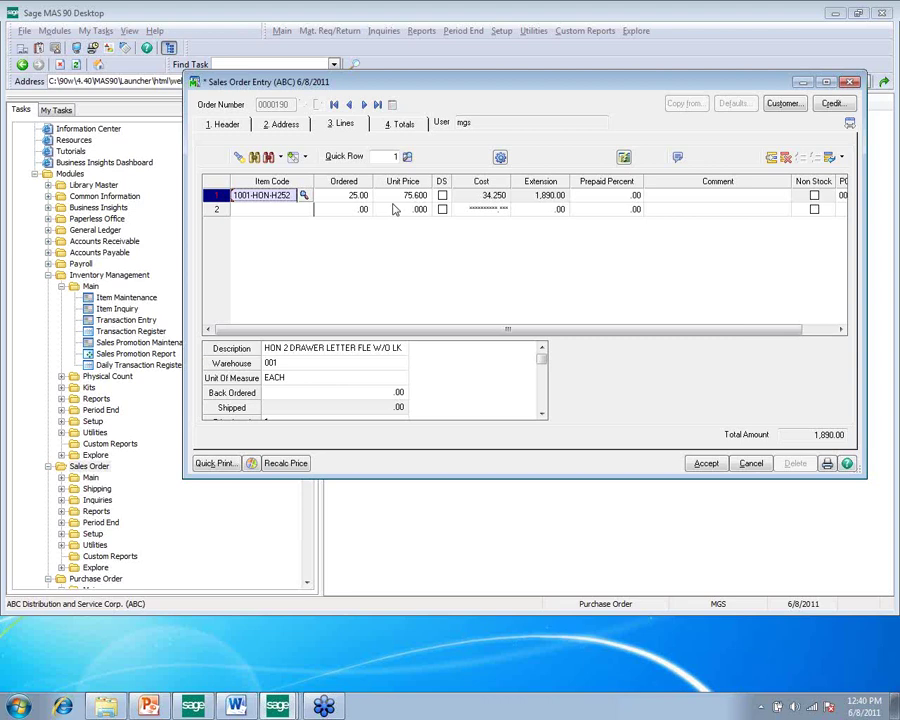
click(500, 158)
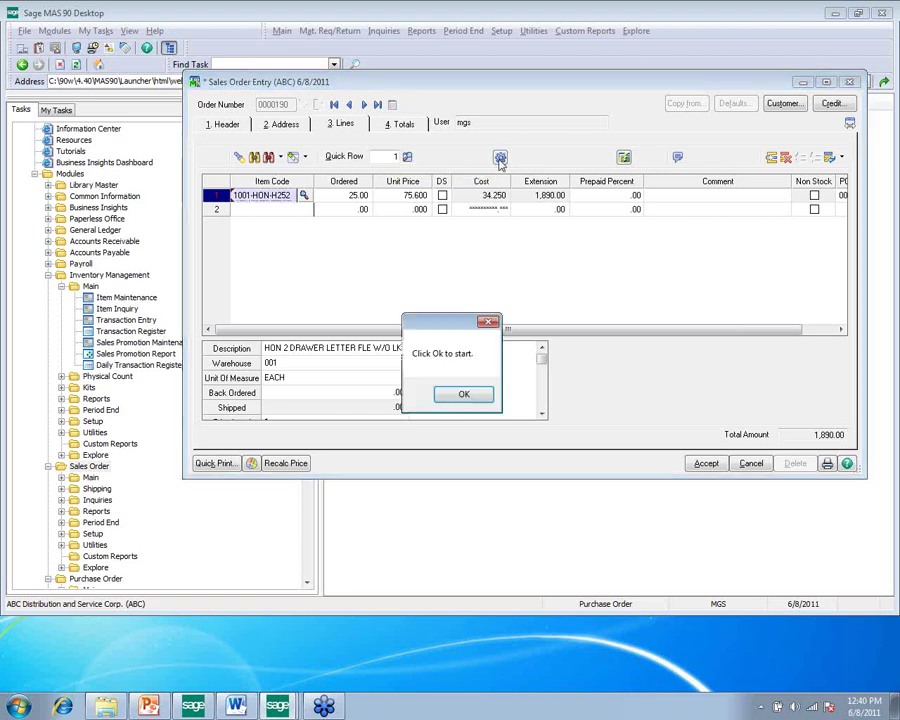
click(465, 395)
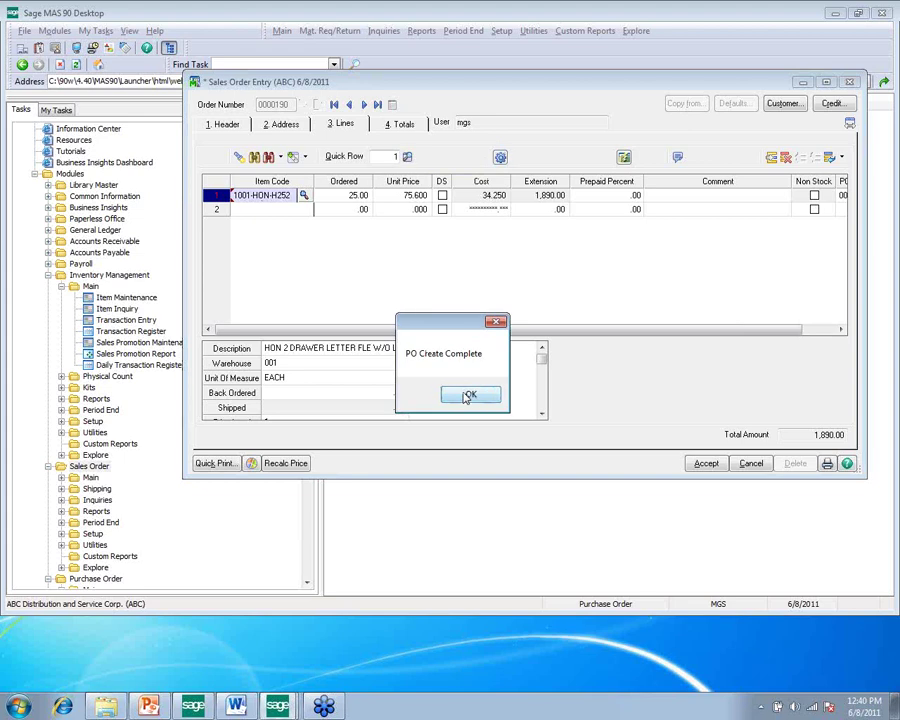
click(466, 395)
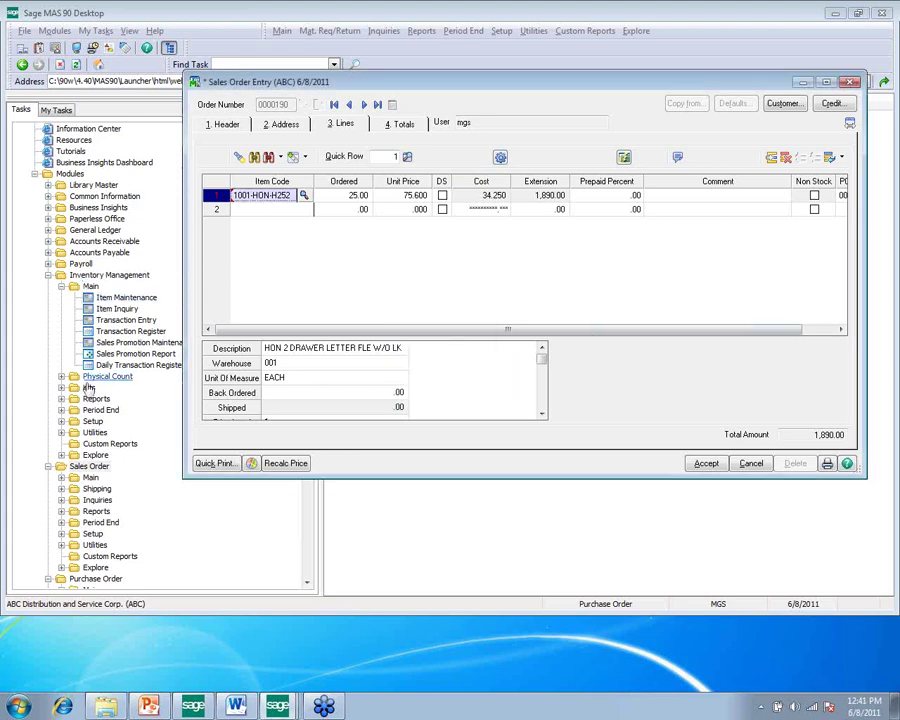
Open Purchase Order Entry, load the last purchase order and check the comment on its 1001-HON-H252 line
click(307, 582)
click(307, 582)
click(90, 556)
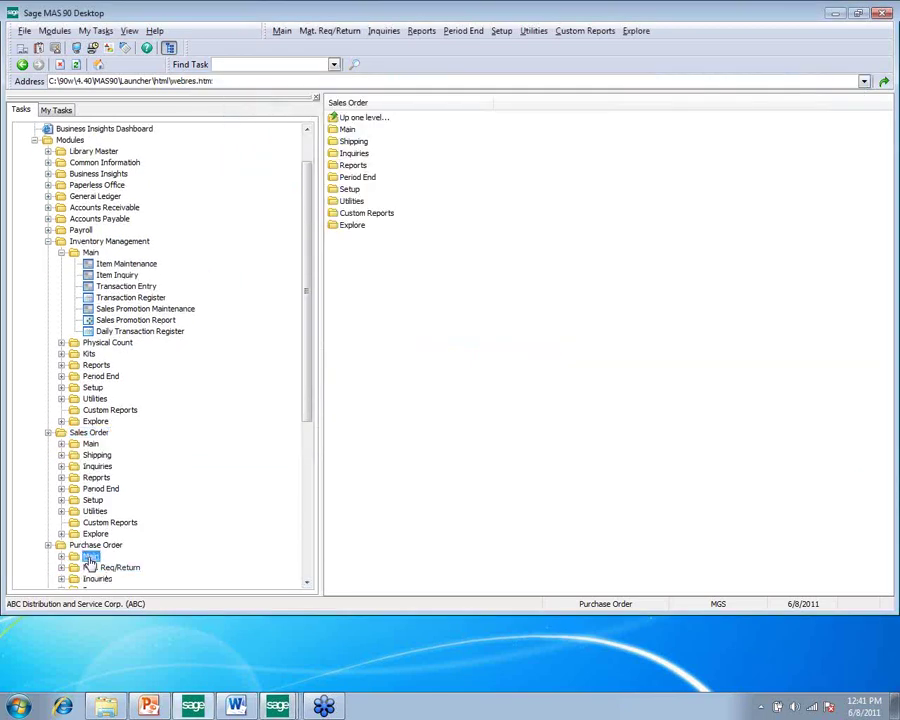
click(133, 522)
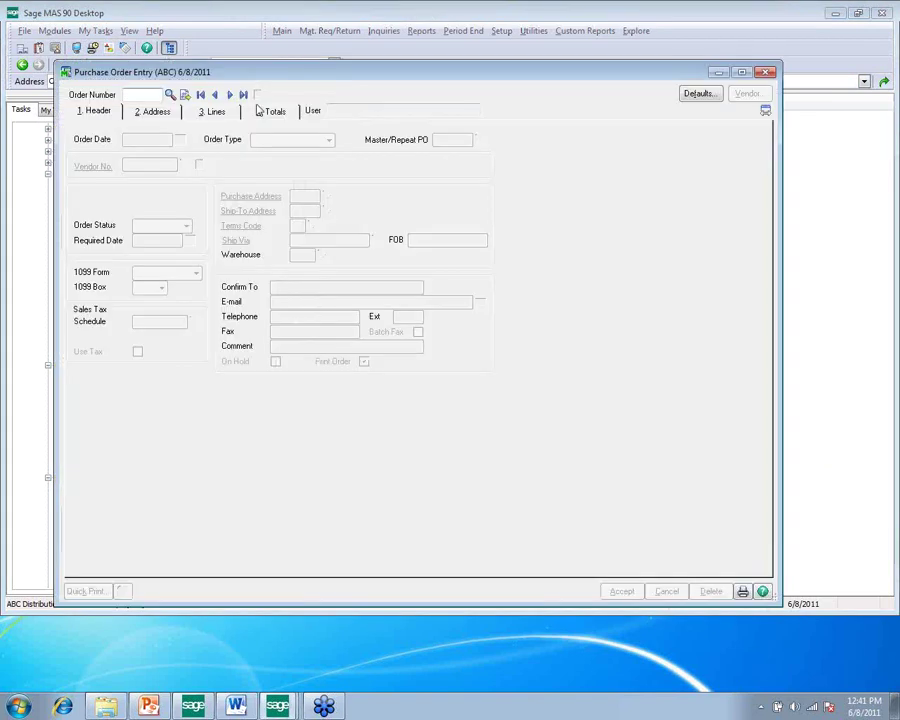
click(243, 94)
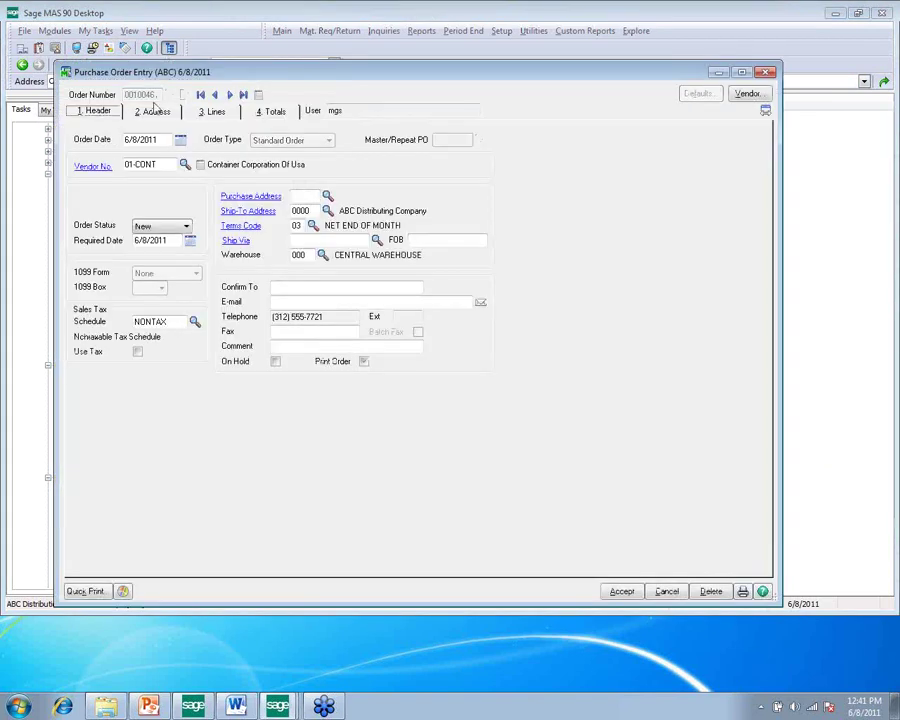
click(211, 114)
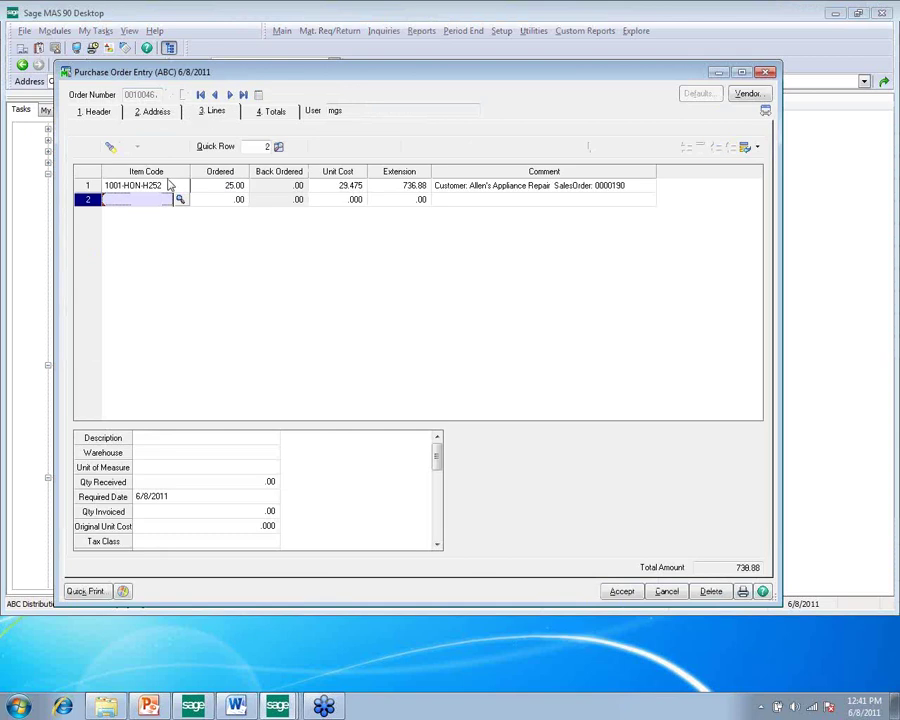
click(517, 189)
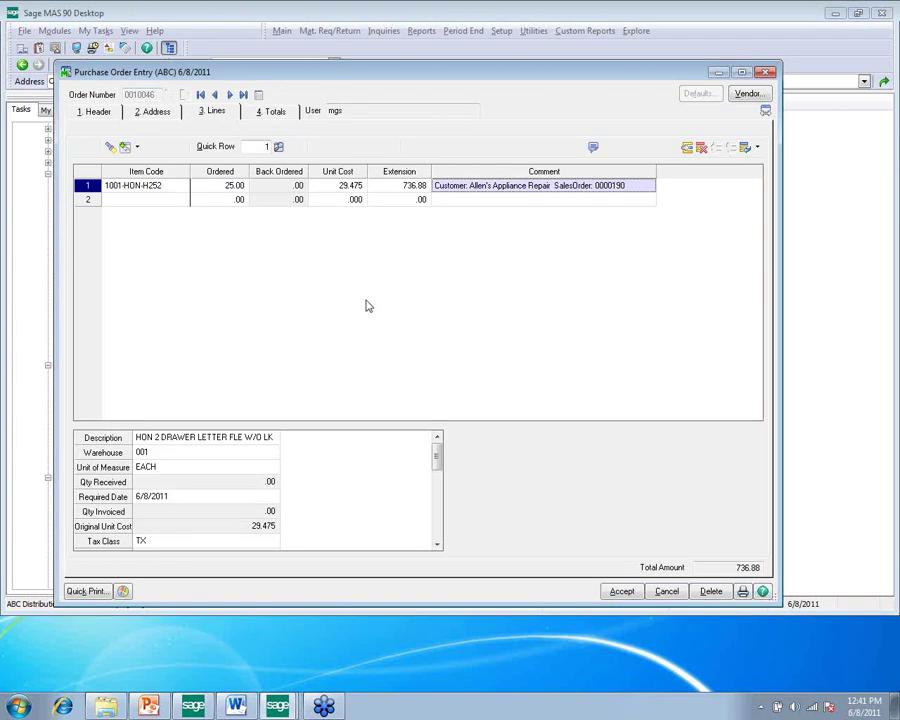
Return to Sales Order Entry and check the PO Link value of the 1001-HON-H252 line
click(294, 708)
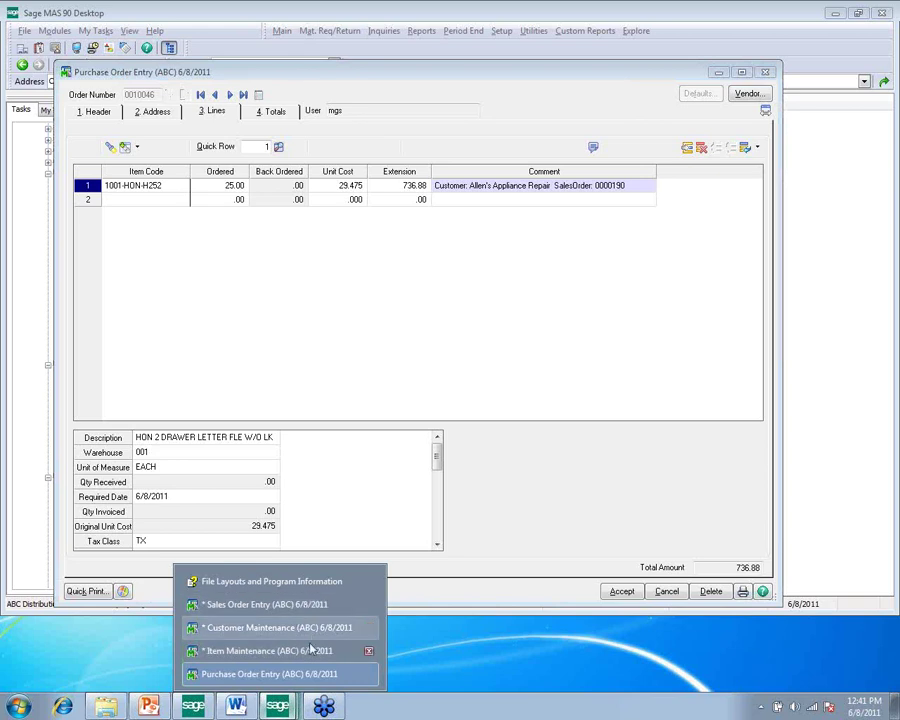
click(303, 605)
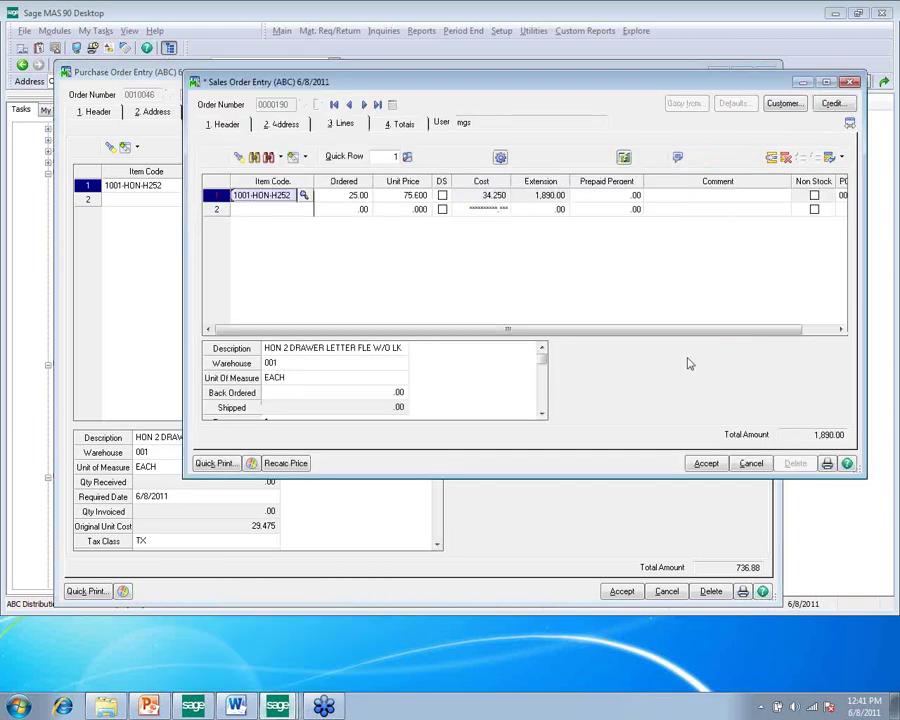
click(783, 328)
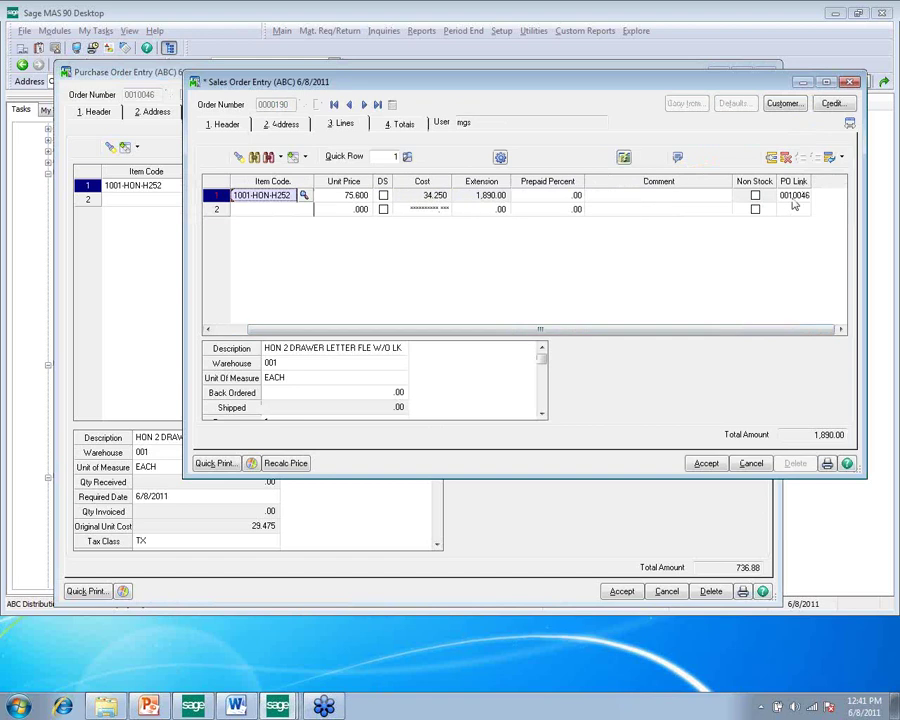
click(795, 196)
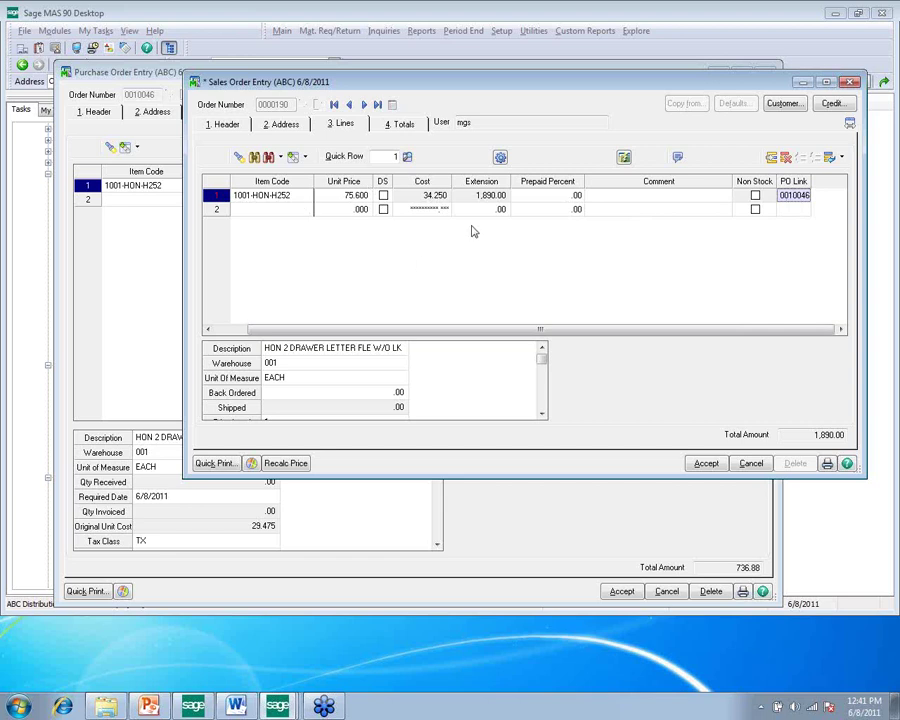
Open the already customized Sales Order Entry panel in the Customizer and open the script behind the BT_LINK_5 gear button
key(ctrl+F9)
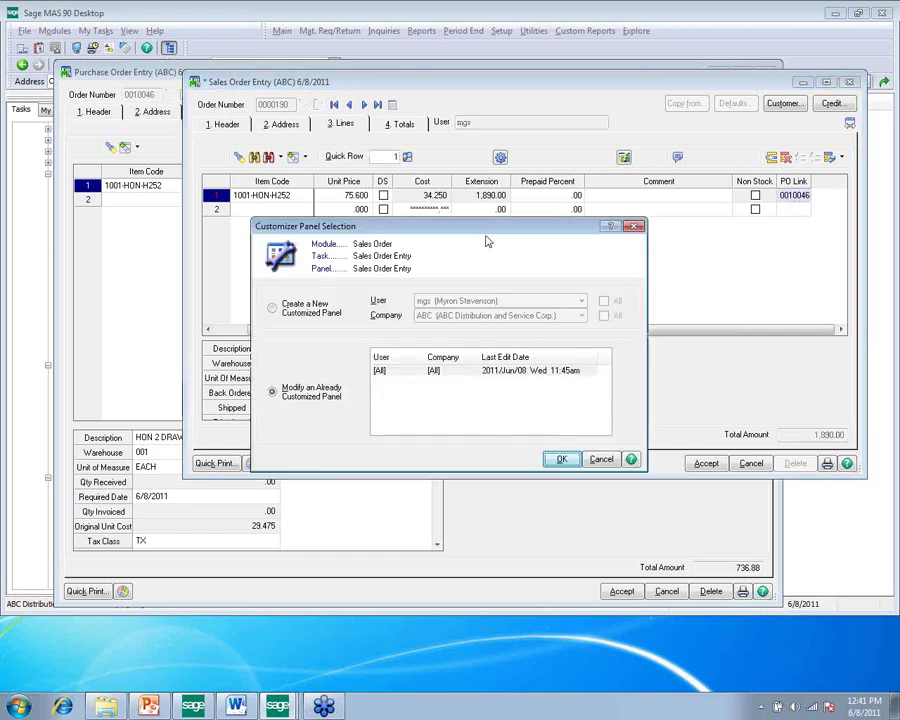
click(483, 371)
double_click(483, 371)
key(Return)
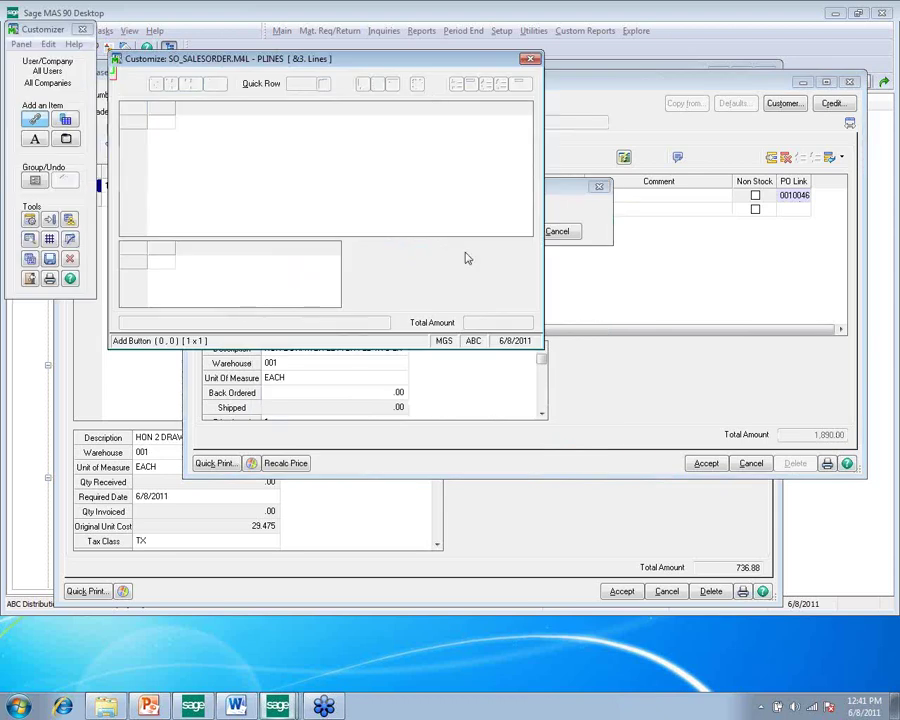
double_click(421, 93)
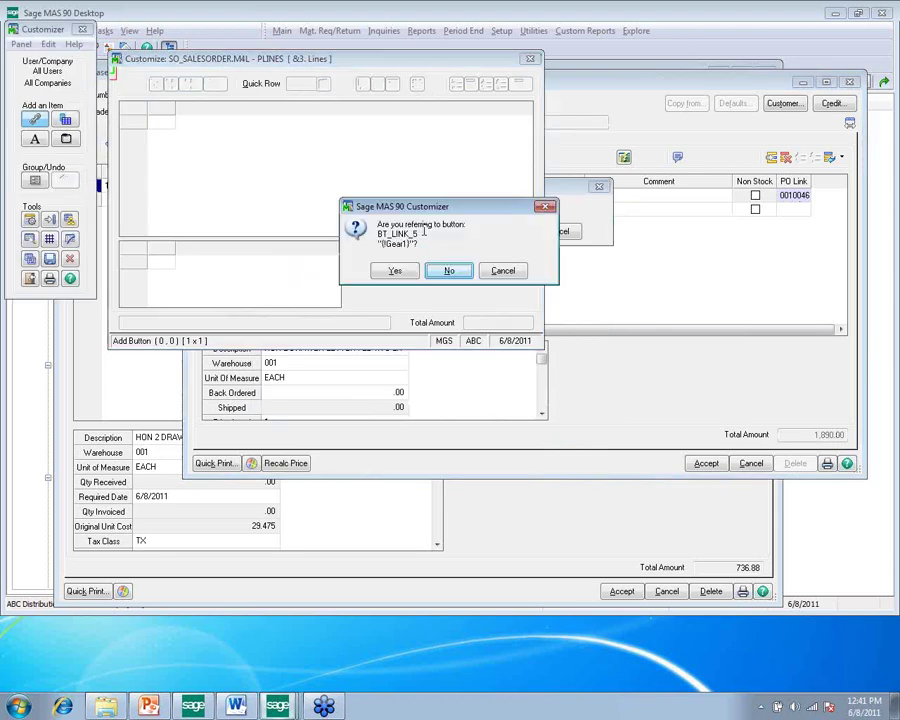
click(397, 268)
click(335, 199)
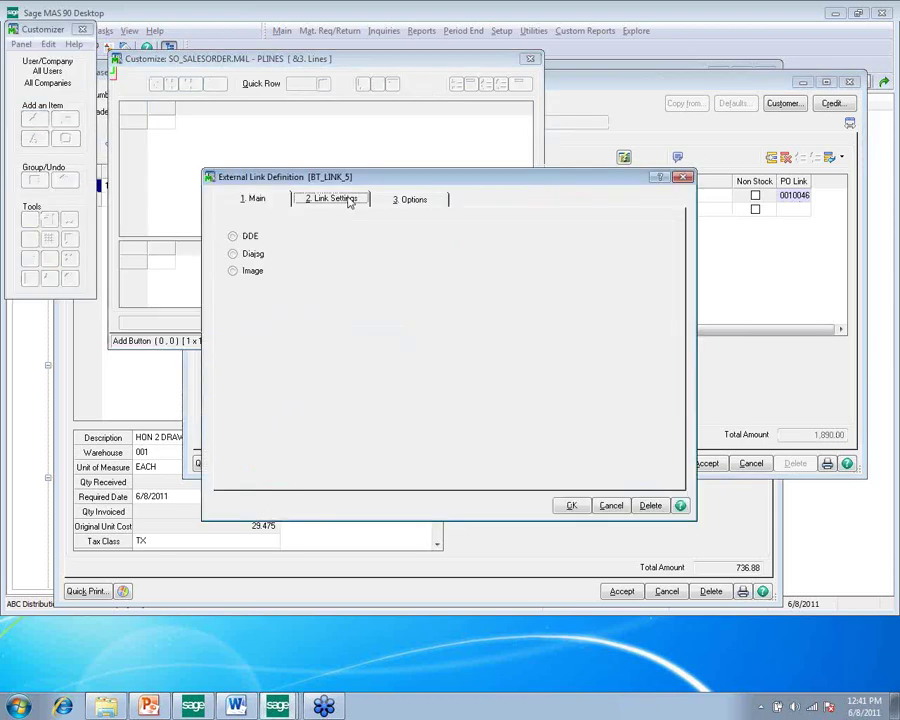
click(656, 254)
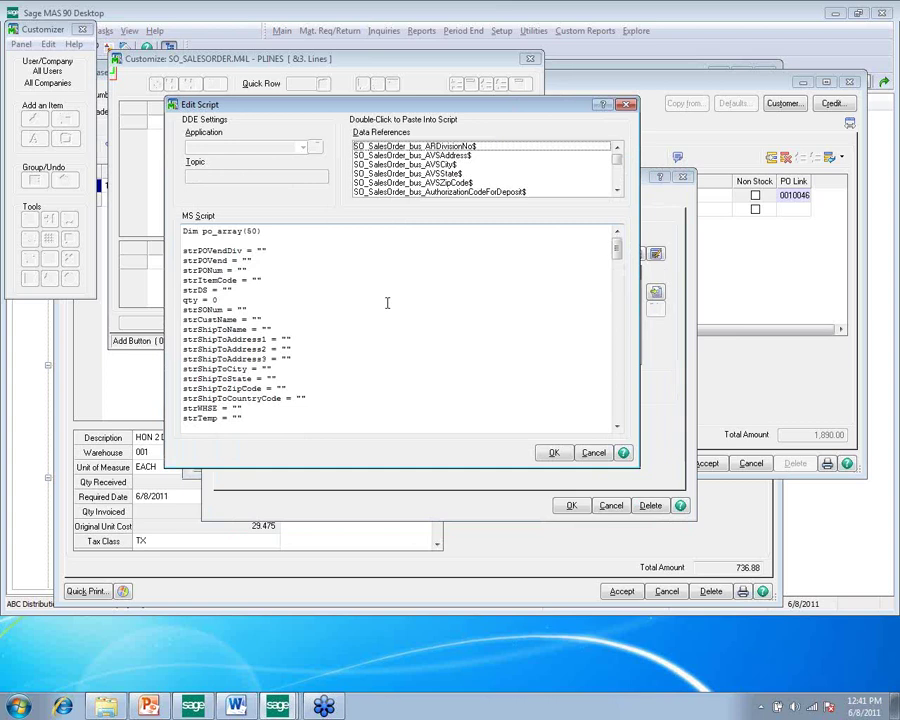
Examine the variable declarations and initial values at the start of the purchase order creation script
click(374, 244)
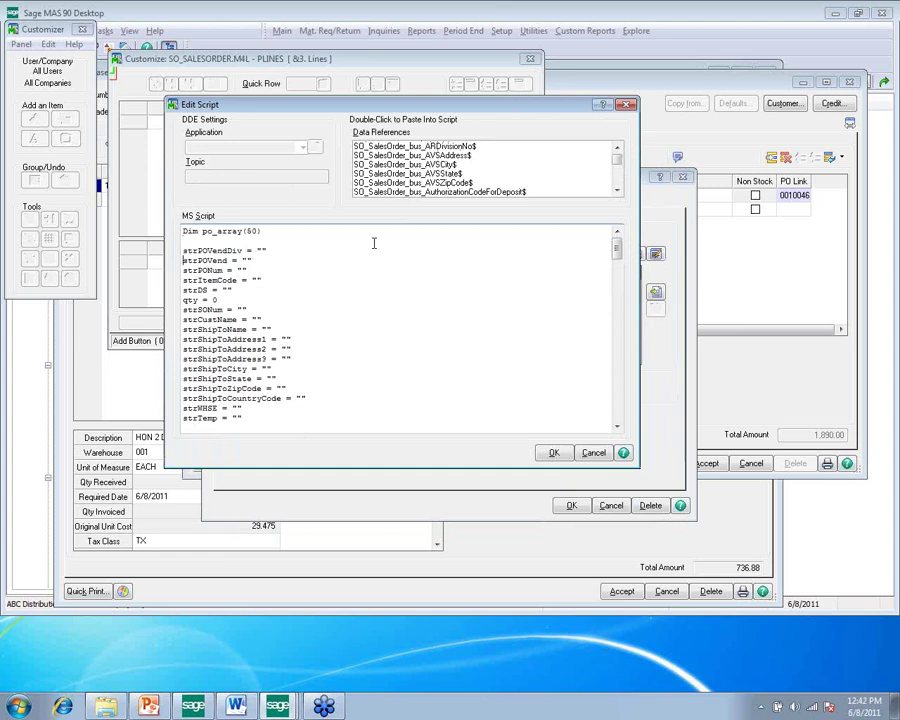
key(Down)
key(Down)
key(Down)
key(Down)
key(Down)
key(Down)
key(Down)
key(Up)
key(Up)
key(Up)
key(Up)
key(Up)
key(Up)
key(Up)
key(Up)
key(Up)
key(Up)
key(Down)
key(Up)
key(Down)
scroll(245, 349, down, 3)
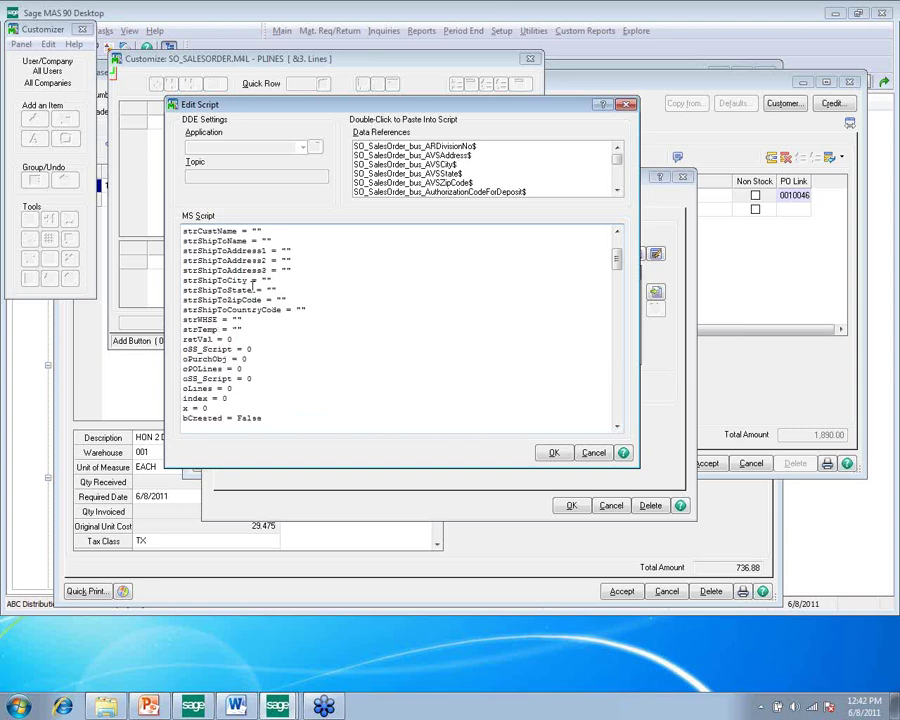
scroll(252, 288, down, 1)
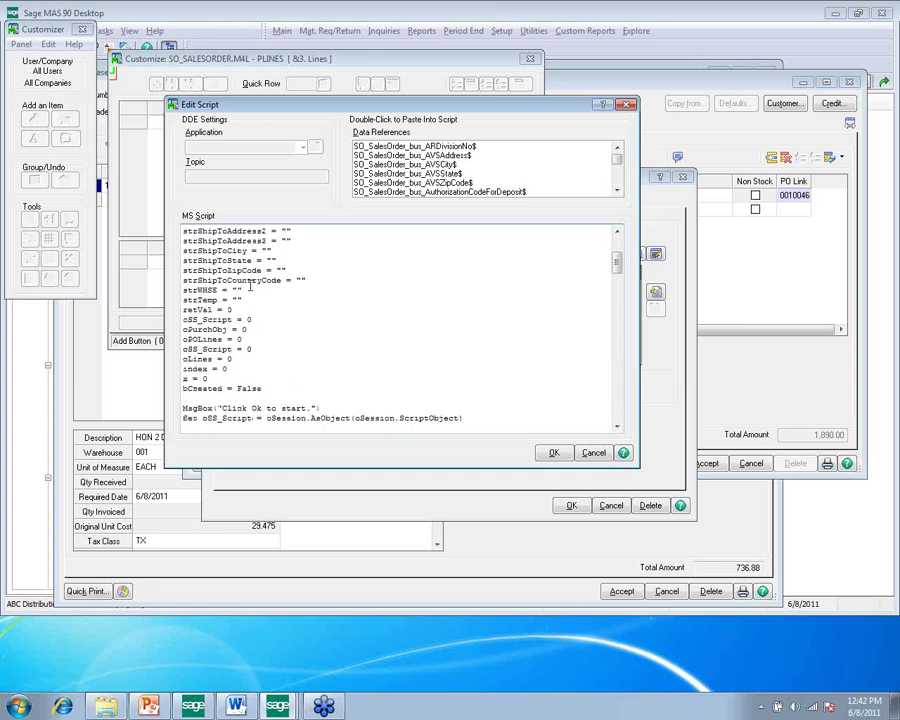
scroll(279, 327, down, 1)
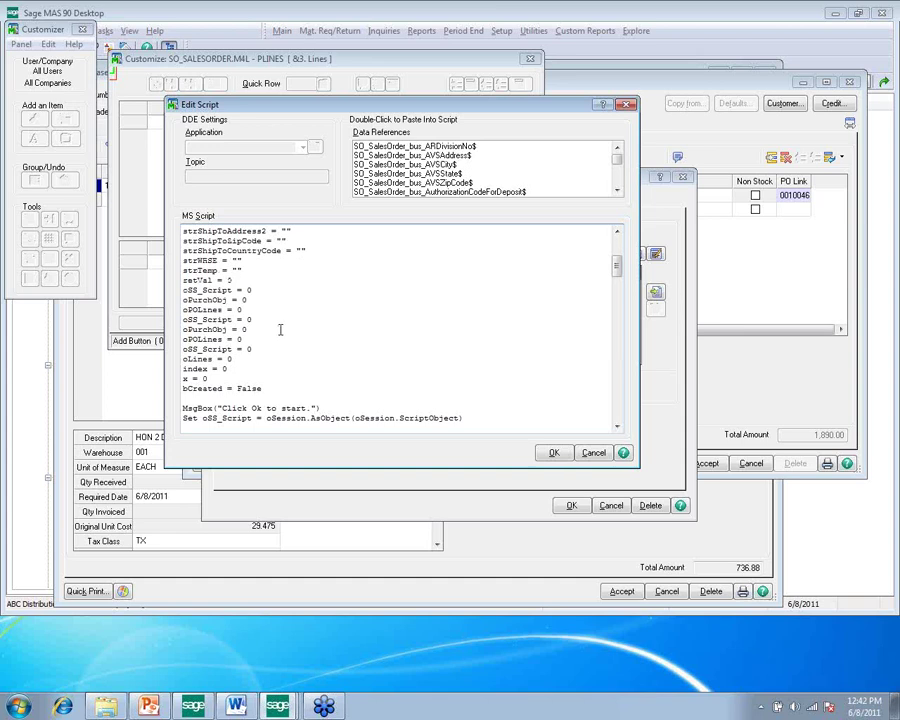
Examine the script's start message, the session and lines object assignments, and the loop that reads each line's vendor and PO link
drag(182, 378, 334, 376)
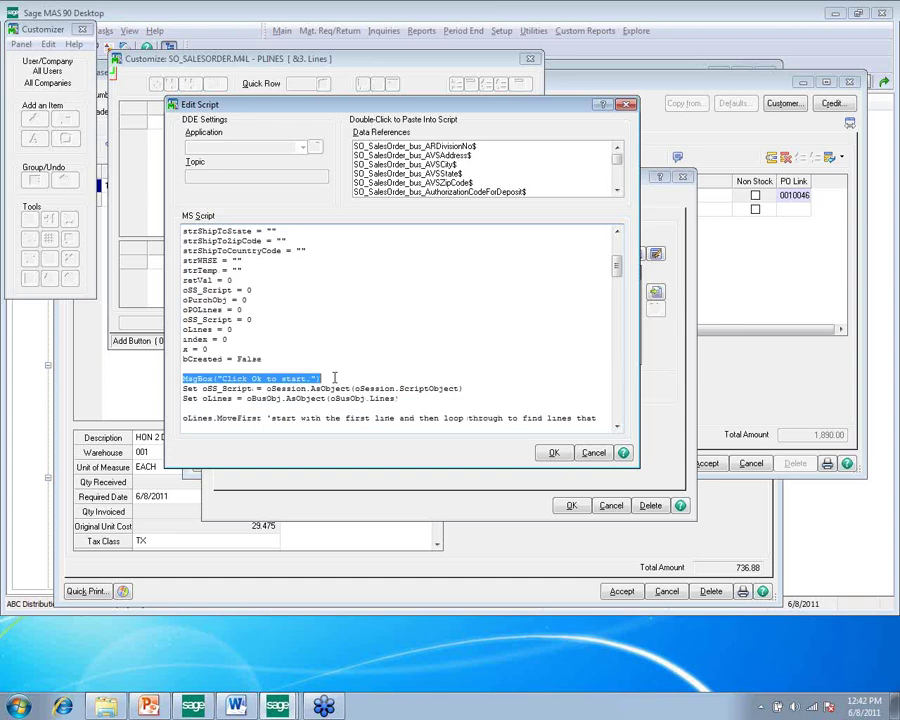
scroll(334, 377, down, 1)
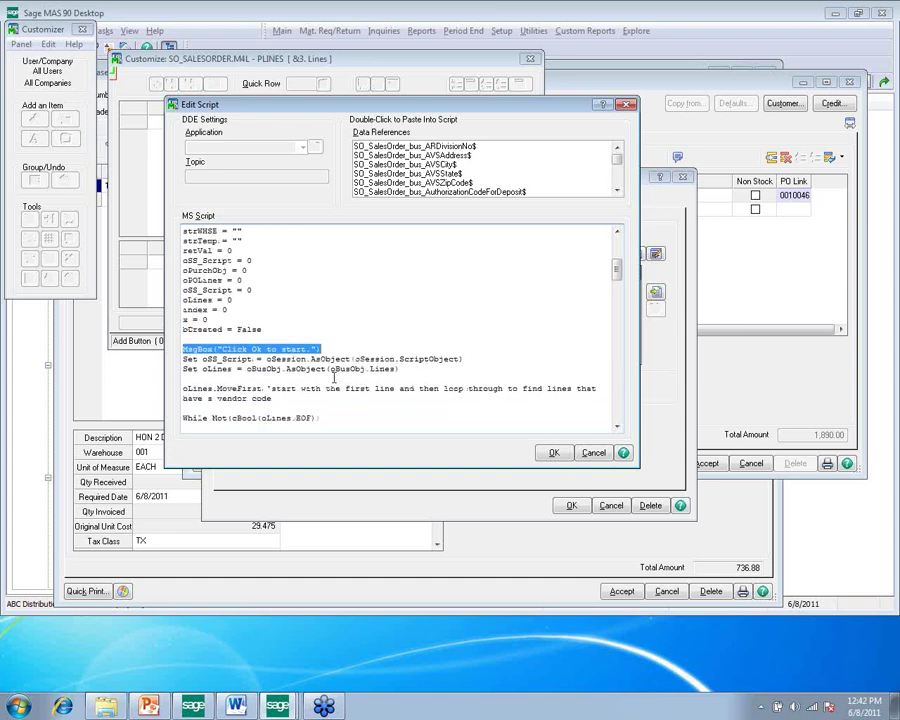
click(474, 359)
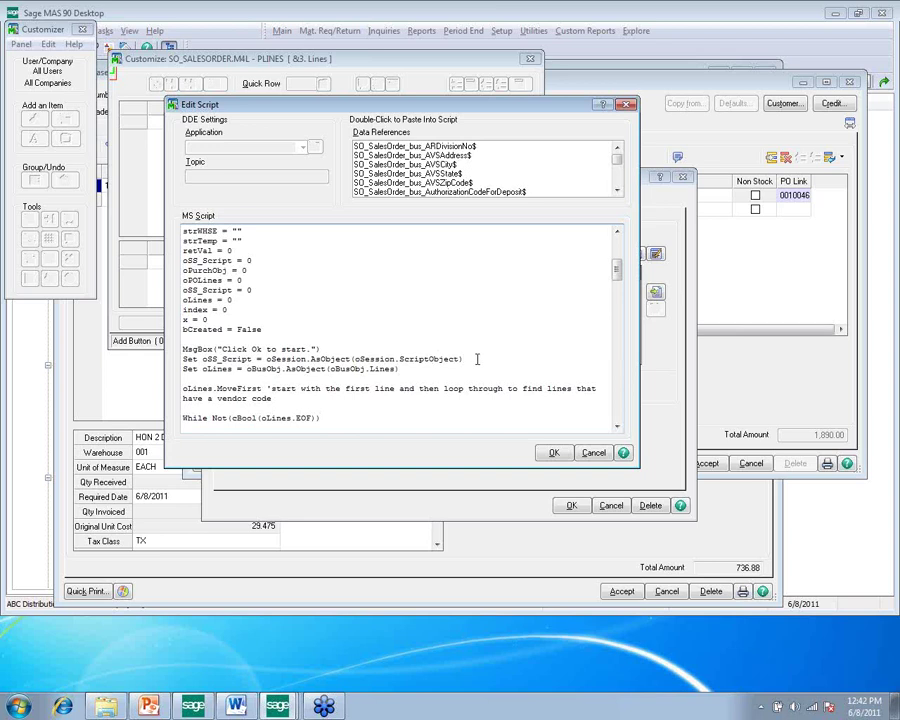
scroll(381, 349, down, 2)
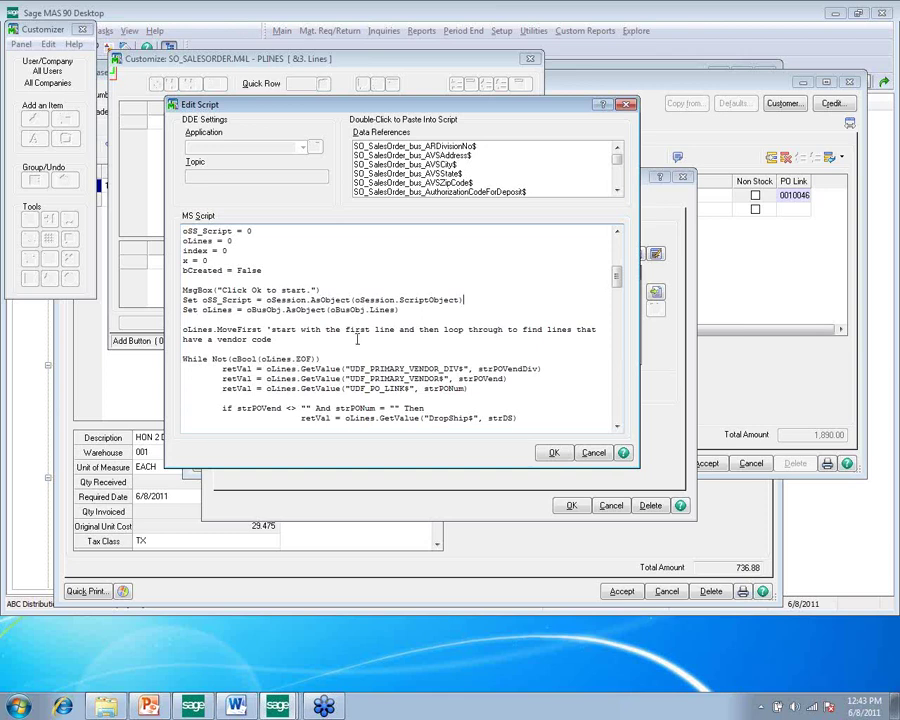
scroll(362, 343, down, 2)
scroll(300, 290, down, 1)
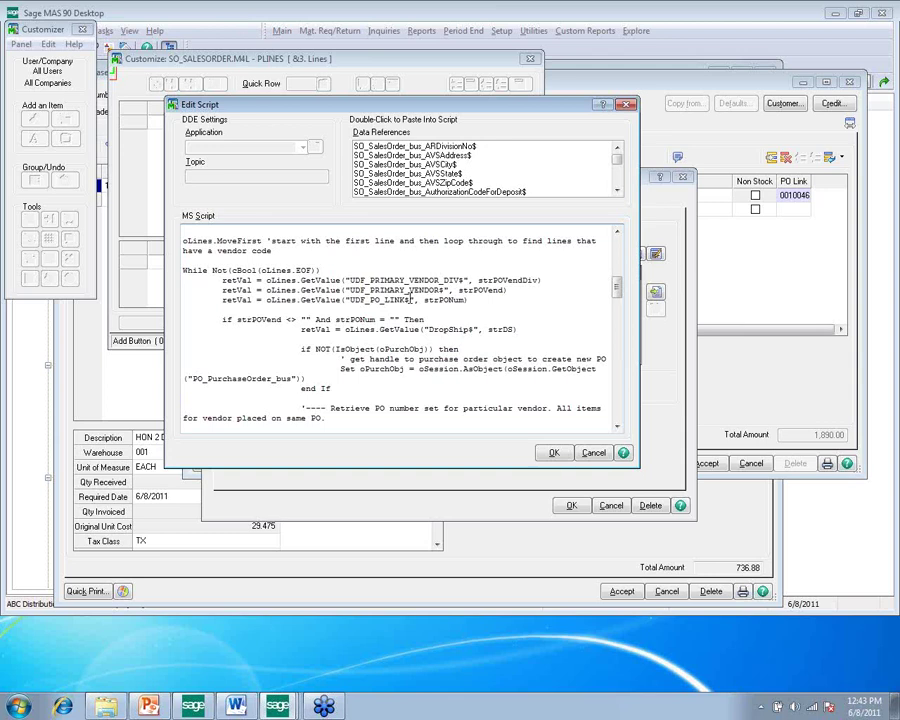
scroll(408, 299, down, 1)
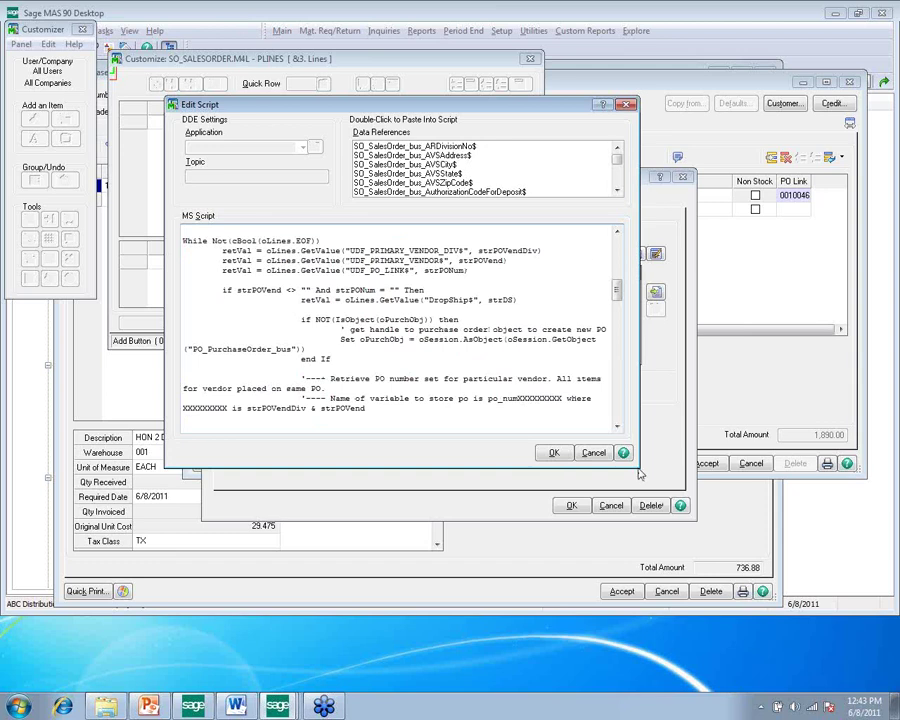
Examine the script code that gets the next purchase order number and reads the ship-to fields for drop-ship lines
drag(614, 290, 618, 300)
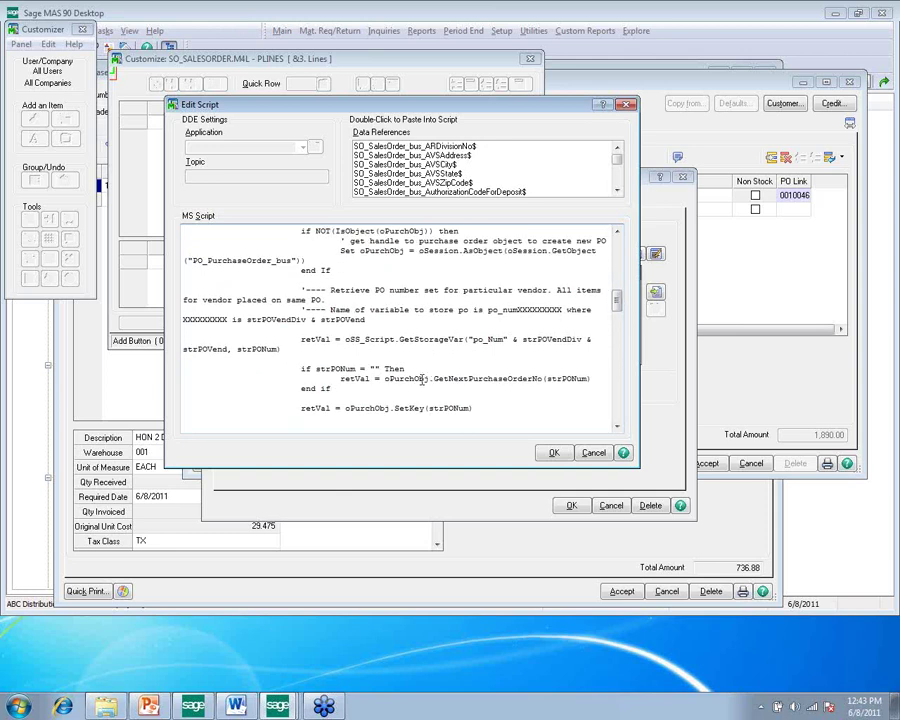
drag(385, 379, 582, 374)
drag(617, 300, 617, 323)
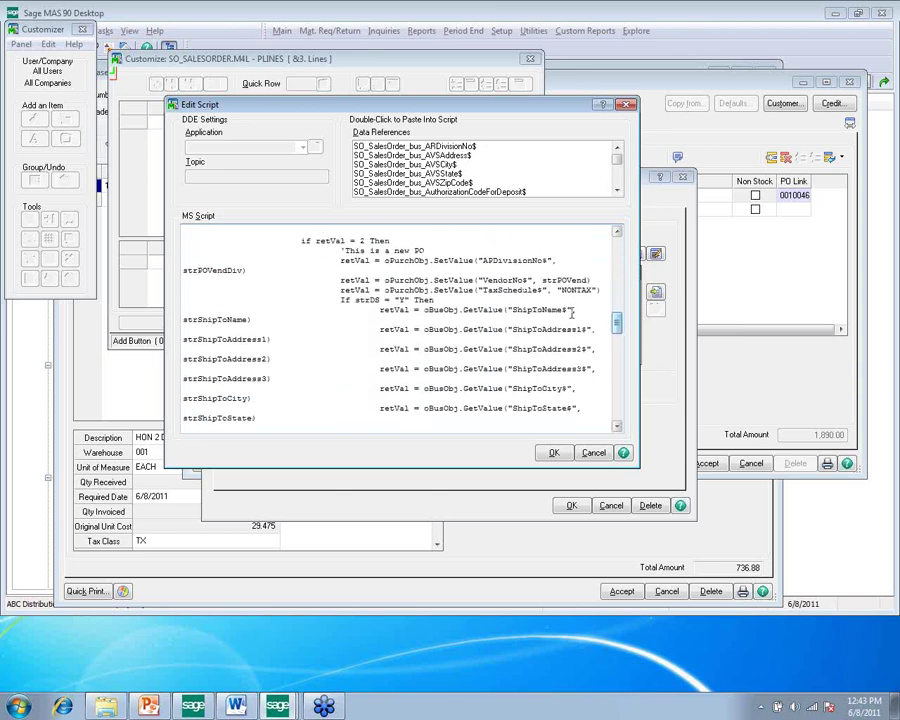
drag(428, 310, 575, 408)
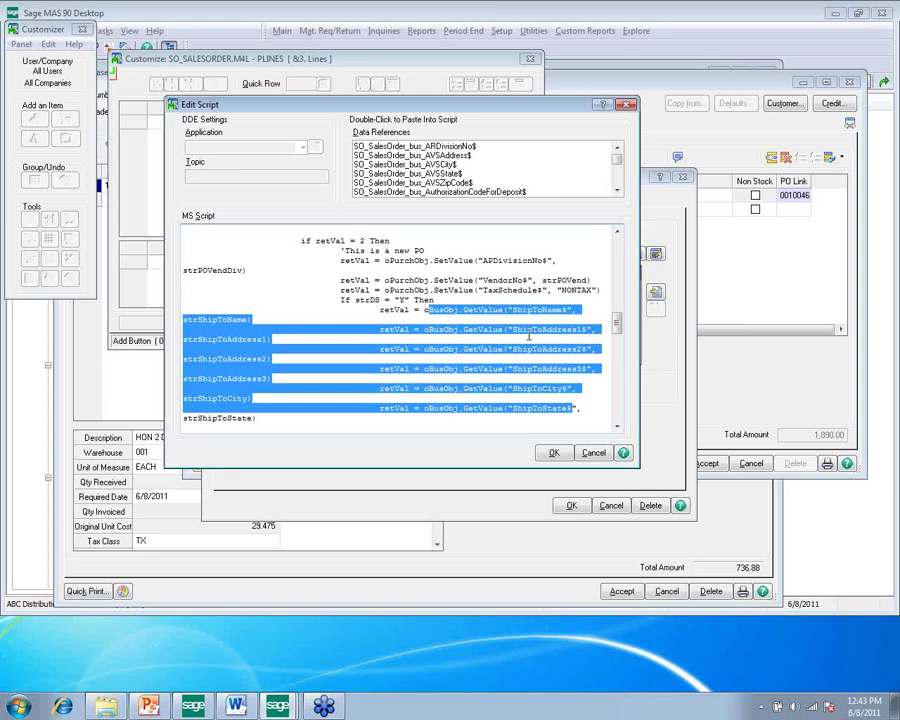
Switch to Purchase Order Entry, check the ship-to address of purchase order 0010046 and close the window
click(279, 708)
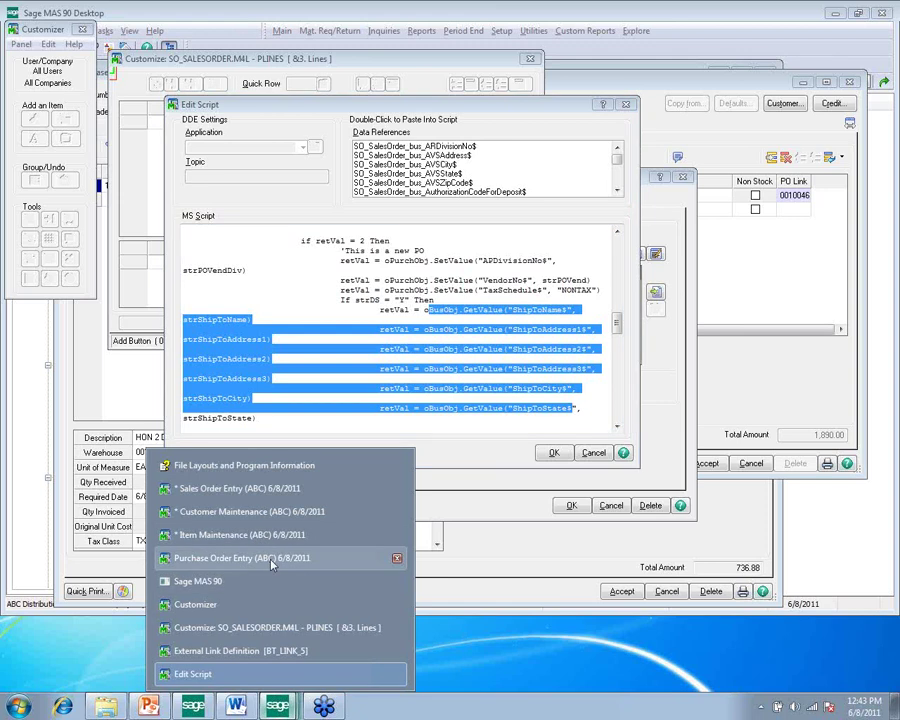
click(272, 566)
click(154, 112)
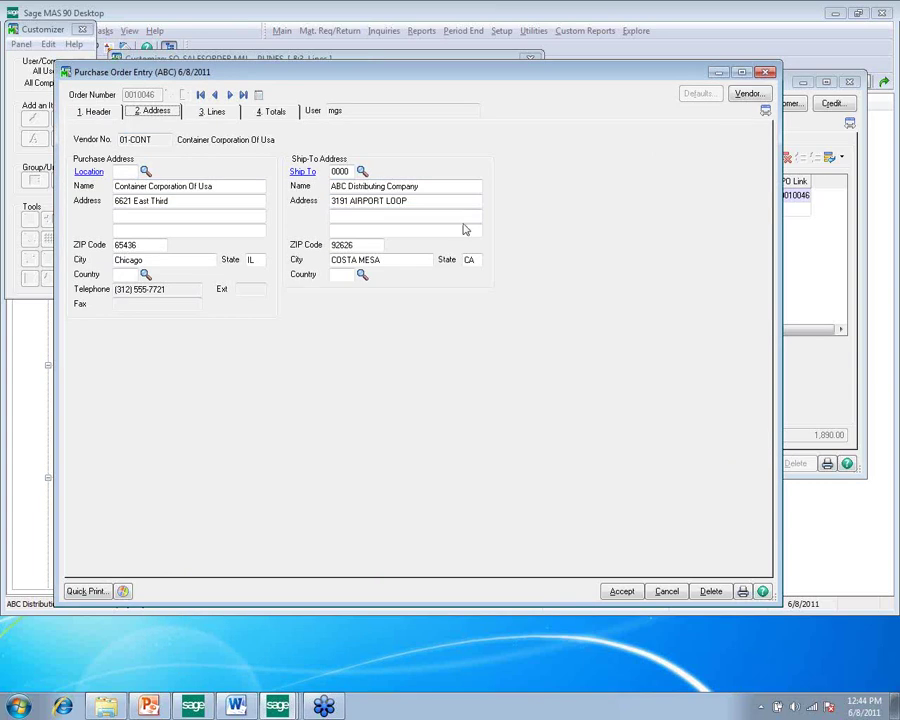
click(766, 73)
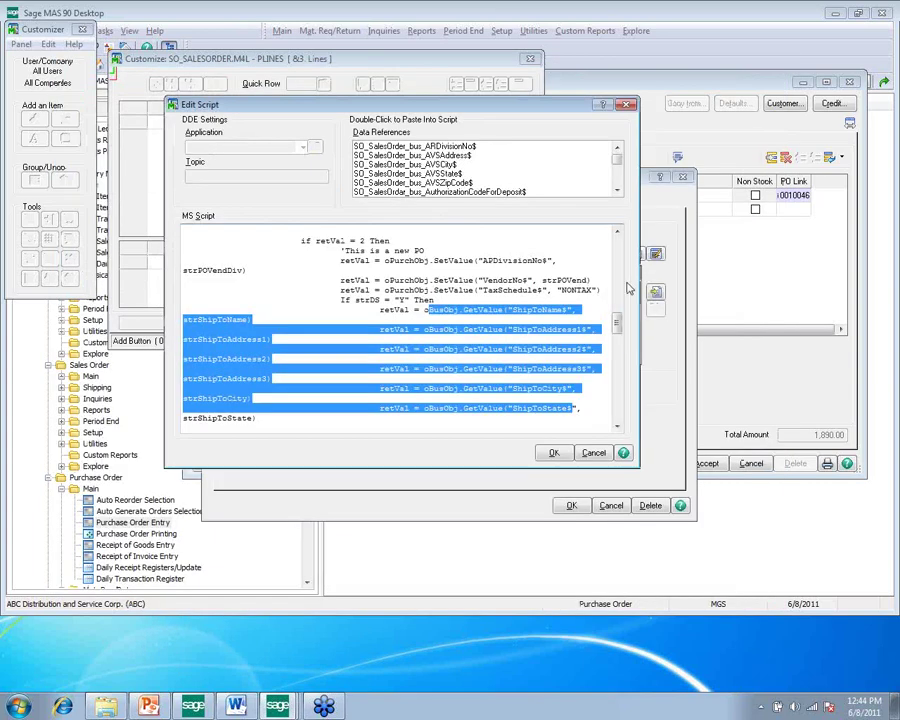
Examine the script code that fills the purchase order line values, writes the PO link and displays the completion message
drag(616, 318, 617, 392)
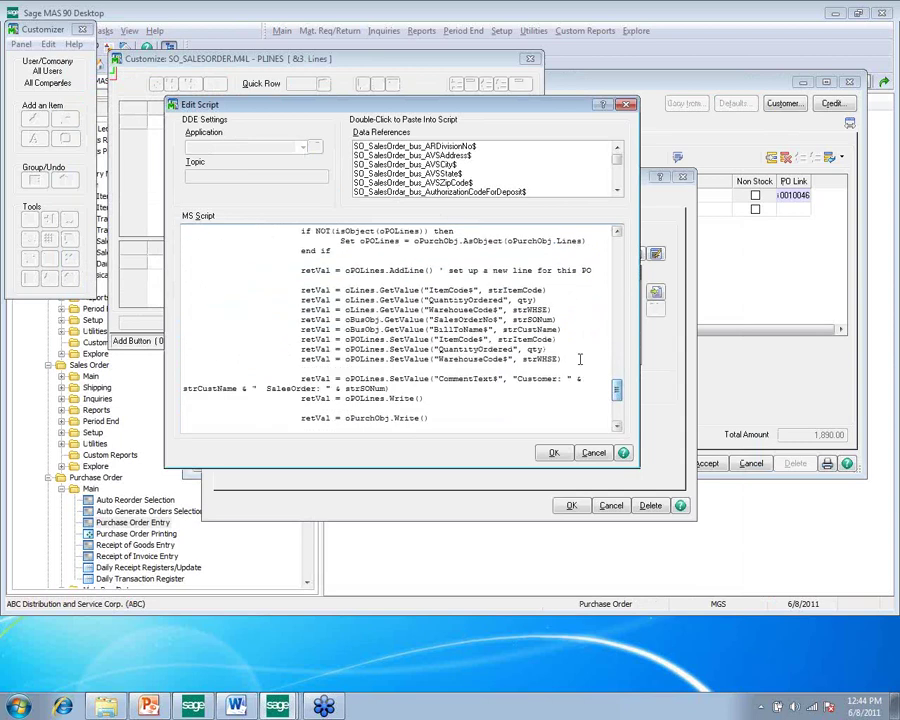
drag(415, 289, 565, 360)
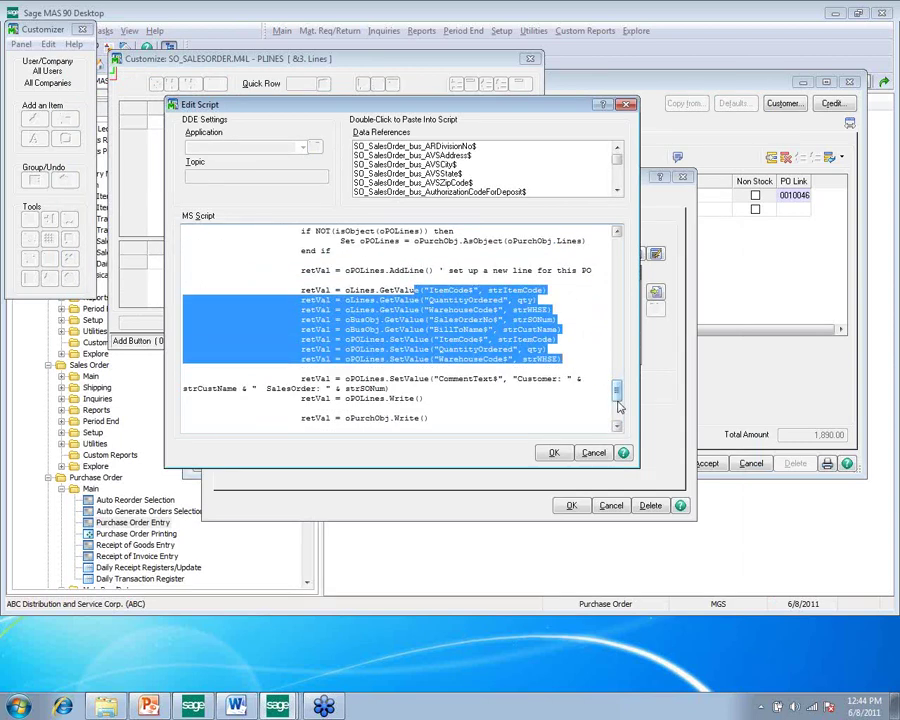
drag(618, 396, 621, 416)
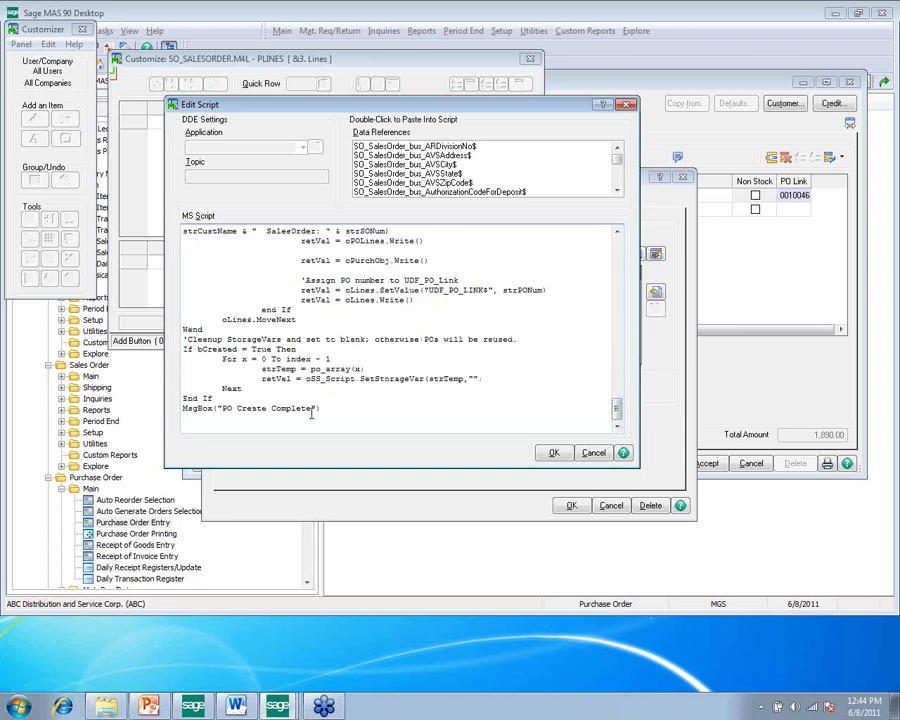
drag(329, 411, 188, 409)
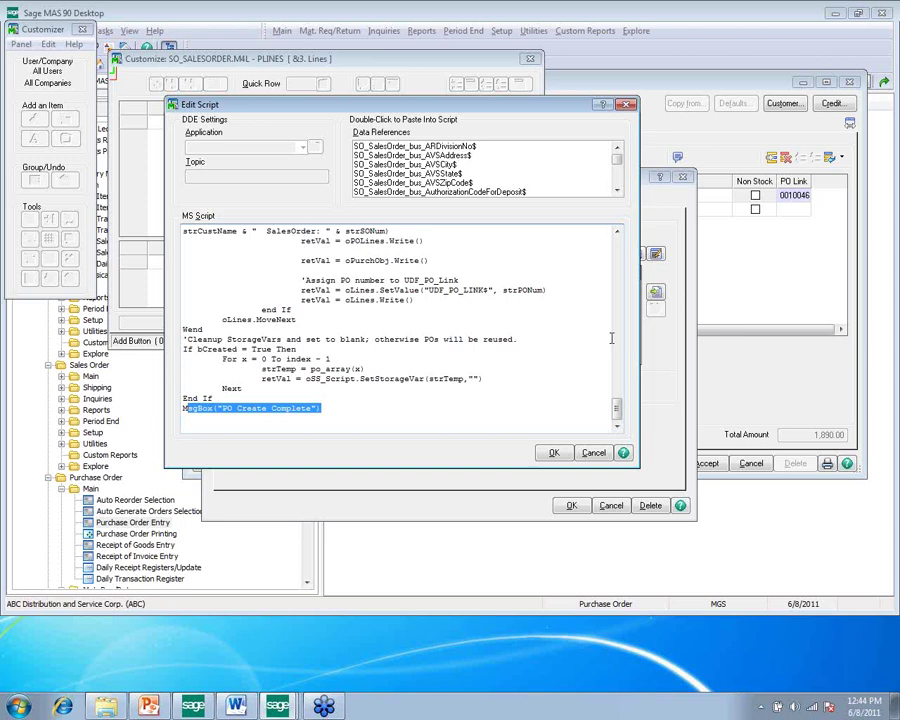
Review the purchase order creation script once more from its start message through to its end
click(617, 270)
click(617, 270)
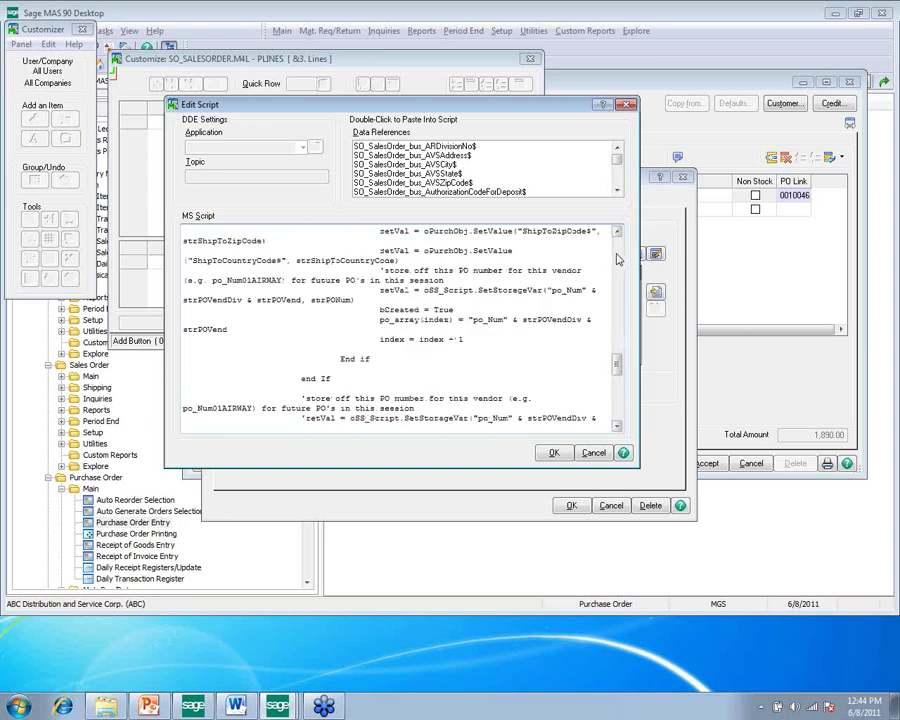
click(617, 257)
click(617, 257)
click(617, 265)
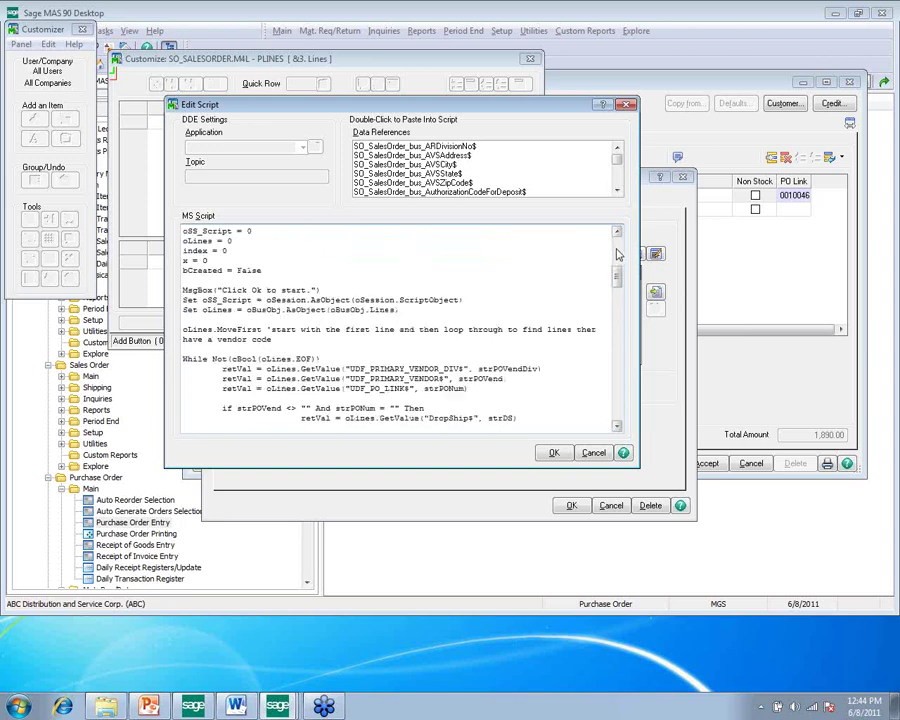
drag(617, 270, 598, 422)
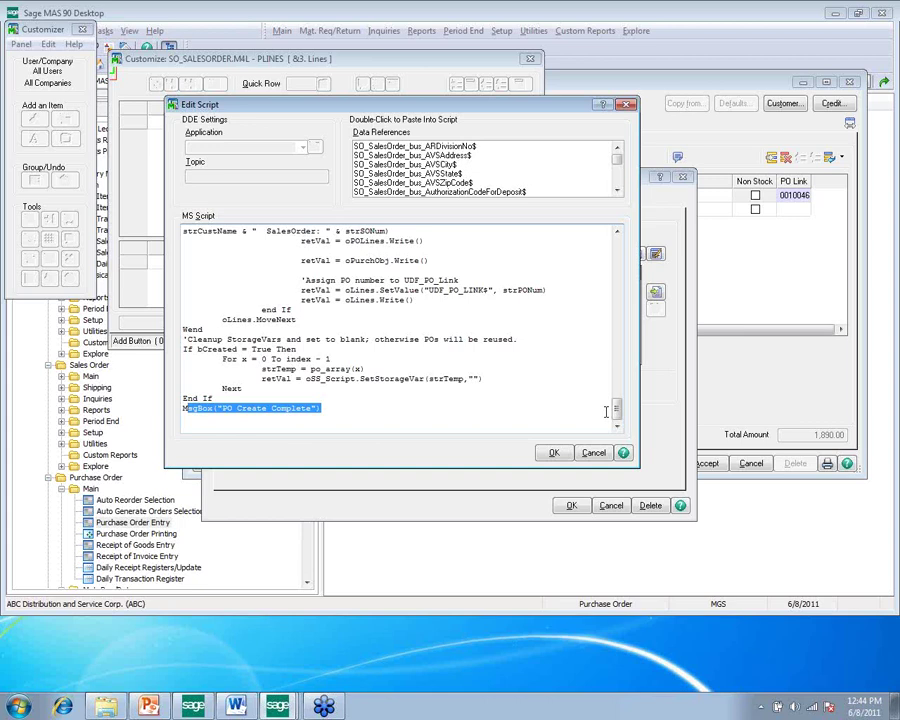
Close the script editor, the link definition and the Customizer, and close Sales Order Entry without saving the order
click(593, 453)
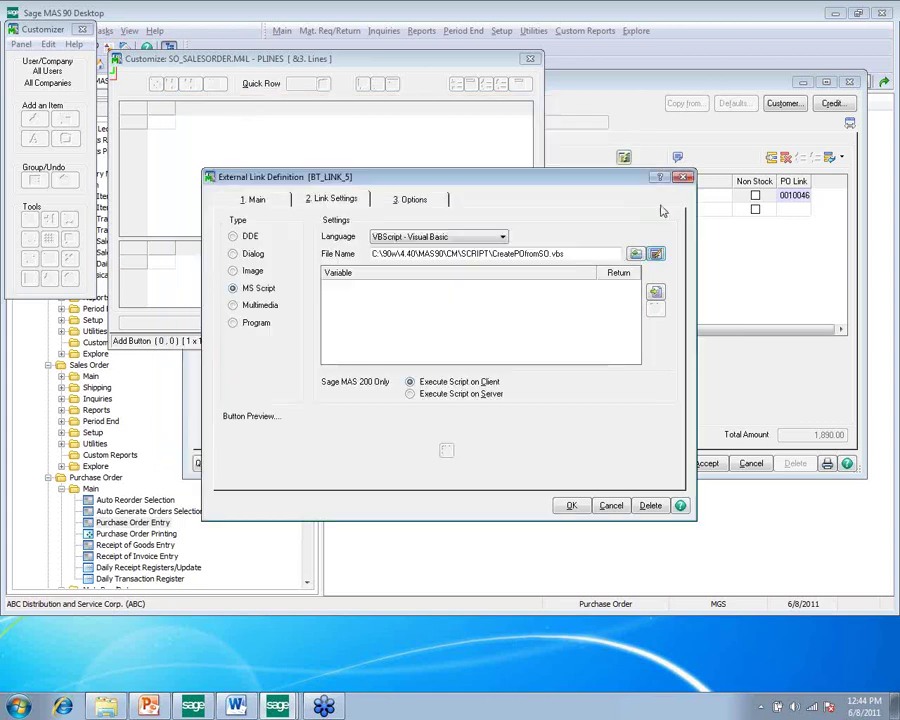
click(684, 178)
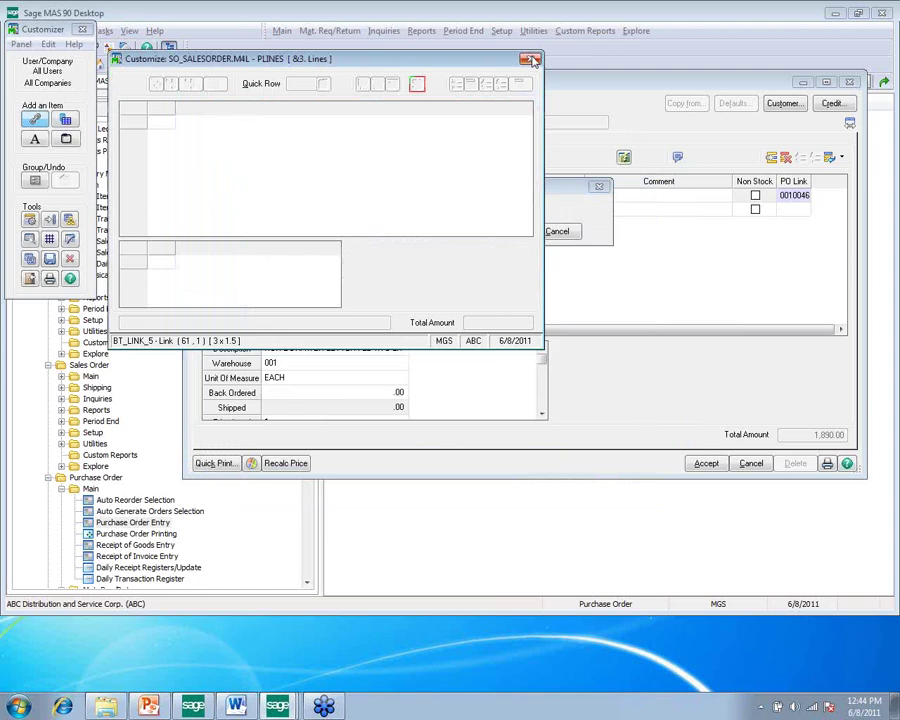
click(529, 60)
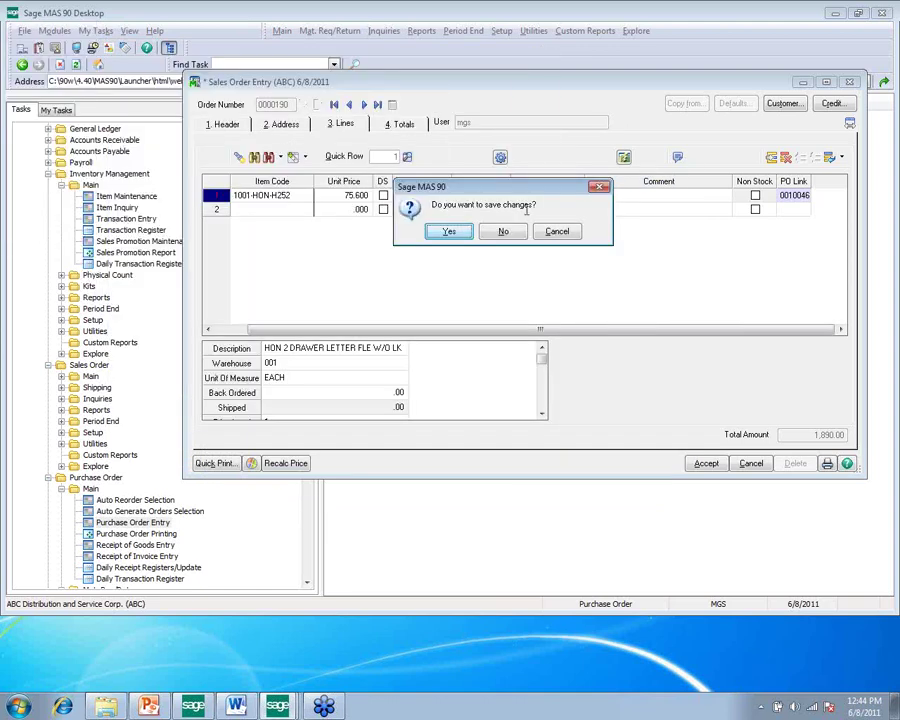
click(556, 231)
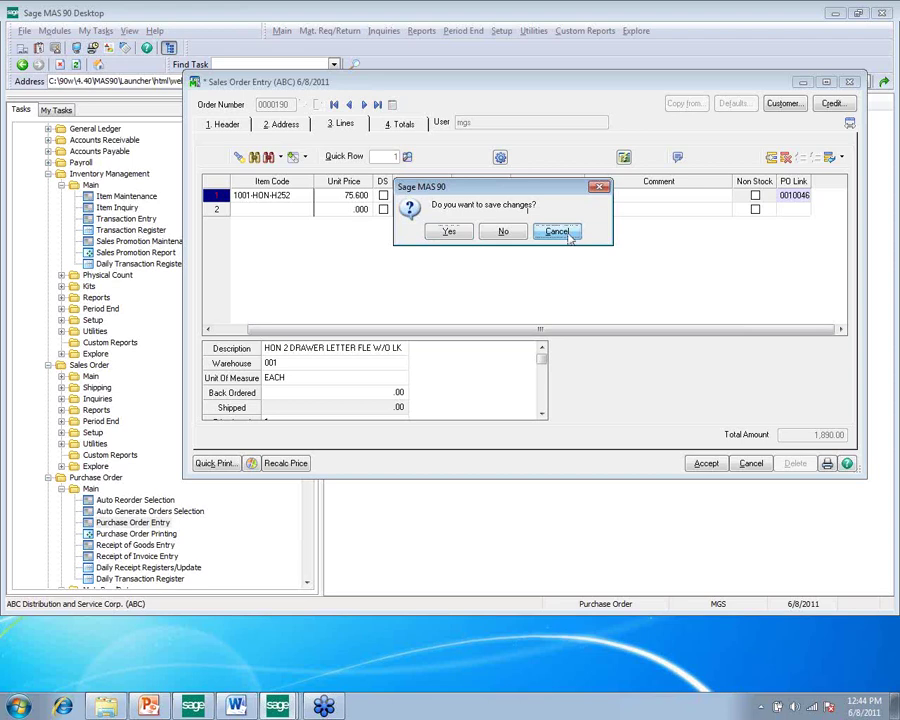
click(849, 81)
click(504, 232)
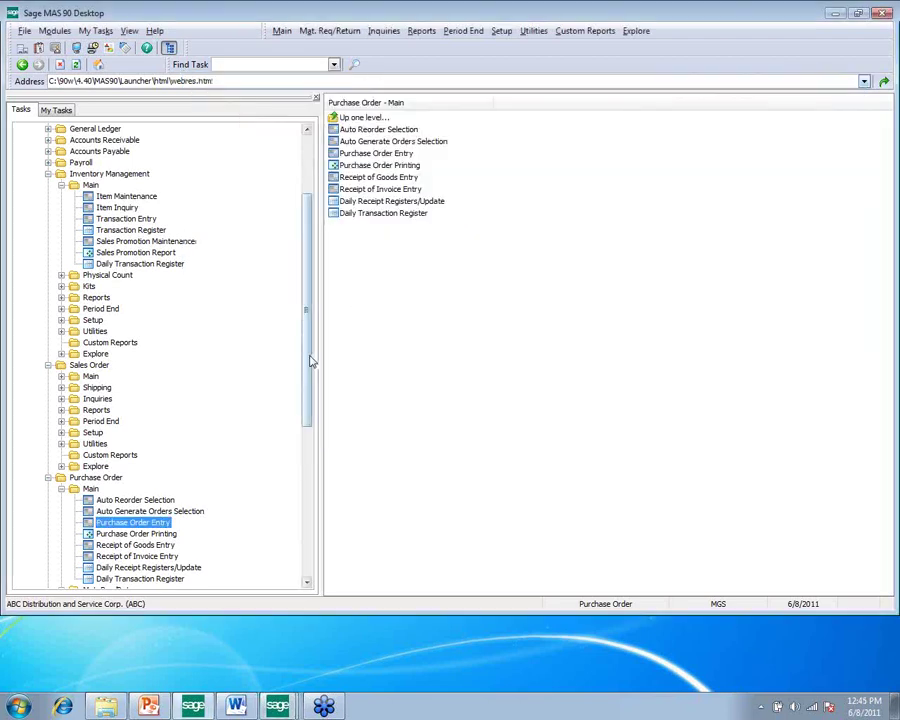
Open User-Defined Field and Table Maintenance from Custom Office and list the user-defined scripts of the AR Customer Master table
drag(307, 362, 297, 440)
scroll(297, 440, up, 5)
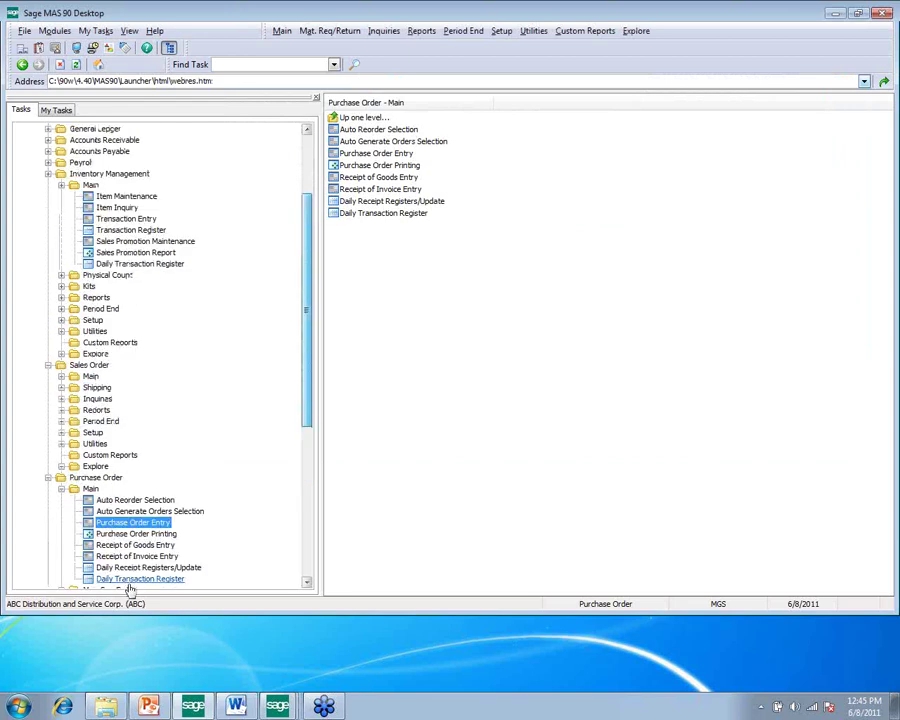
scroll(308, 569, down, 5)
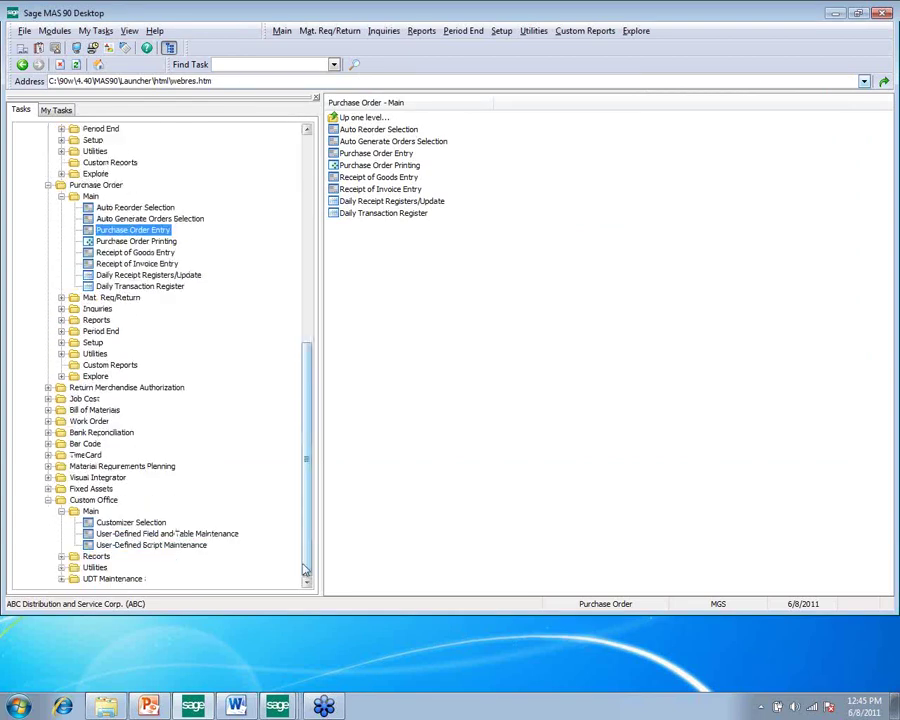
click(157, 535)
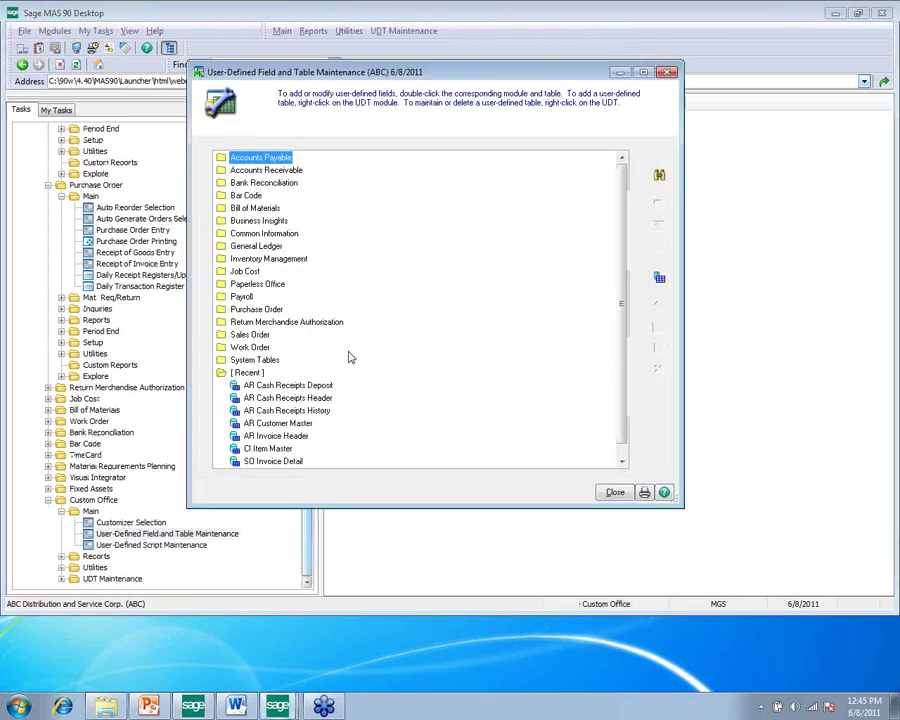
click(280, 425)
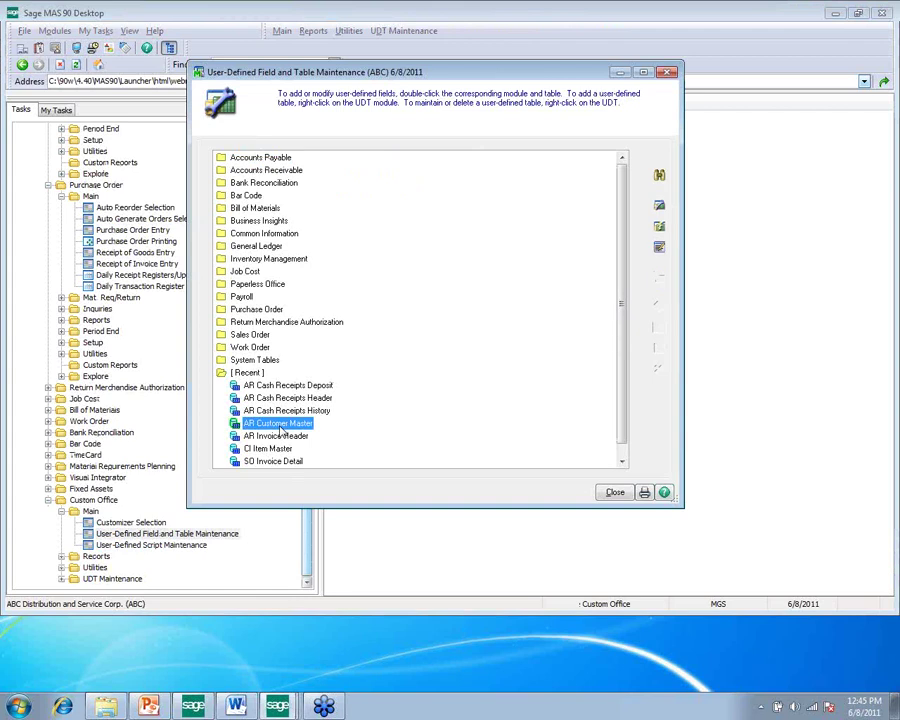
right_click(285, 427)
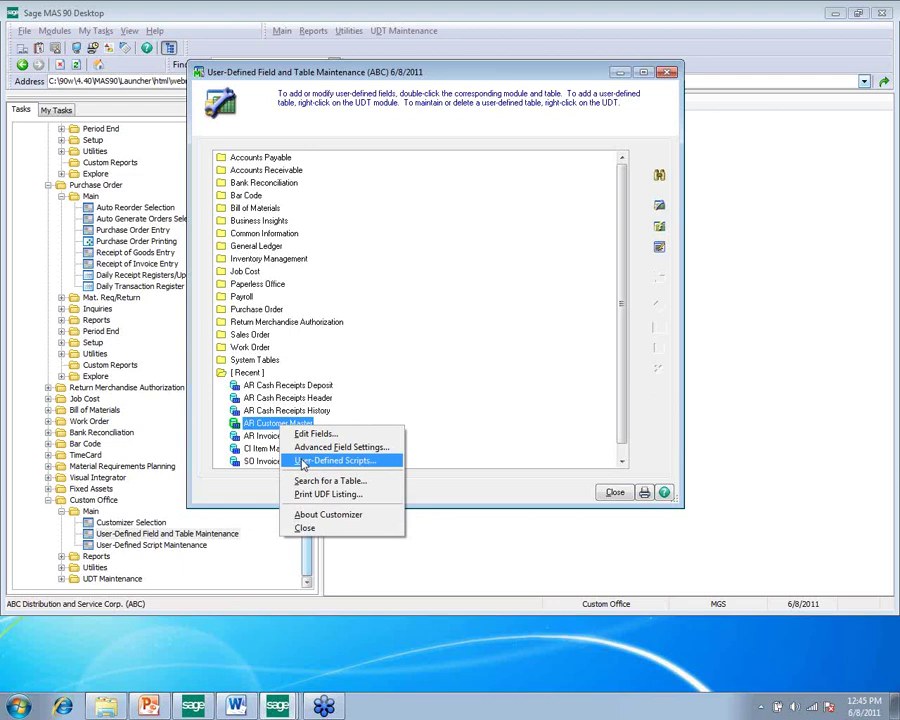
click(304, 462)
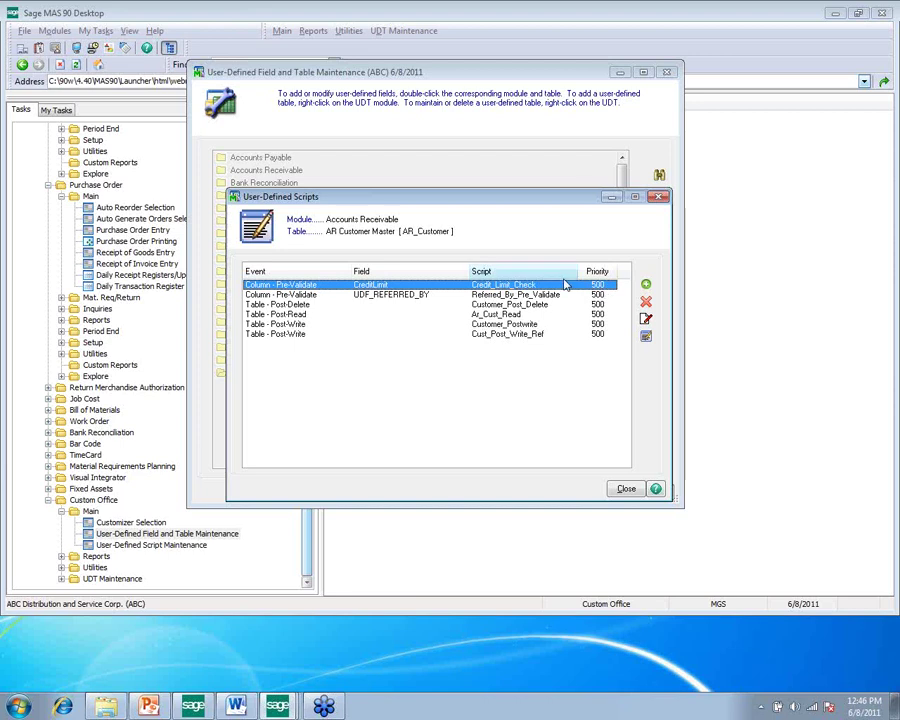
Check the pre-validate event settings of the CreditLimit field and open the Credit_Limit_Check script
double_click(565, 287)
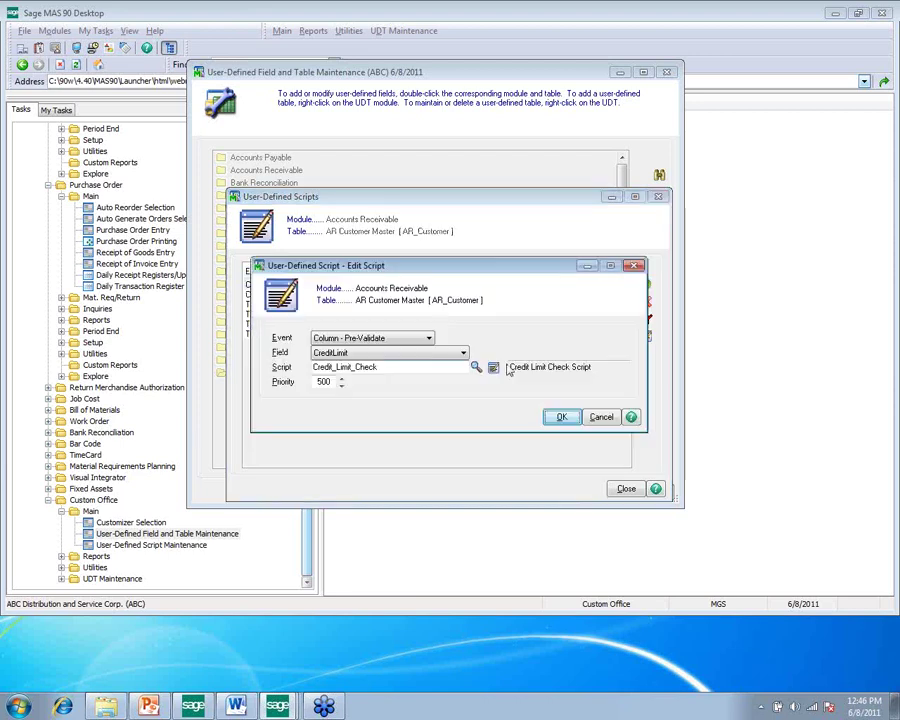
click(600, 416)
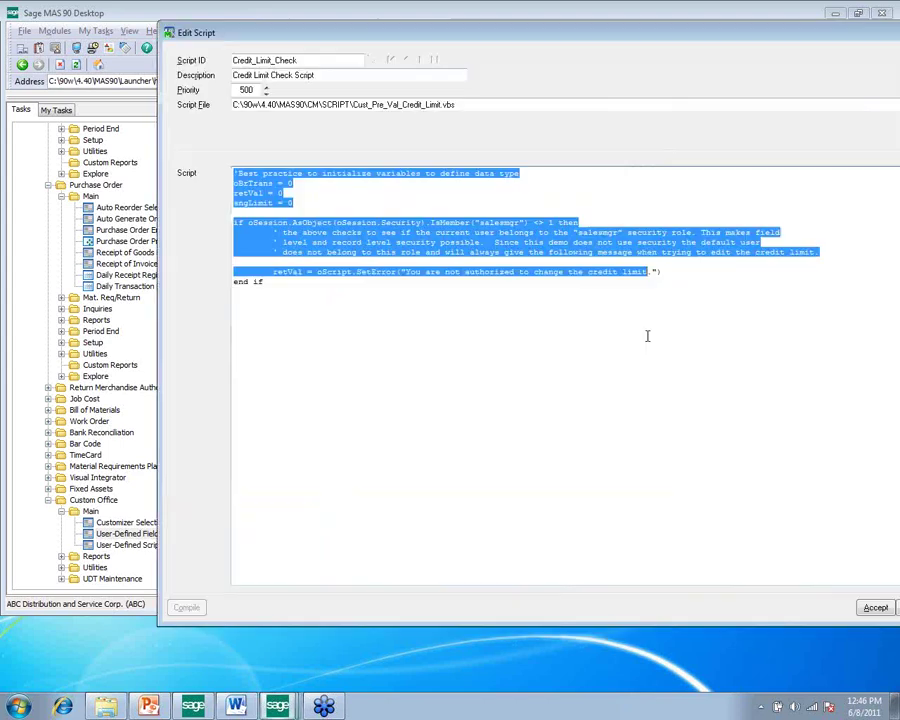
click(645, 340)
click(362, 206)
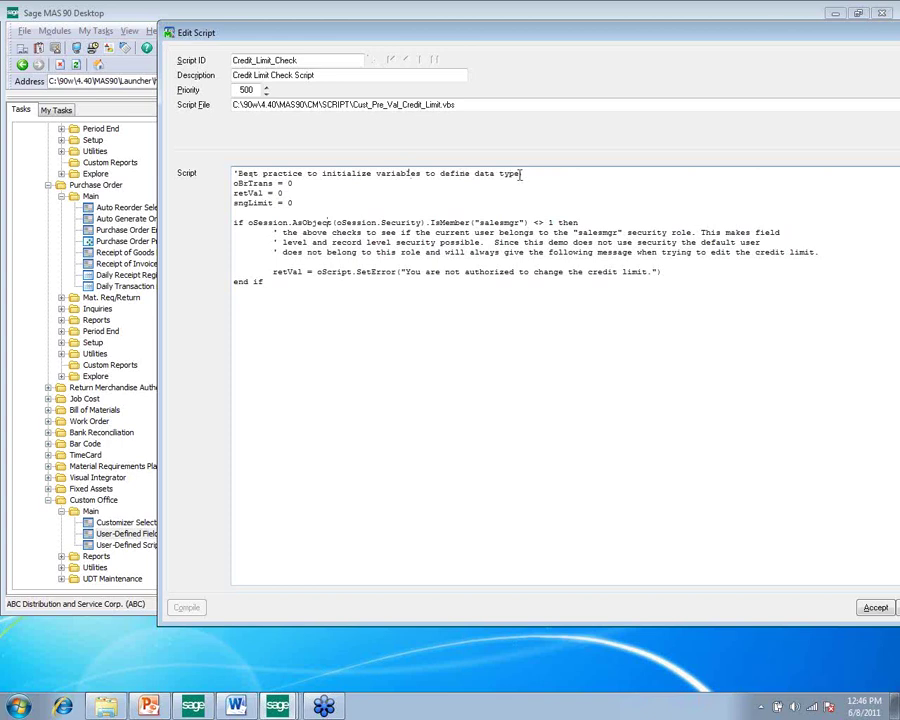
Examine the script's variable initialization, its "salesmgr" role check and the SetError message about changing the credit limit
drag(297, 183, 234, 183)
click(279, 194)
click(293, 203)
drag(233, 222, 578, 222)
click(578, 222)
drag(233, 281, 263, 281)
drag(651, 272, 466, 272)
click(651, 272)
text(.)
Accept the Credit_Limit_Check script, close the scripts list and reopen the user-defined scripts of AR Customer Master
click(875, 607)
click(626, 488)
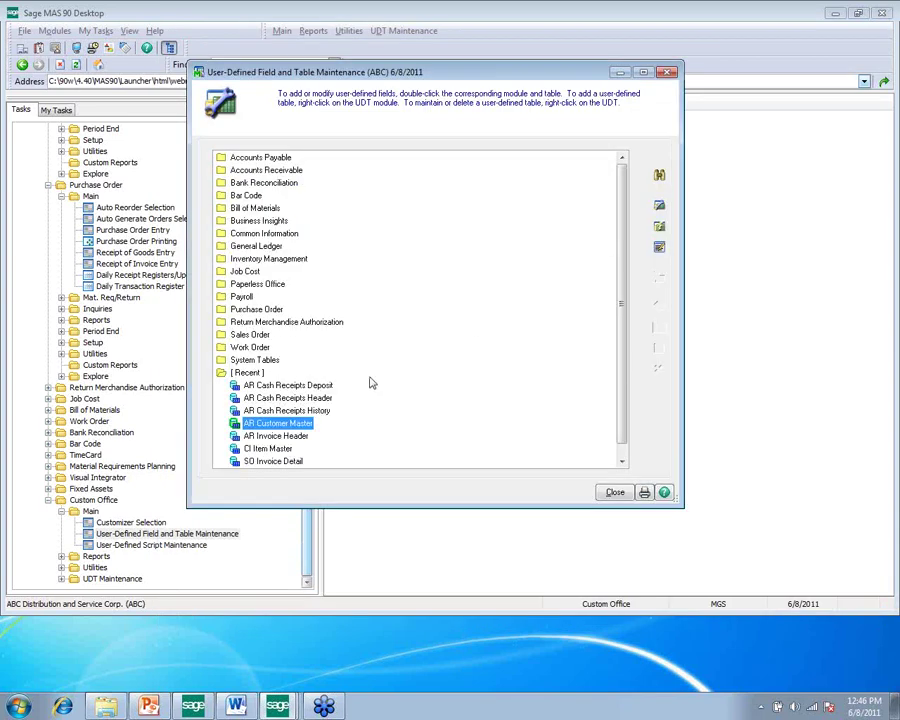
click(659, 247)
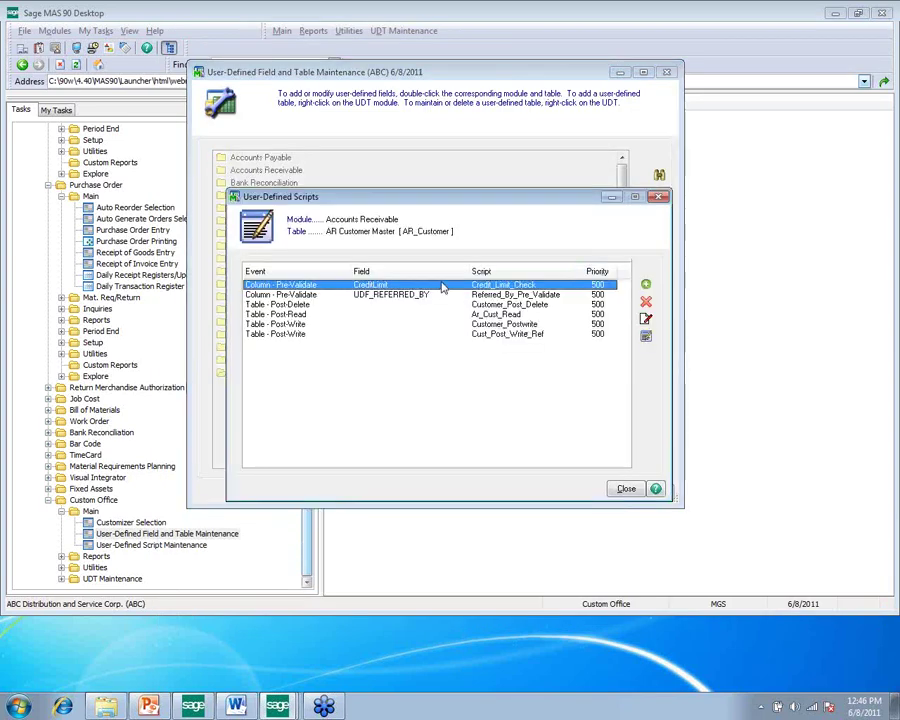
Open the Credit_Limit_Check script of the CreditLimit field and add the line MsgBox("Note") below the SetError statement
click(645, 318)
click(600, 417)
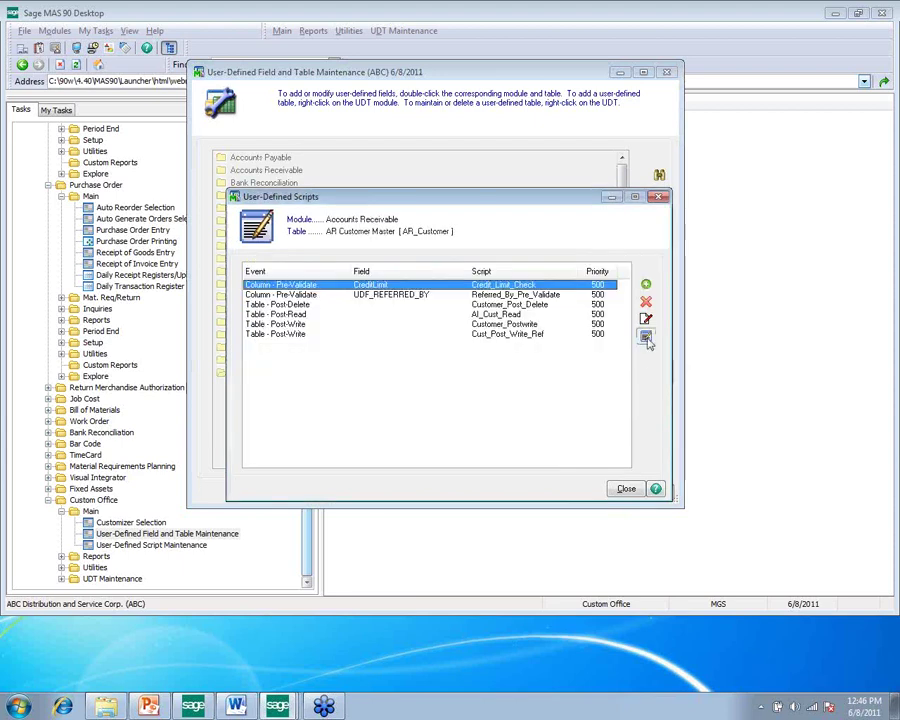
click(645, 334)
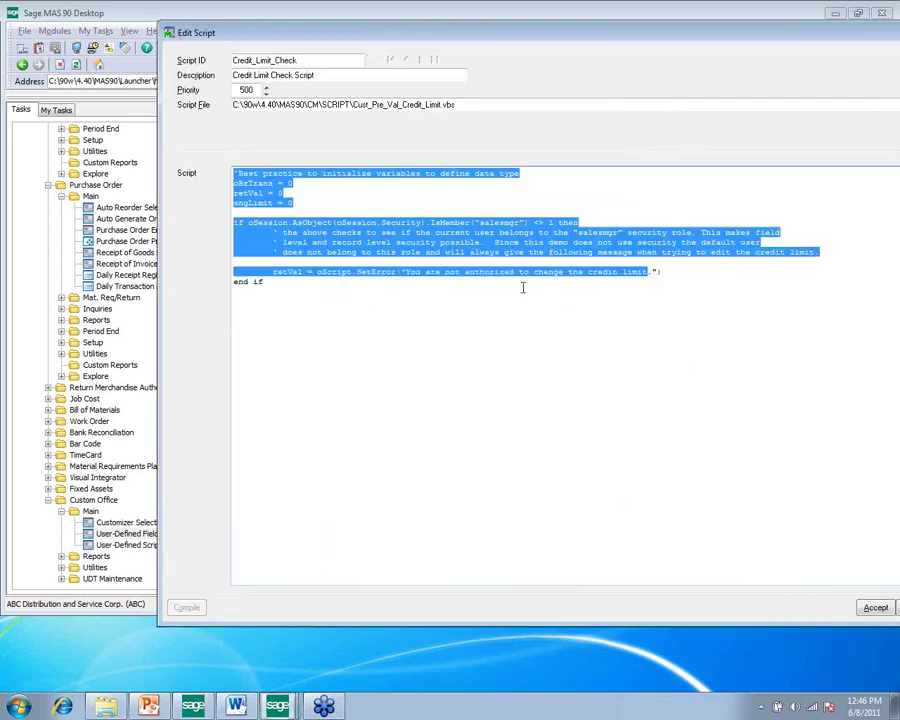
click(662, 272)
key(Return)
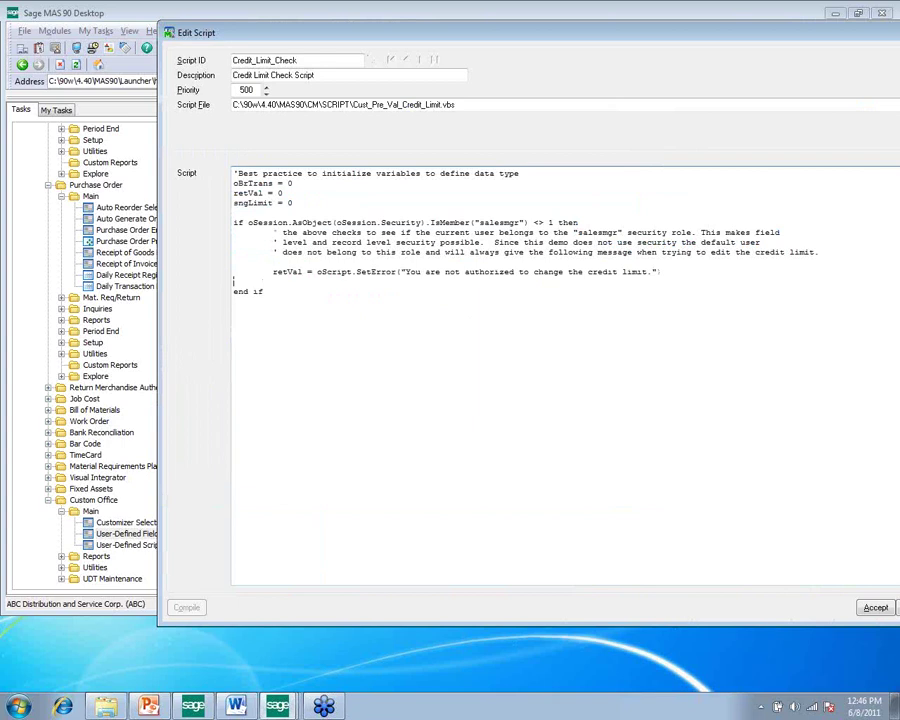
text(MsgBox( "Note"))
click(663, 271)
Accept the edited Credit_Limit_Check script and close the scripts list and User-Defined Field and Table Maintenance
drag(630, 26, 628, 35)
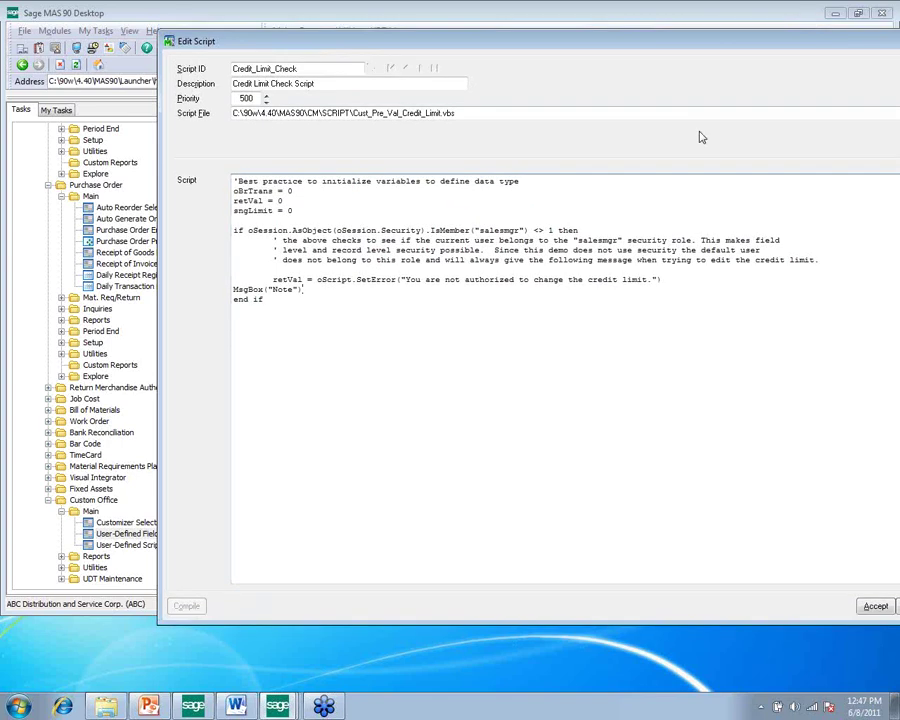
drag(727, 45, 595, 40)
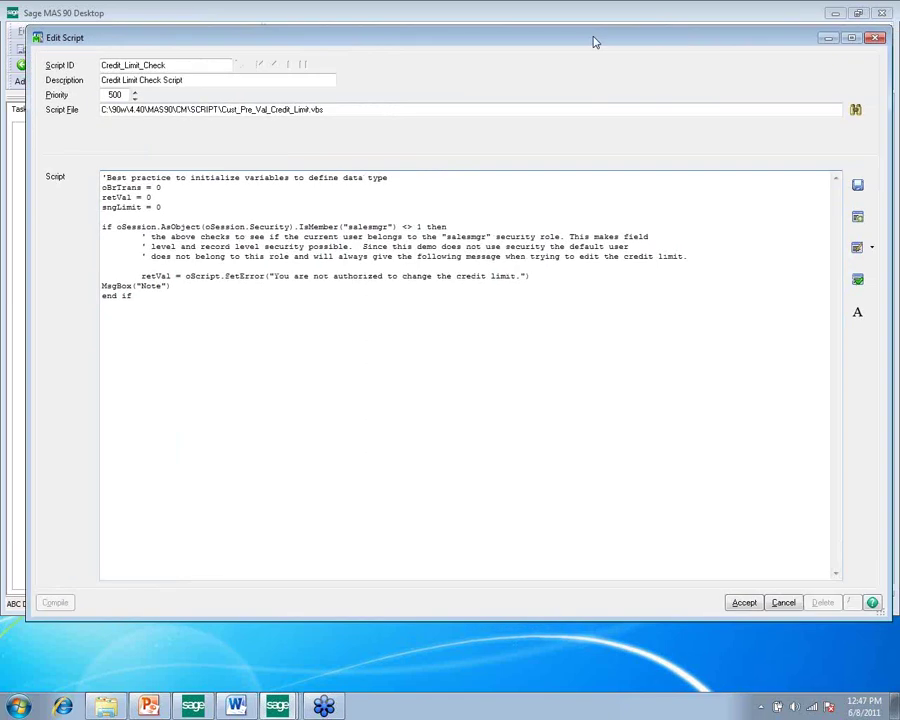
click(745, 603)
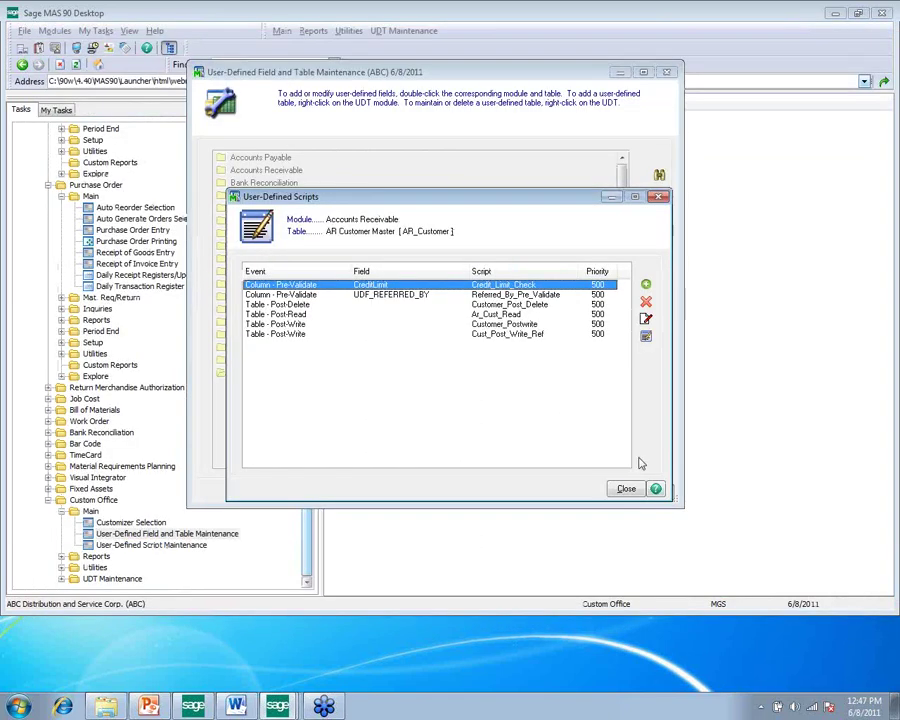
click(622, 489)
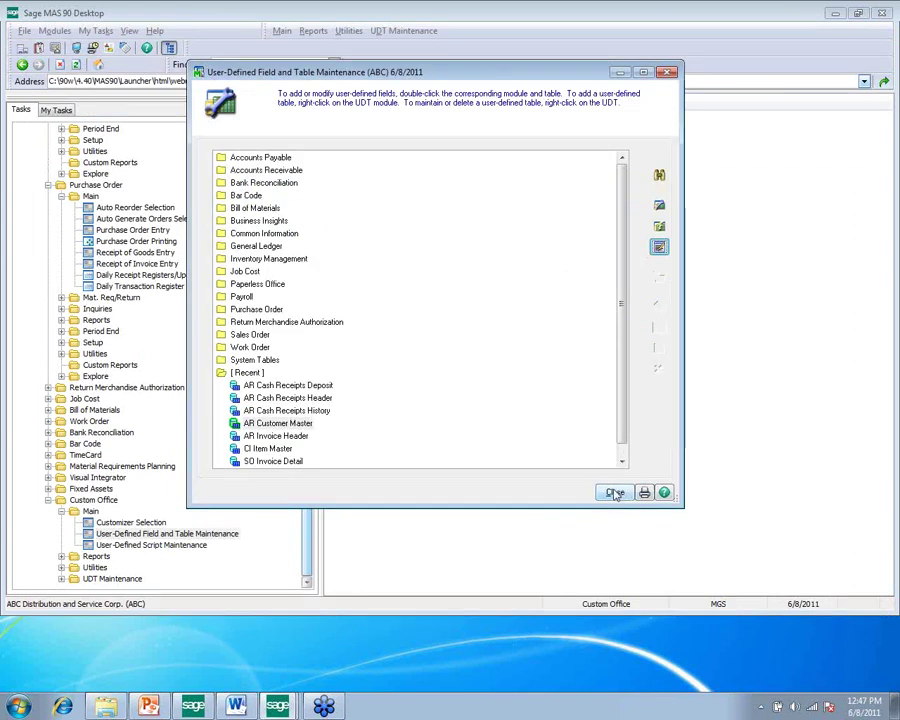
click(614, 493)
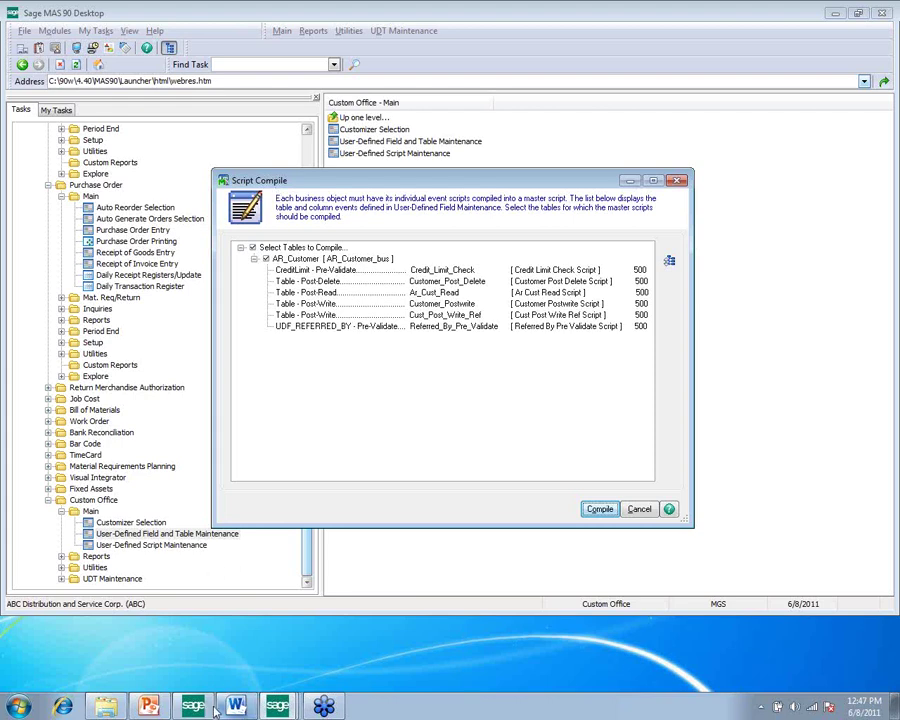
Switch to Windows Explorer and open the folder C:\90w\4.40\MAS90\CM\SCRIPT
click(106, 706)
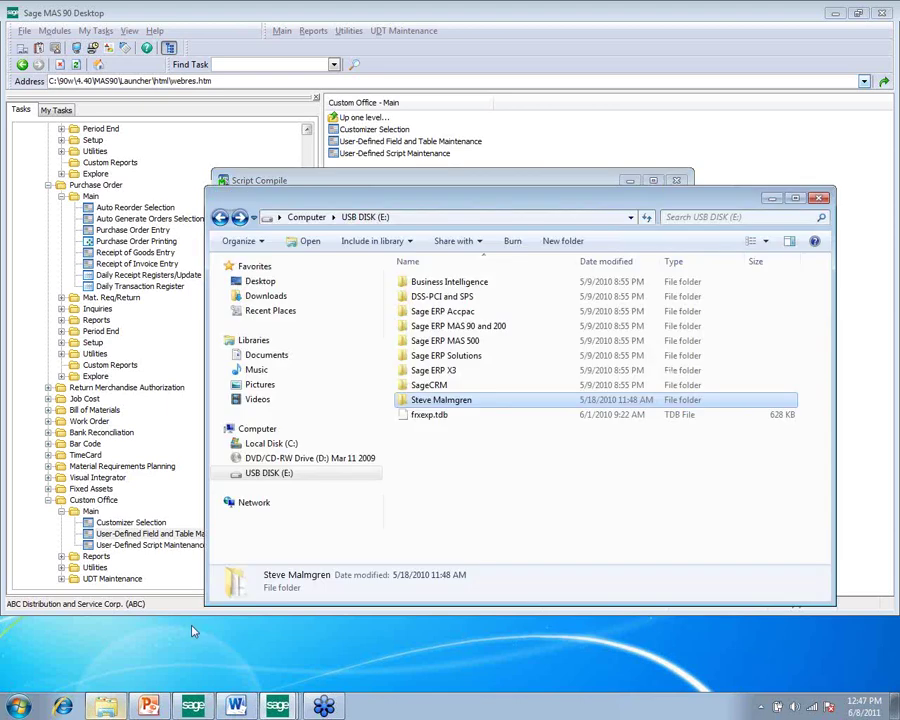
click(288, 442)
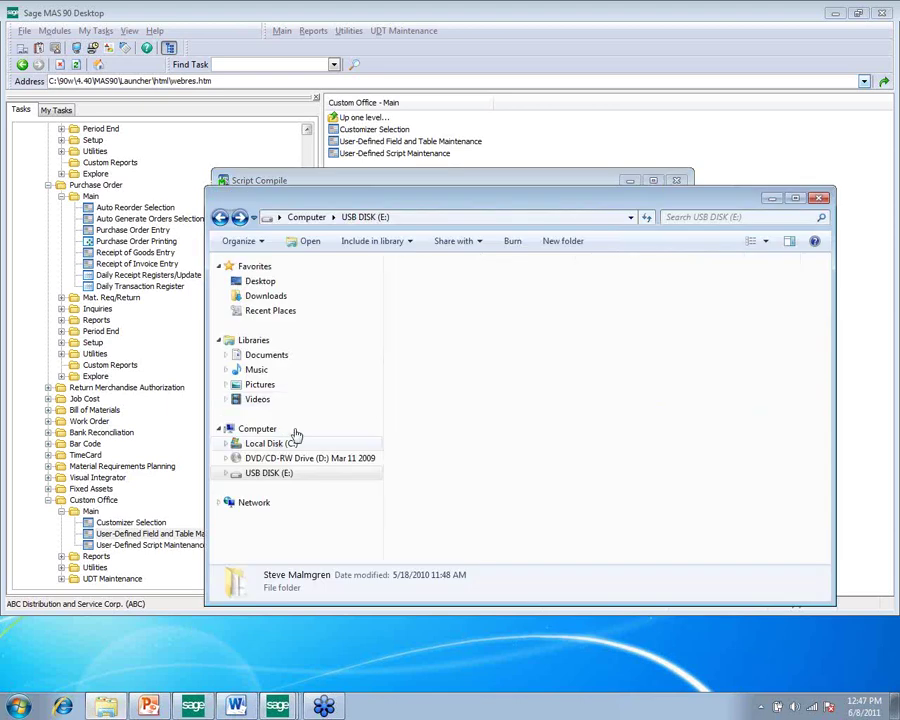
double_click(428, 284)
double_click(426, 285)
click(432, 289)
double_click(433, 289)
double_click(423, 386)
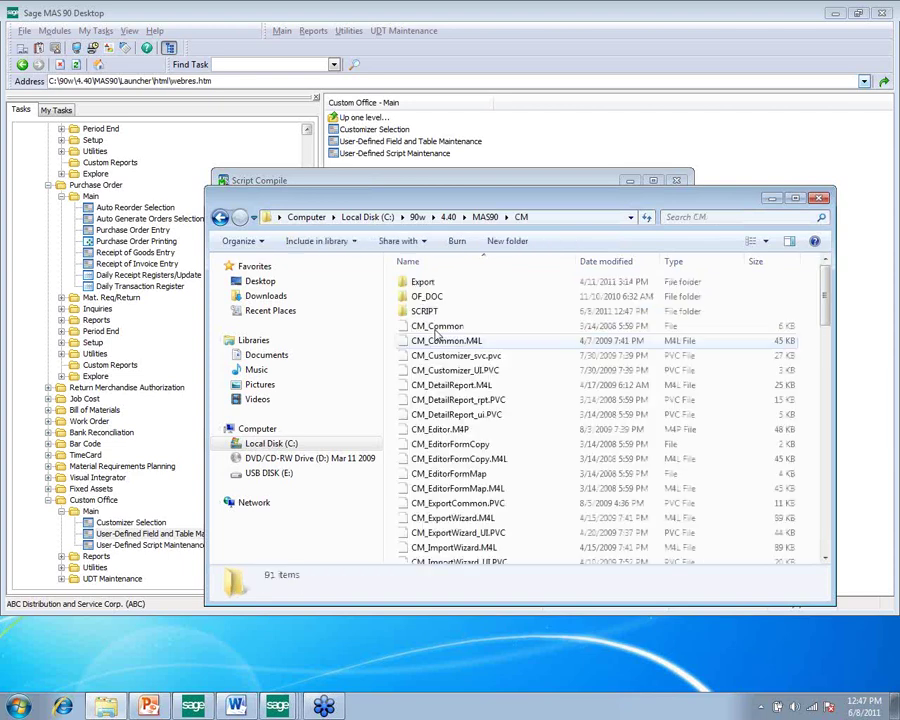
double_click(424, 311)
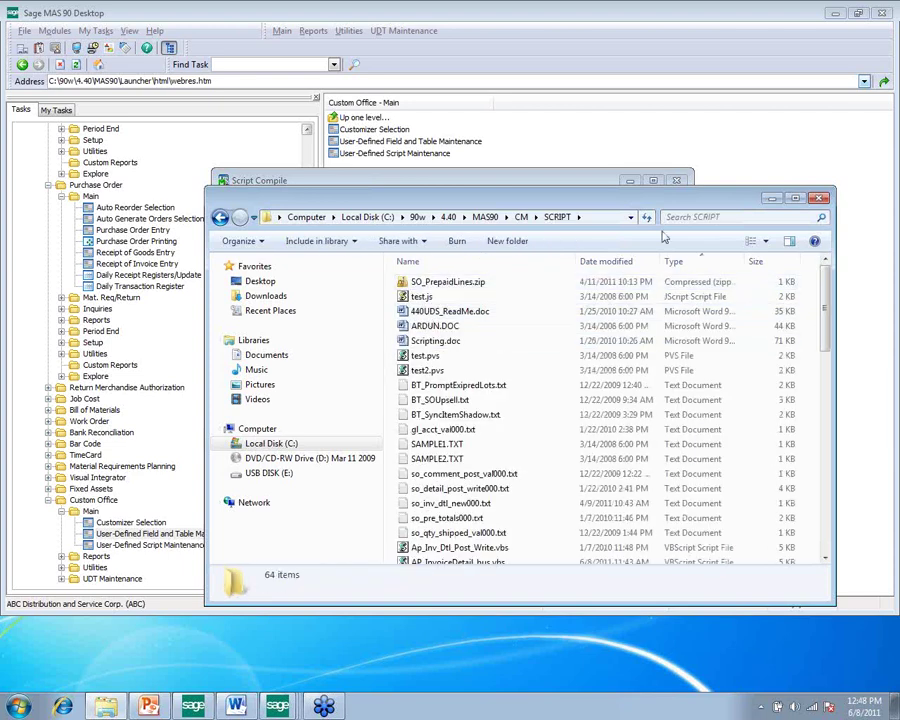
Look through the script files in the SCRIPT folder and sort them by date modified
drag(650, 205, 530, 95)
scroll(708, 242, down, 2)
scroll(708, 242, down, 2)
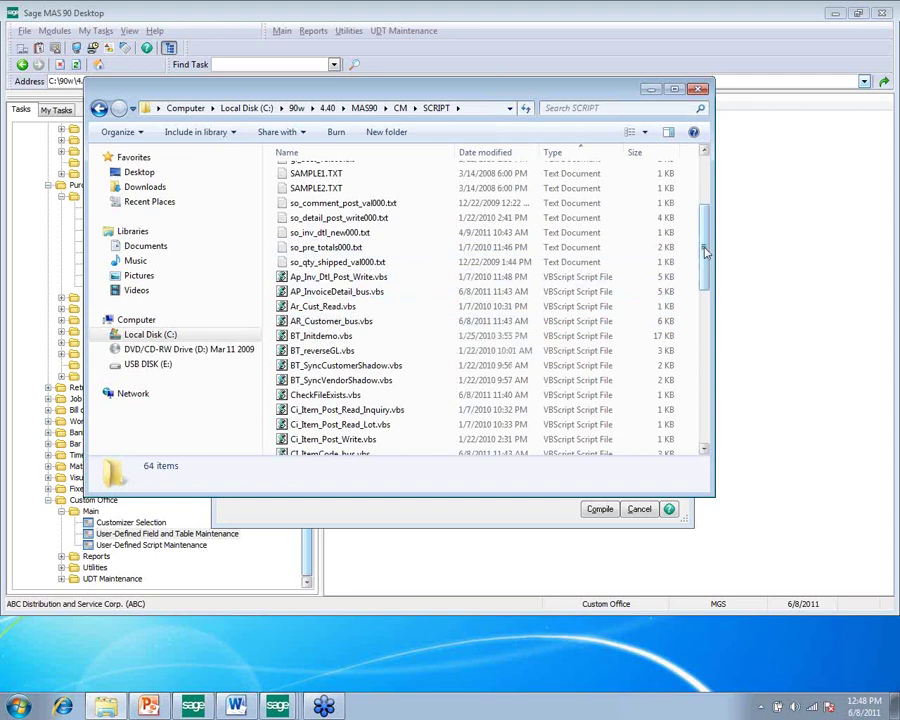
scroll(600, 270, down, 3)
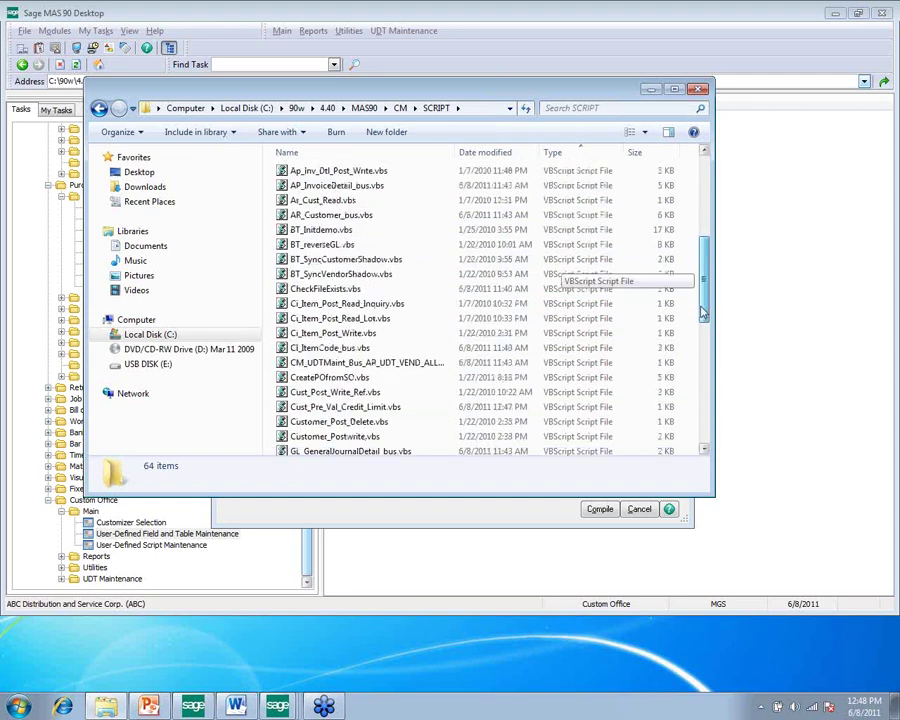
drag(703, 313, 703, 280)
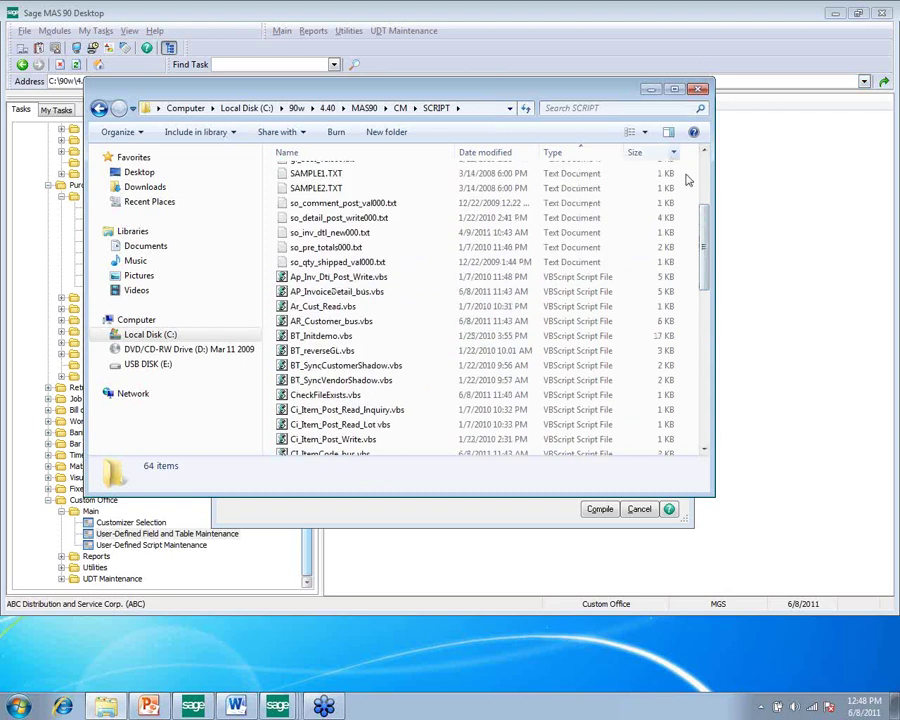
scroll(620, 200, up, 4)
click(519, 155)
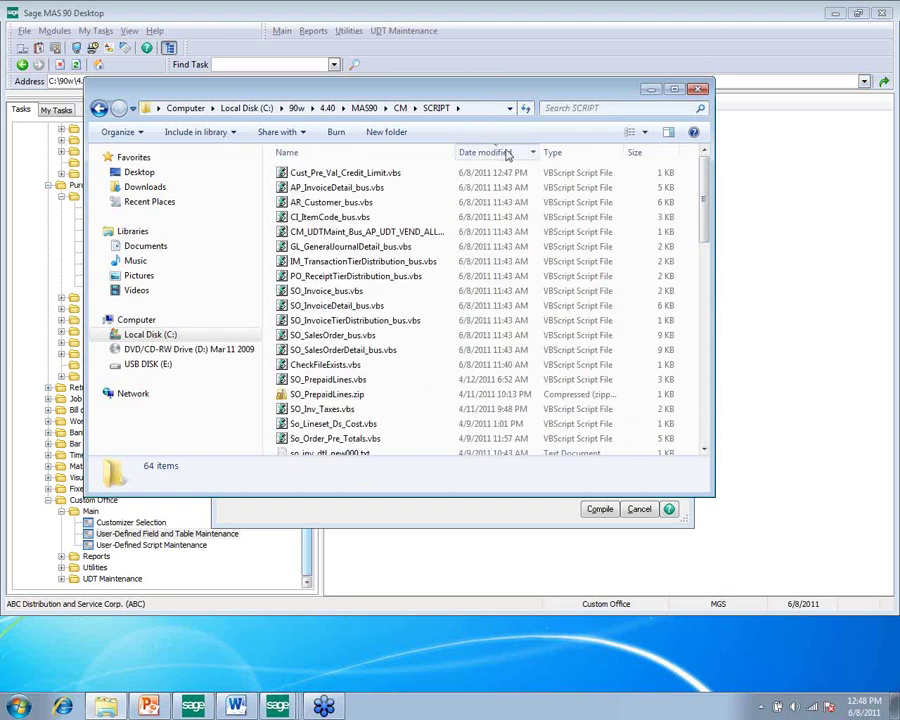
Open Cust_Pre_Val_Credit_Limit.vbs in Notepad, check its MsgBox("Note") line and close the file
click(333, 175)
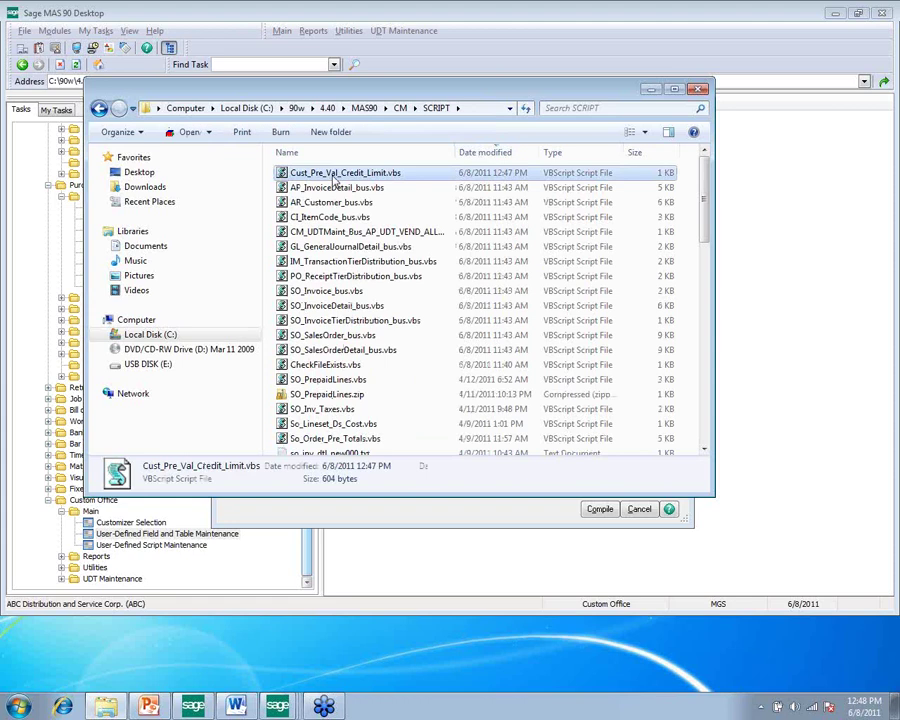
right_click(348, 178)
click(364, 198)
drag(334, 298, 252, 298)
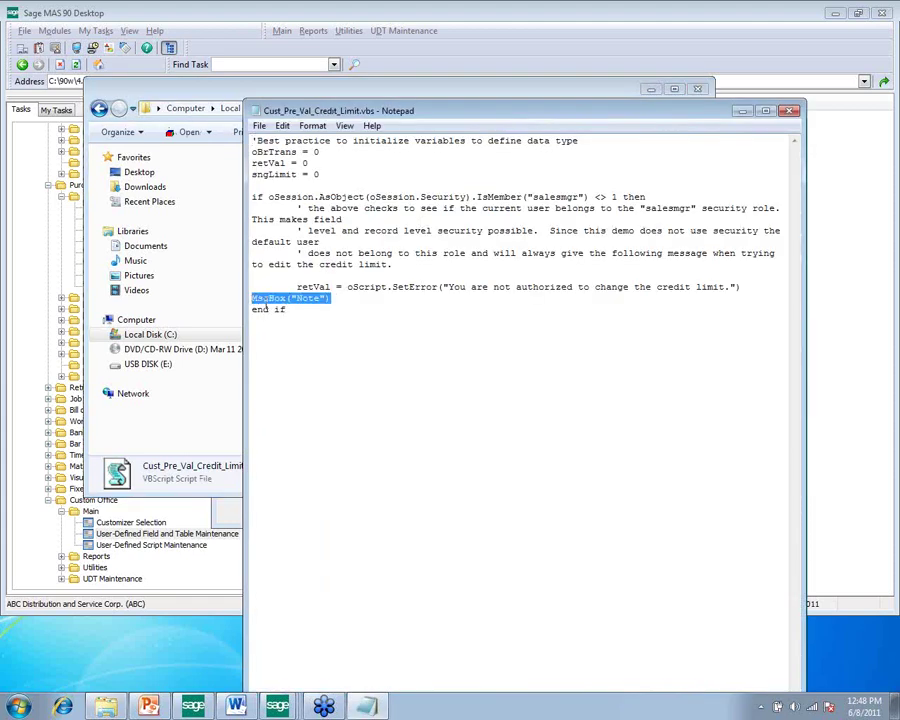
click(334, 298)
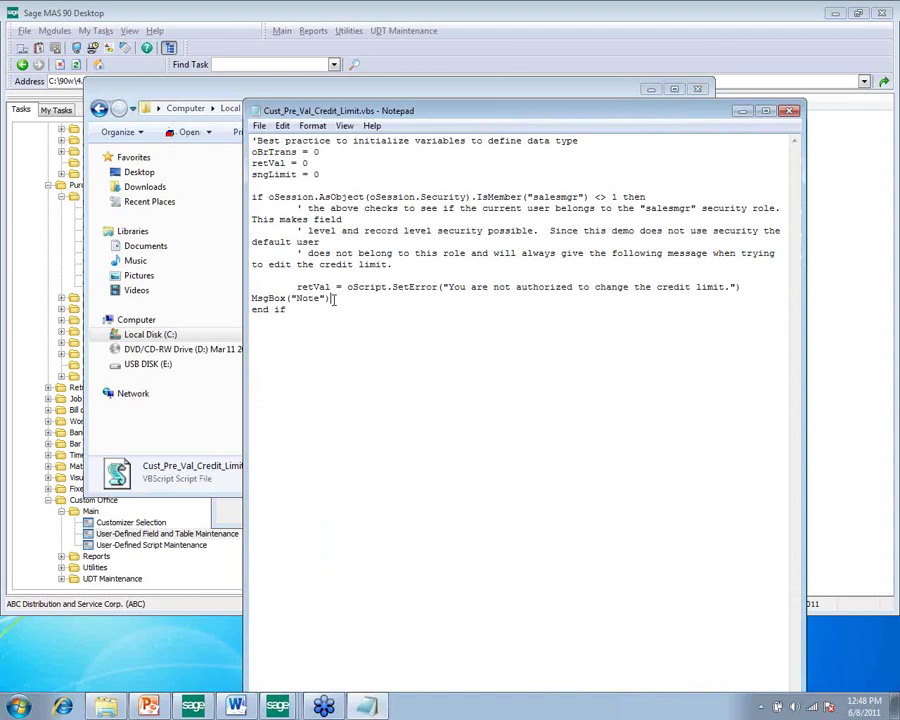
click(790, 110)
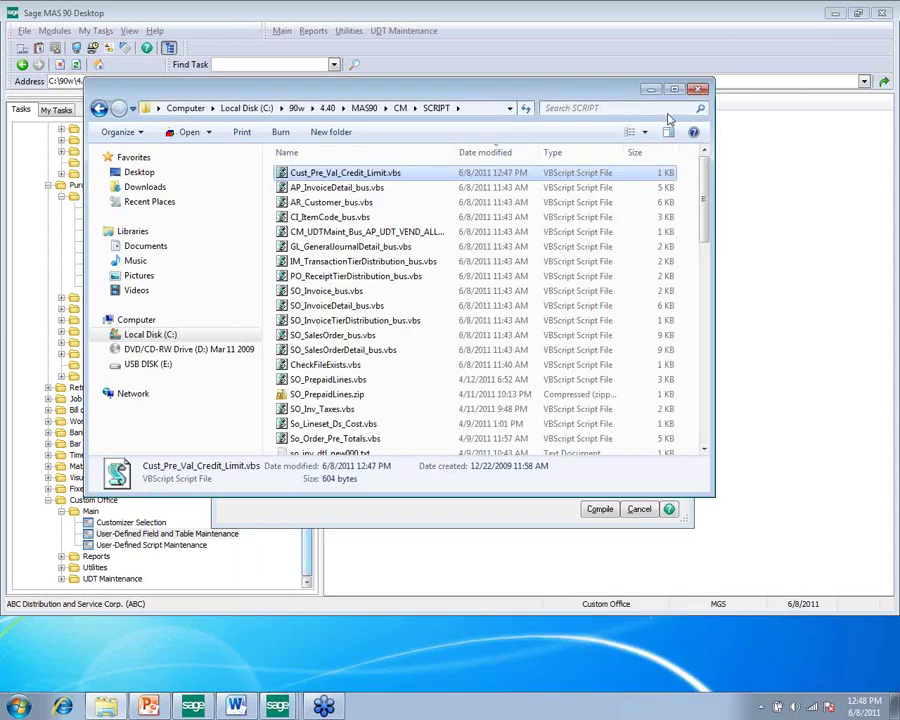
Close the SCRIPT folder and compile the AR_Customer event scripts into the master script
click(698, 89)
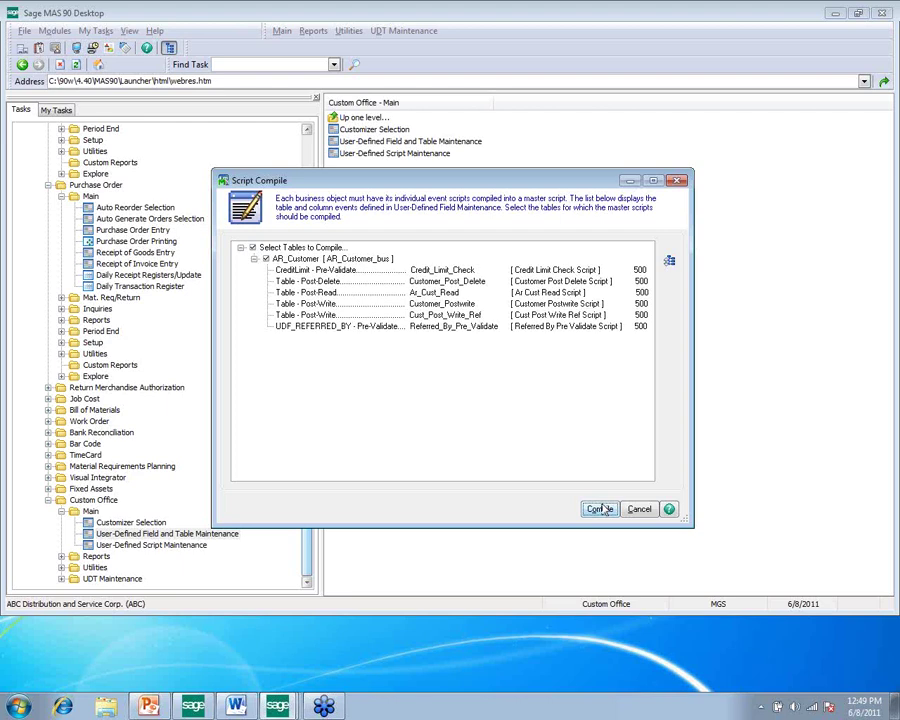
click(598, 511)
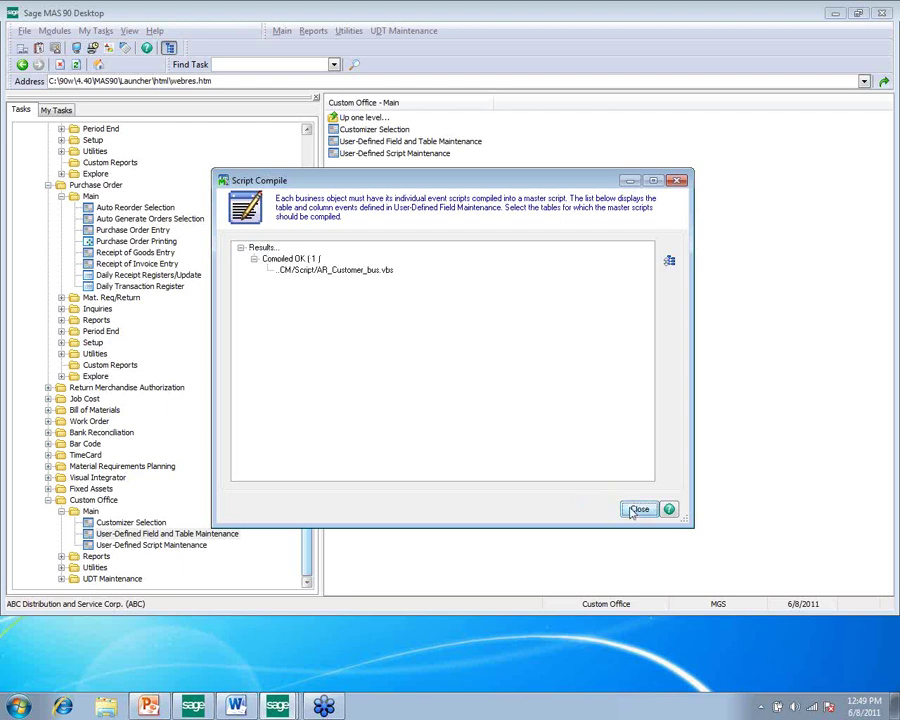
click(638, 510)
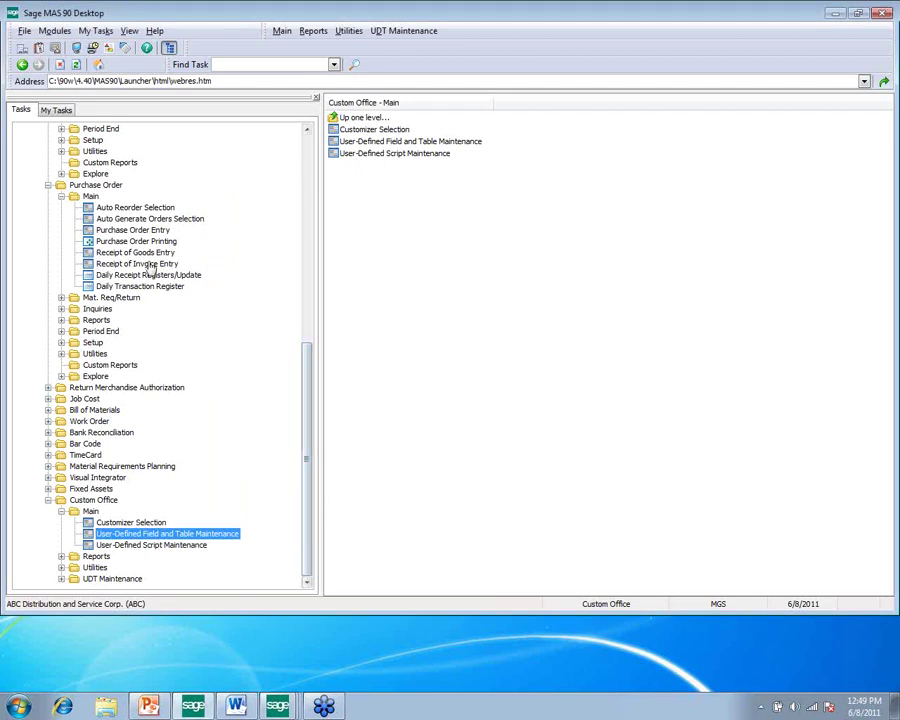
Open Customer Maintenance from Accounts Receivable and load the American Business Futures record
scroll(305, 170, up, 12)
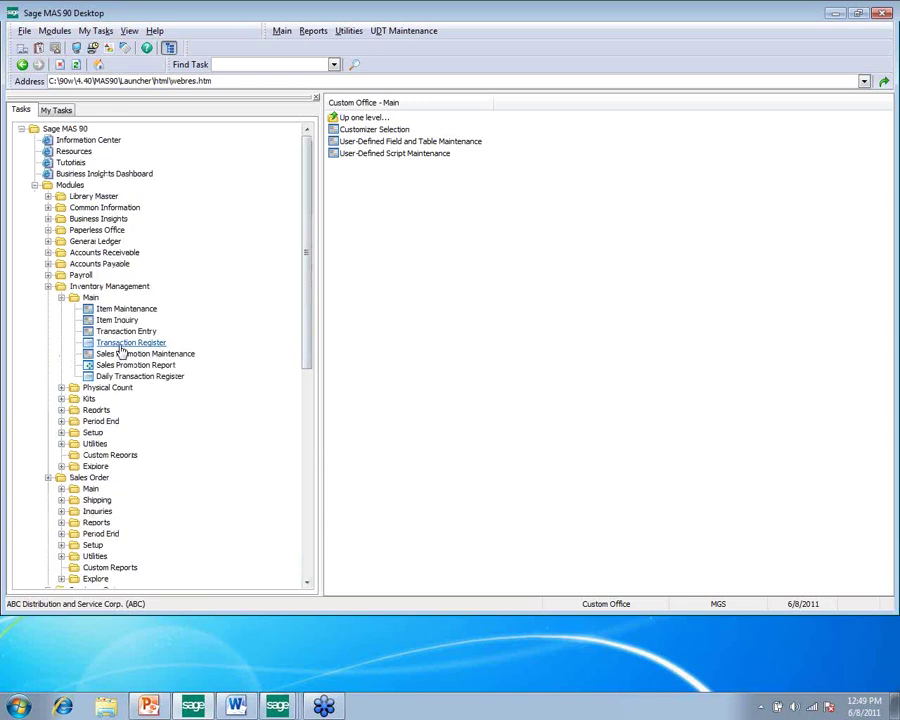
double_click(104, 253)
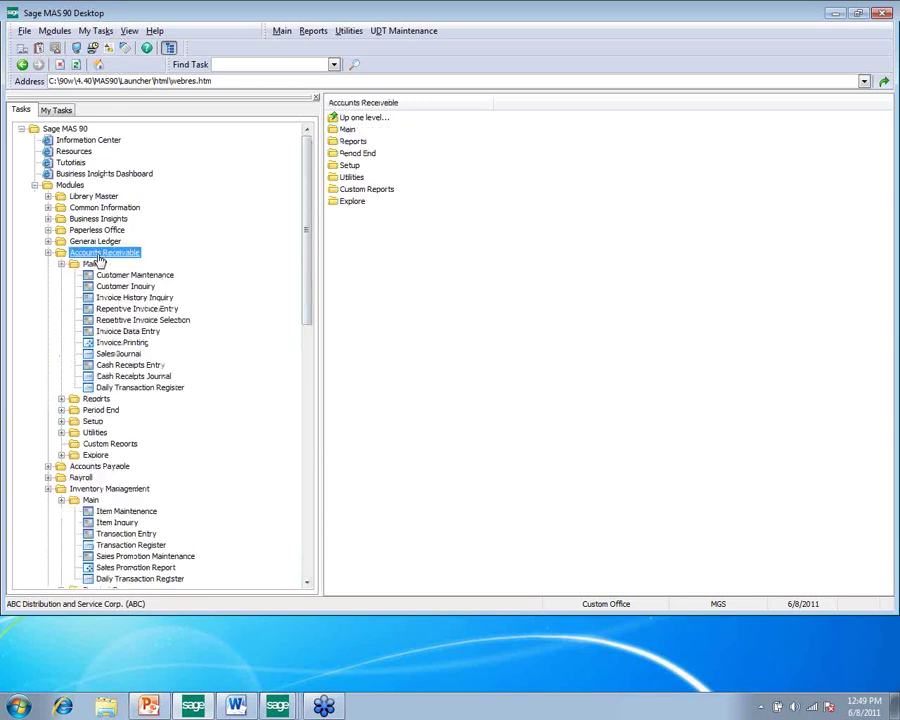
click(120, 276)
double_click(120, 276)
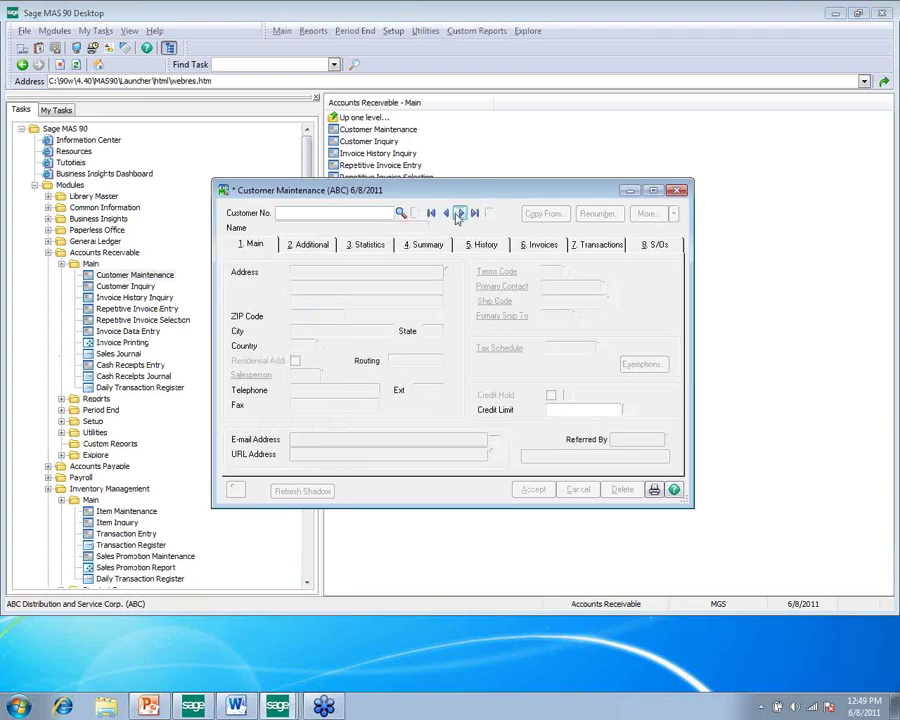
click(461, 213)
Test the compiled script by trying to set the customer's credit limit to 40.00, and dismiss the messages
click(557, 484)
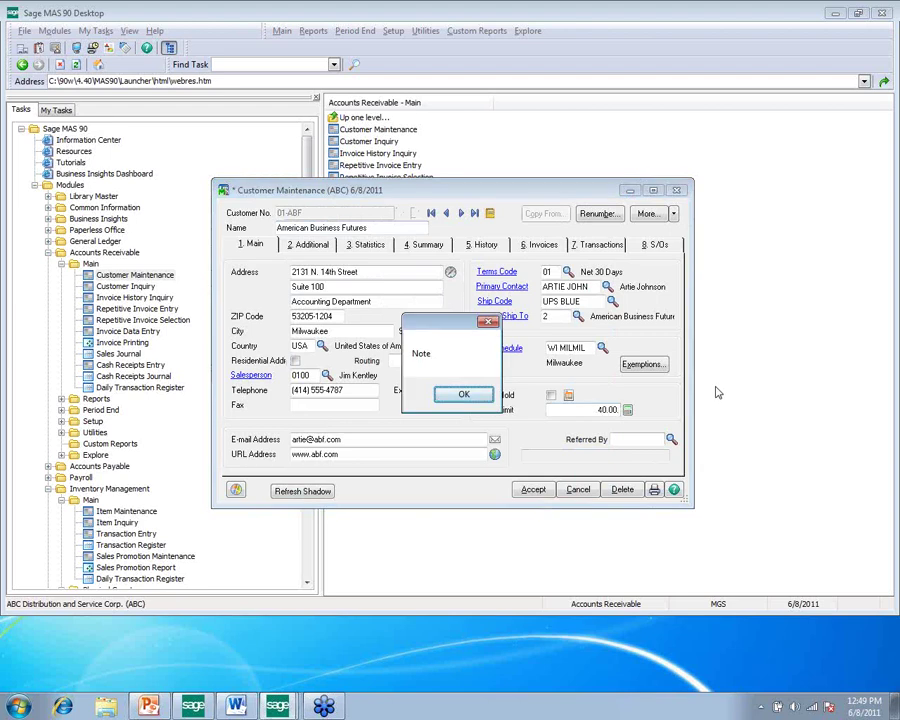
key(Return)
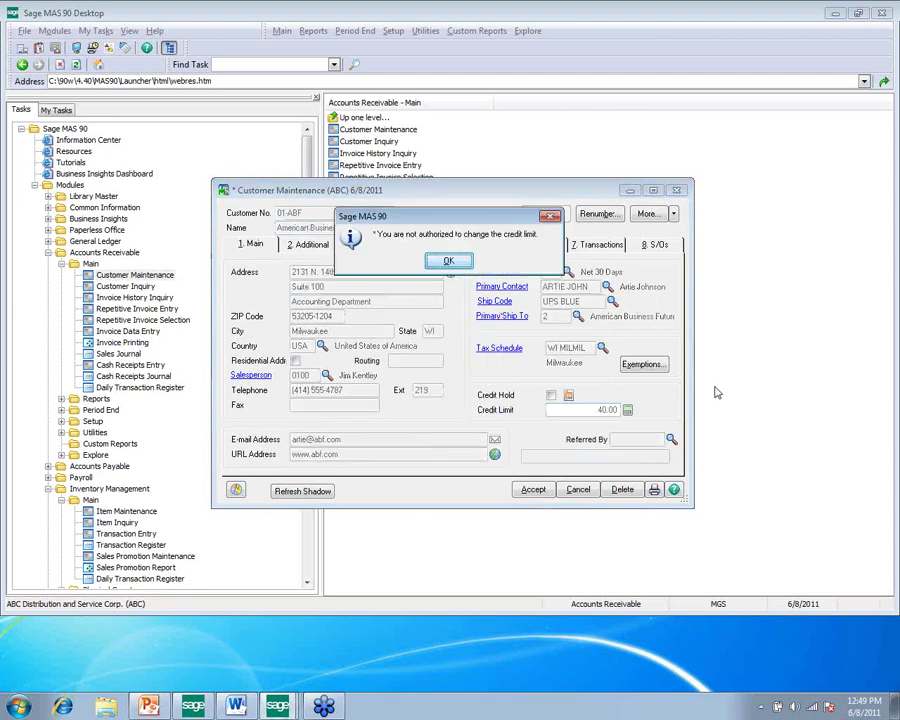
key(Return)
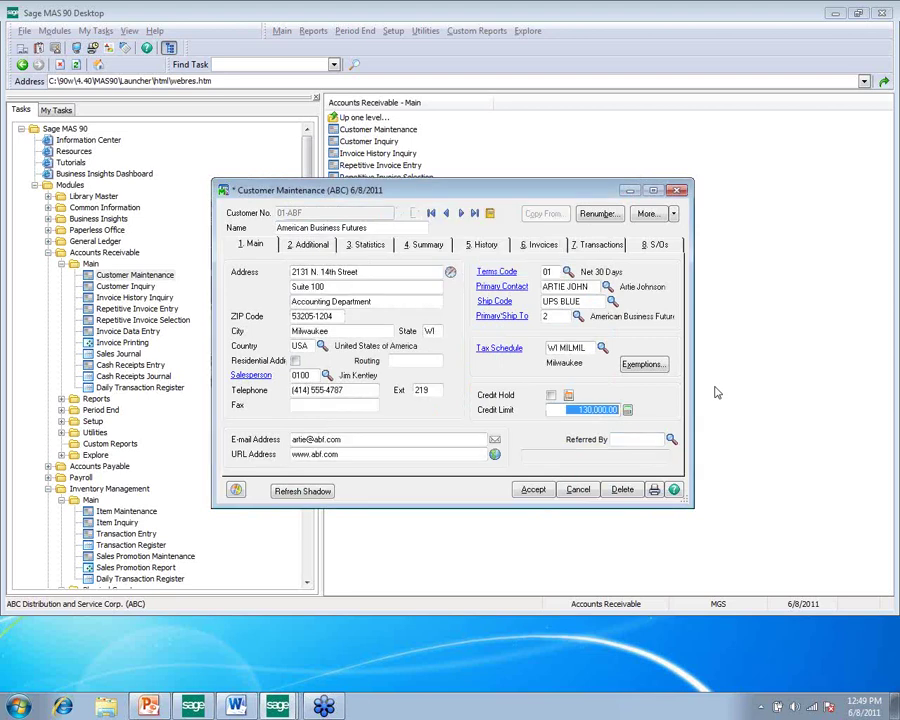
Switch to Windows Explorer and reopen the SCRIPT folder under C:\90w\4.40\MAS90\CM
click(105, 706)
click(140, 334)
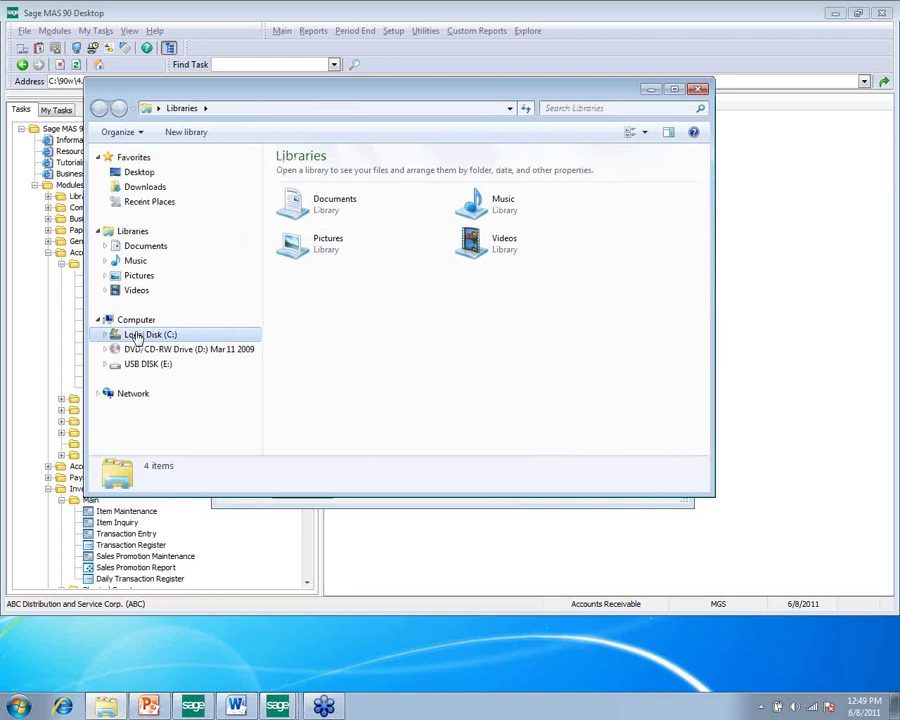
double_click(298, 174)
double_click(306, 176)
double_click(347, 176)
double_click(297, 275)
click(305, 203)
double_click(305, 203)
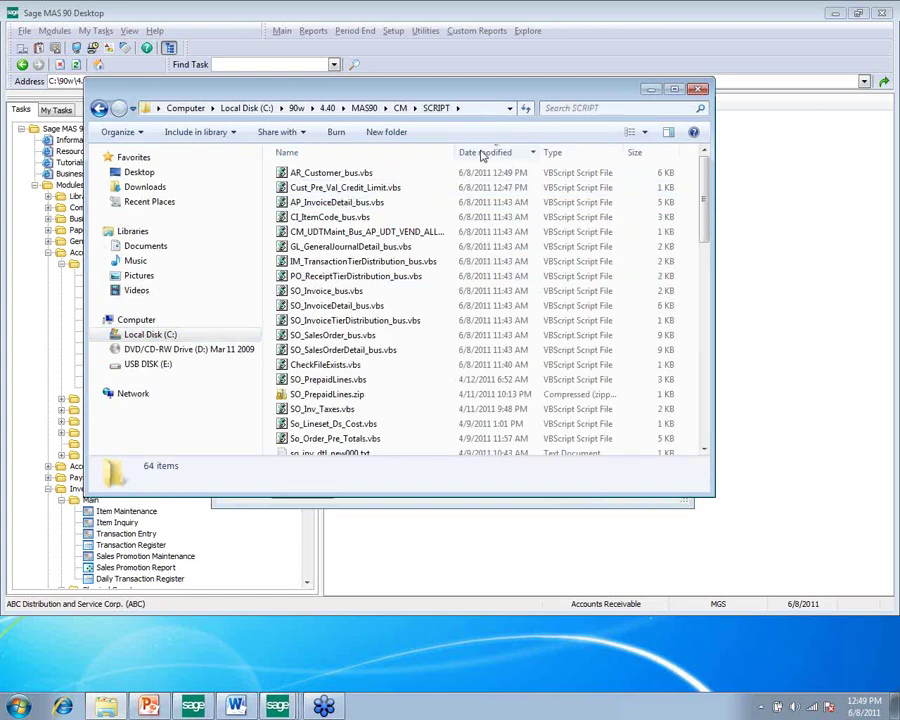
Delete the MsgBox("Note") line from Cust_Pre_Val_Credit_Limit.vbs in Notepad, save the file and exit
click(394, 188)
right_click(404, 187)
click(424, 218)
drag(338, 298, 227, 290)
key(Delete)
key(BackSpace)
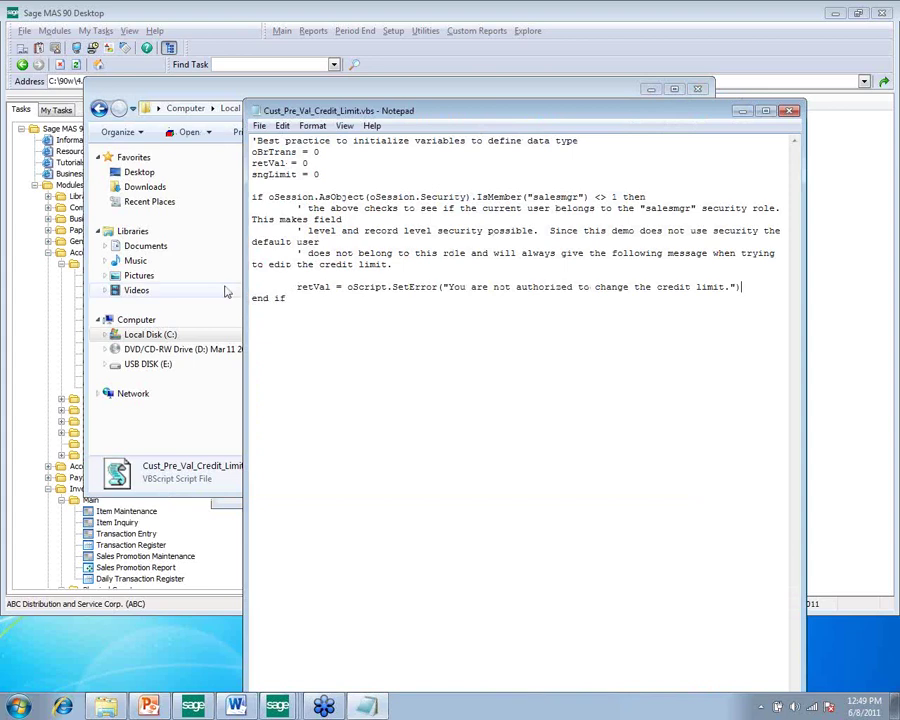
key(alt+f)
key(s)
key(alt+f)
key(x)
Return to Customer Maintenance and test the script again by trying to set the credit limit to 400.00
click(279, 708)
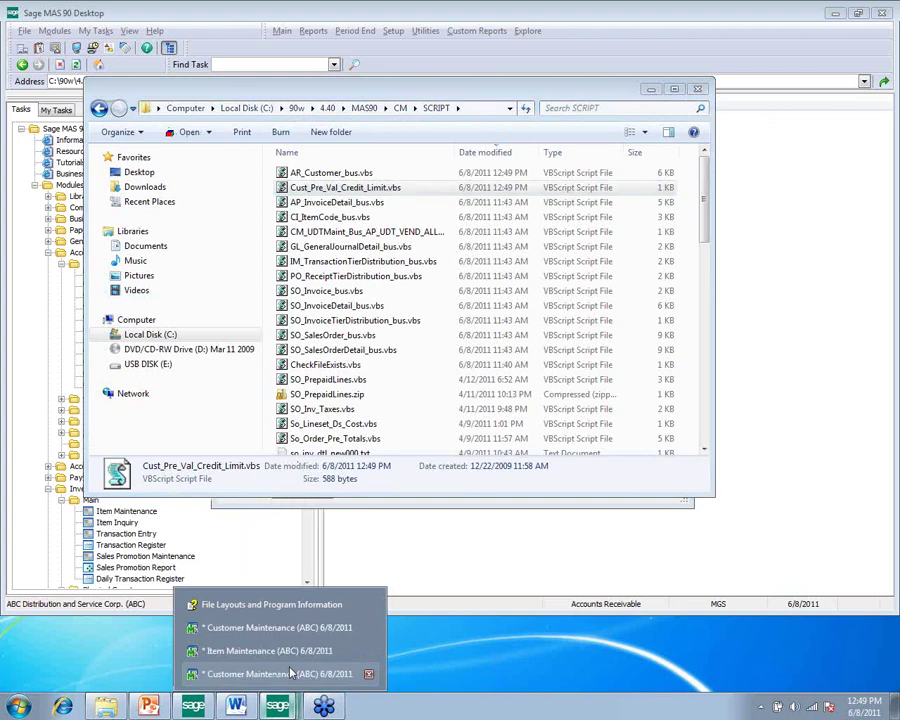
click(278, 630)
click(618, 389)
key(BackSpace)
text(400.00)
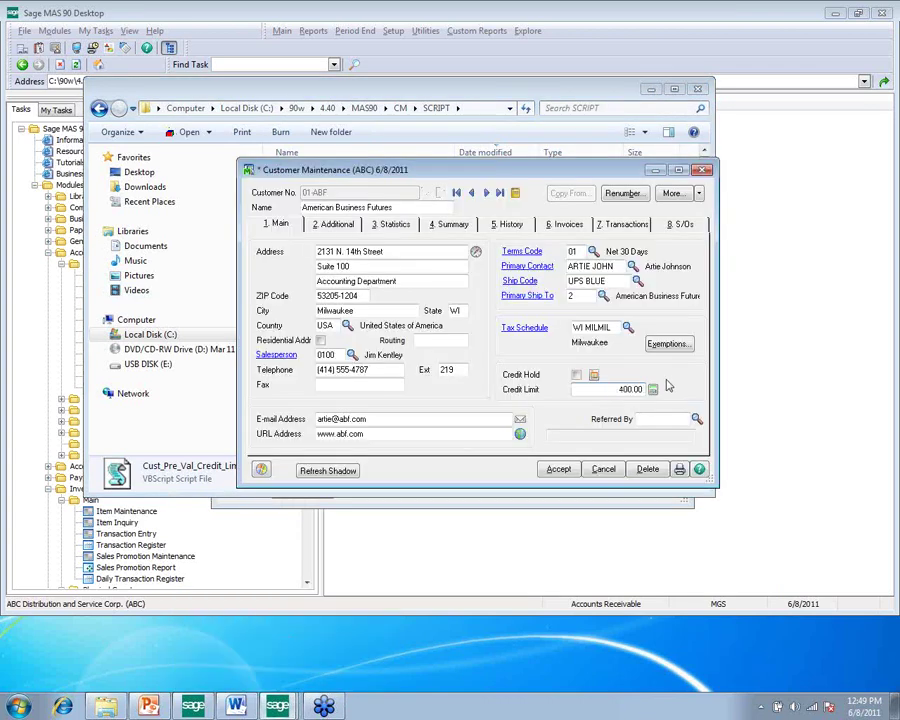
key(Tab)
key(Return)
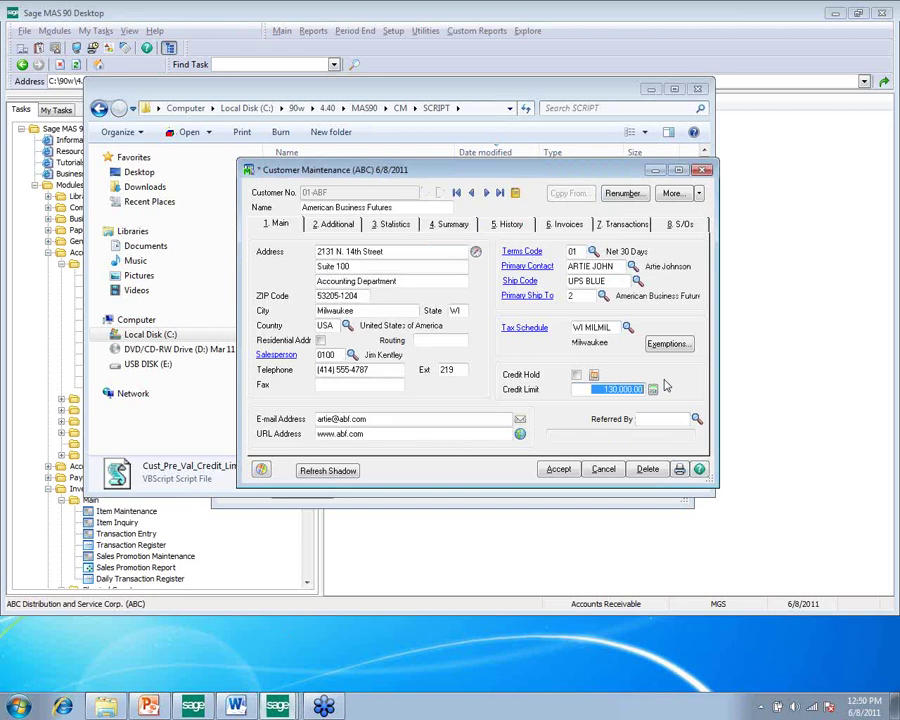
Test the credit limit script by trying to set the credit limit to 400.00 and again to 4,000.00, dismissing the messages
text(400)
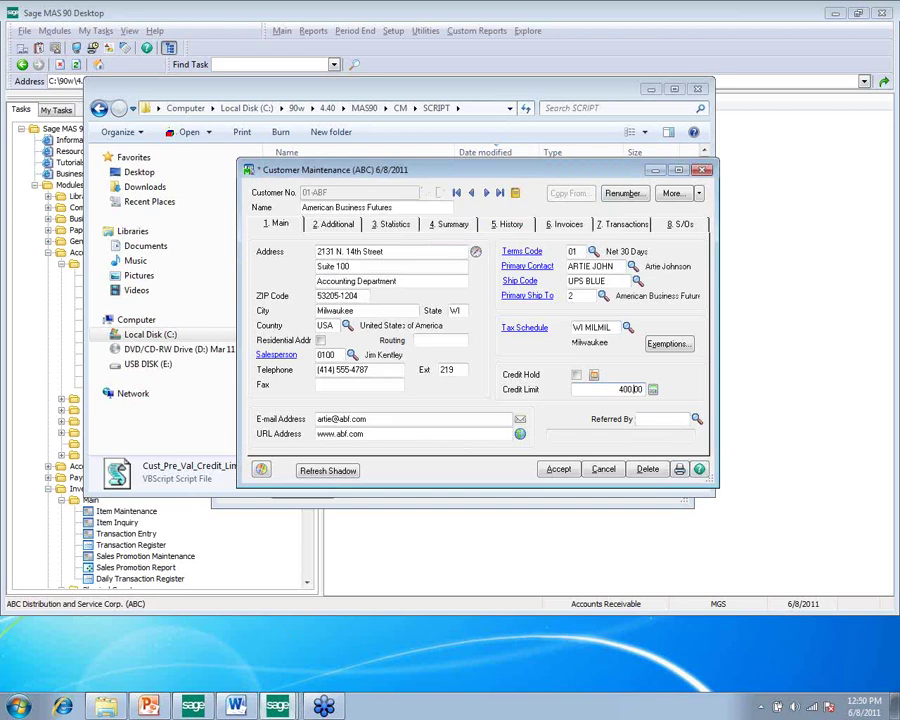
key(Tab)
key(Return)
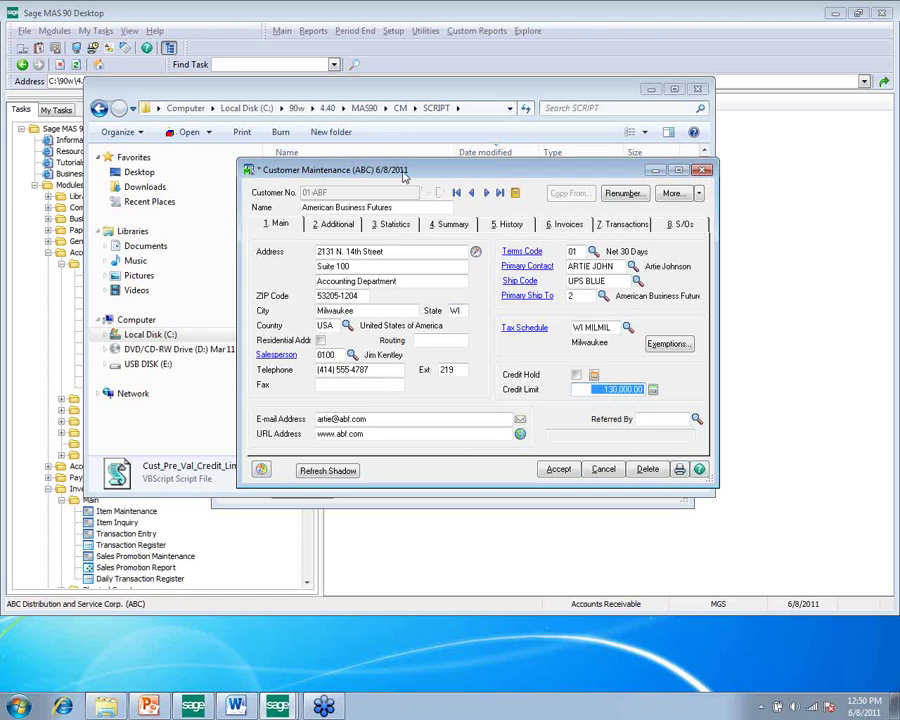
drag(405, 175, 347, 150)
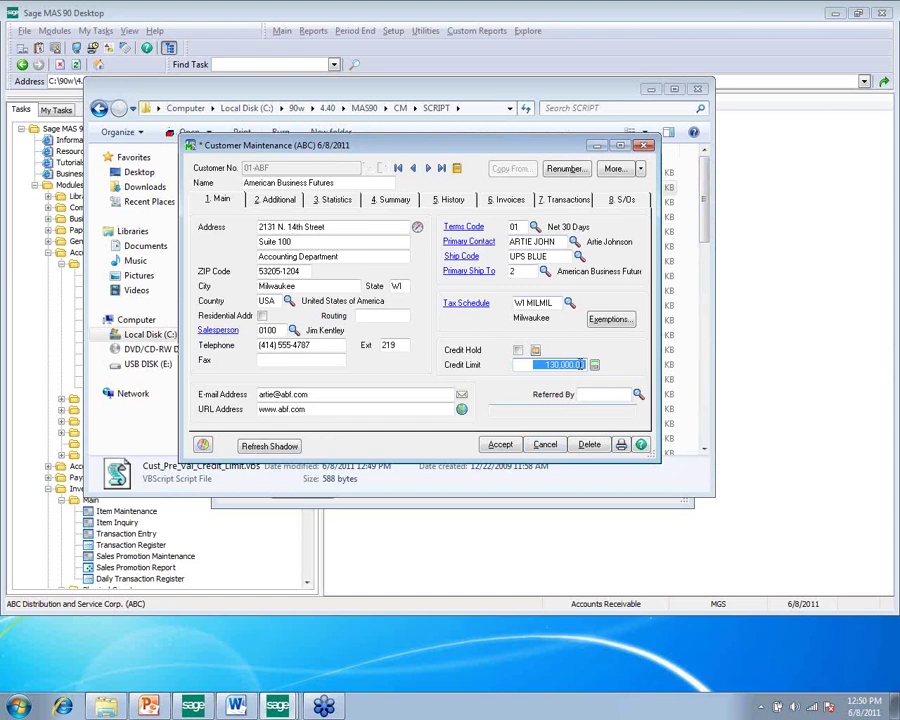
text(4000)
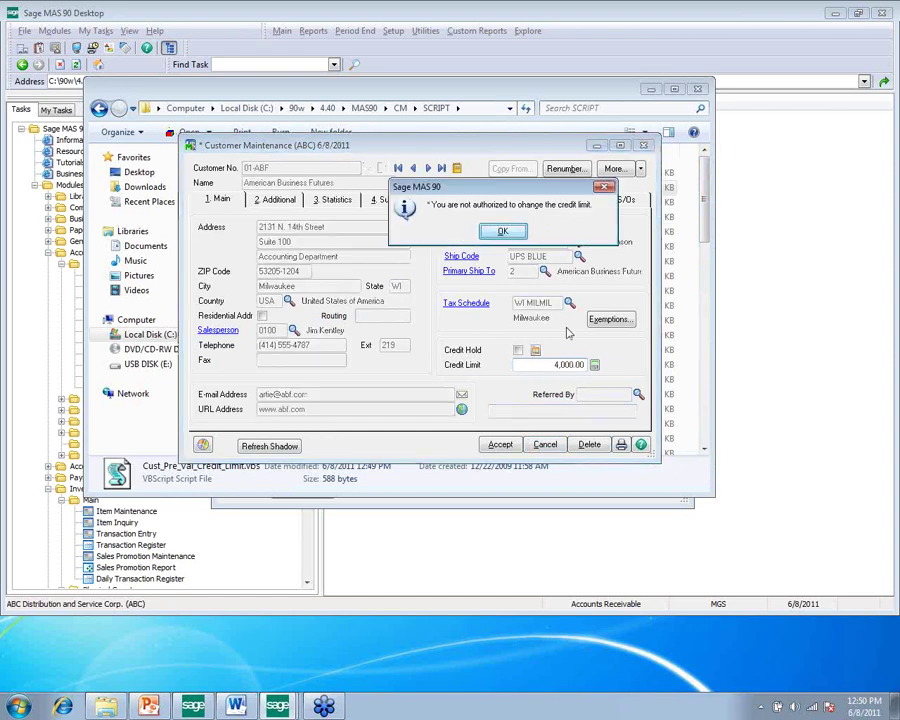
key(Return)
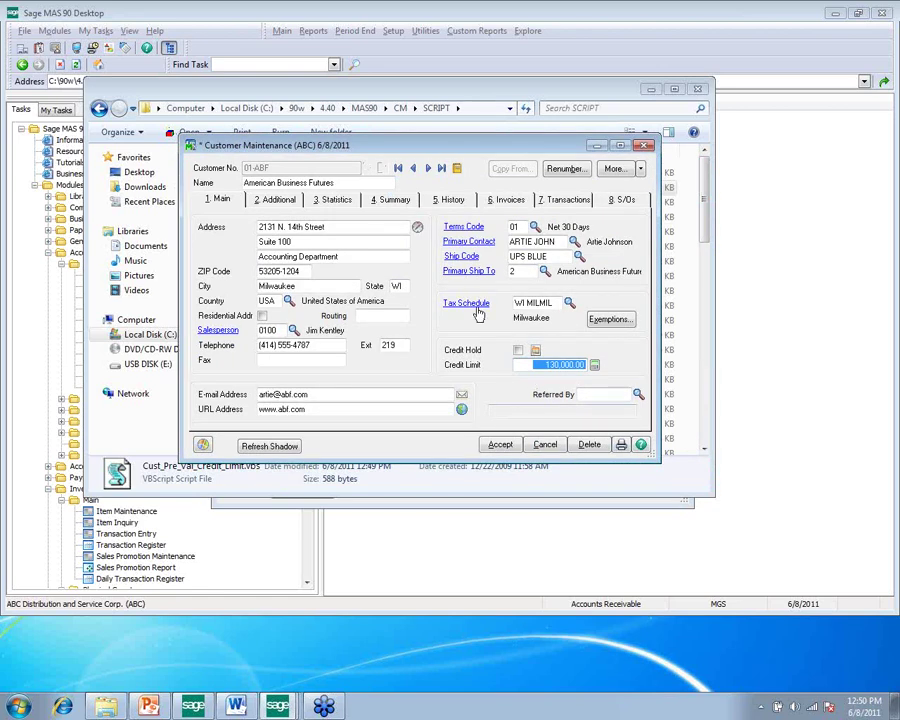
click(535, 351)
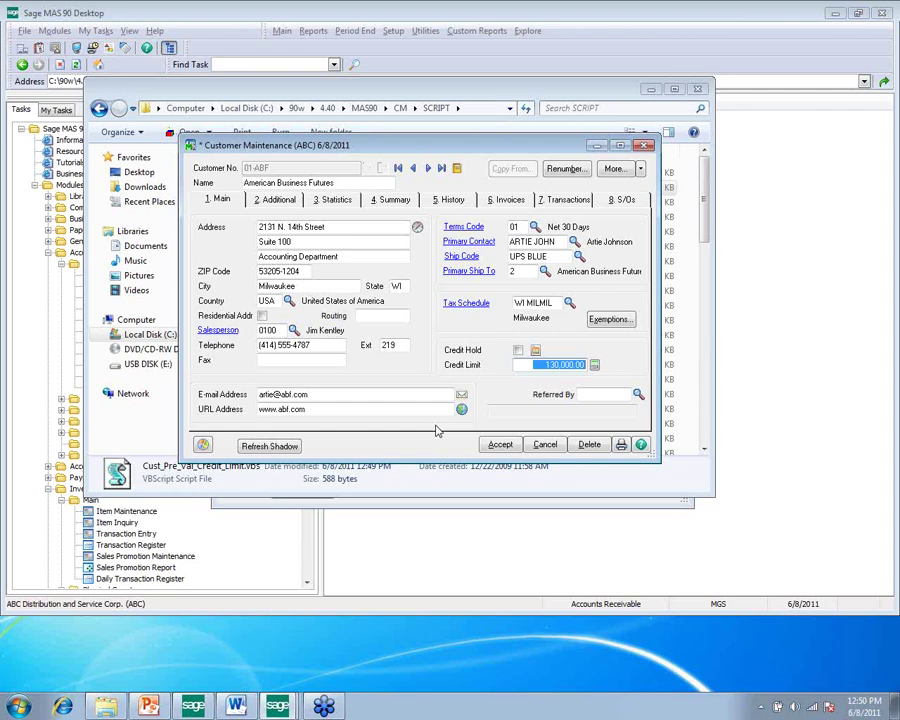
Close Customer Maintenance, reopen it from Accounts Receivable, and load the American Business Futures record, dismissing its memo
click(645, 145)
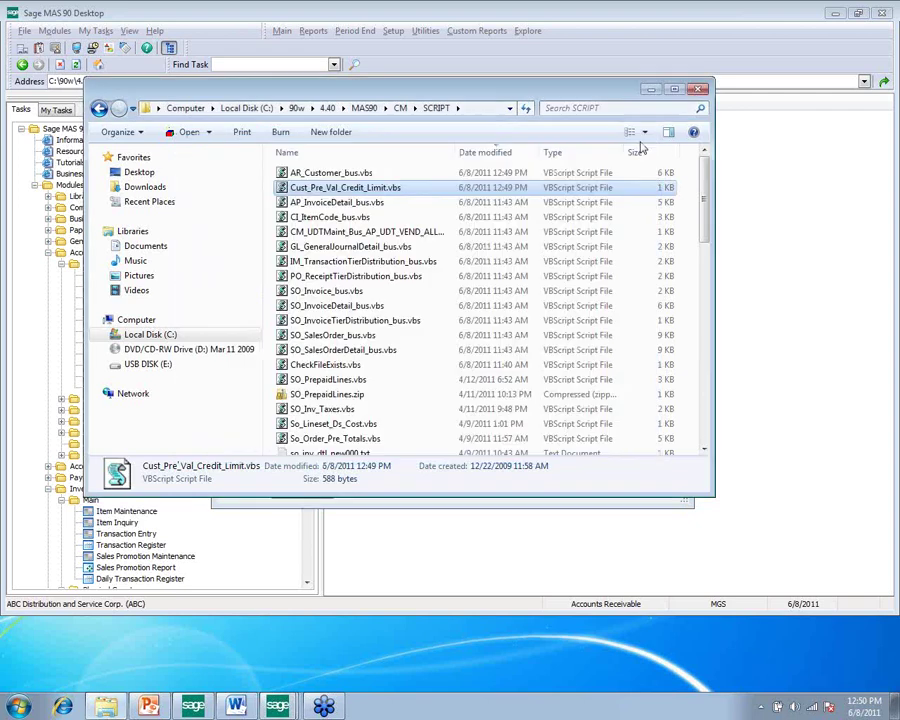
click(261, 538)
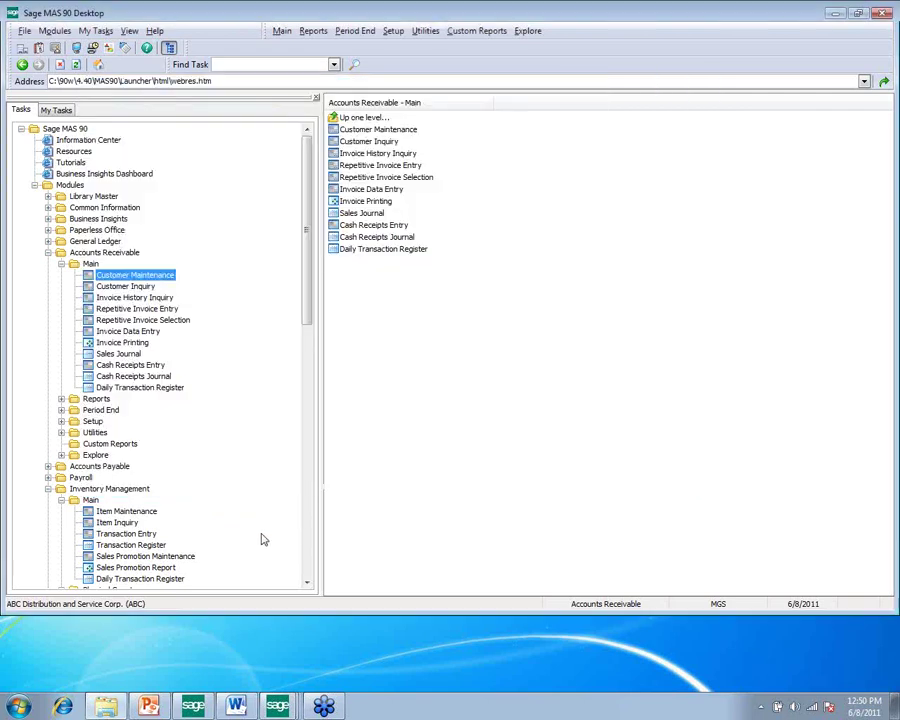
double_click(153, 277)
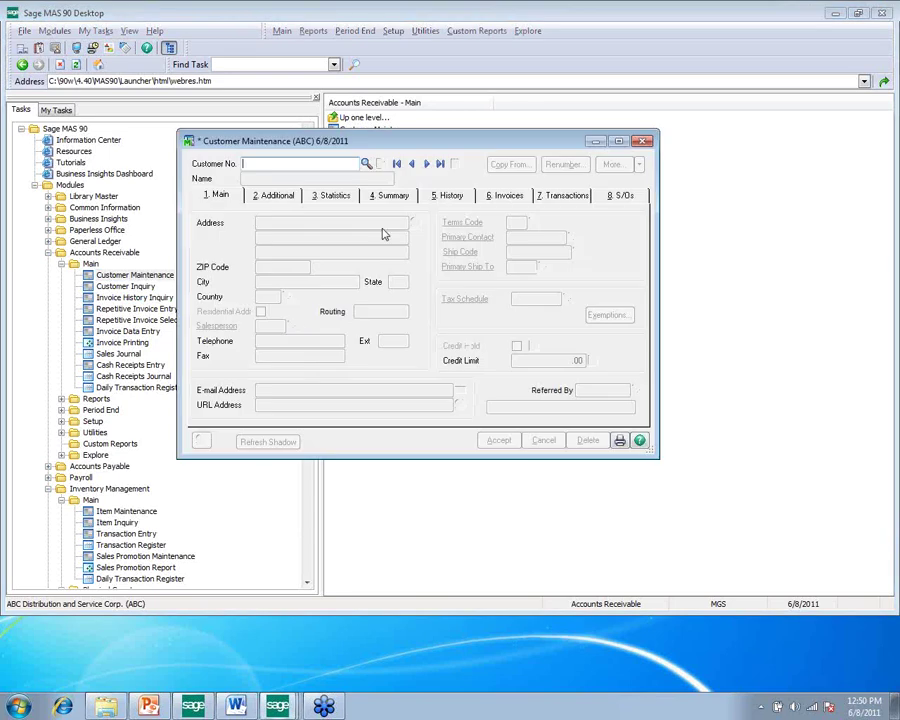
click(425, 163)
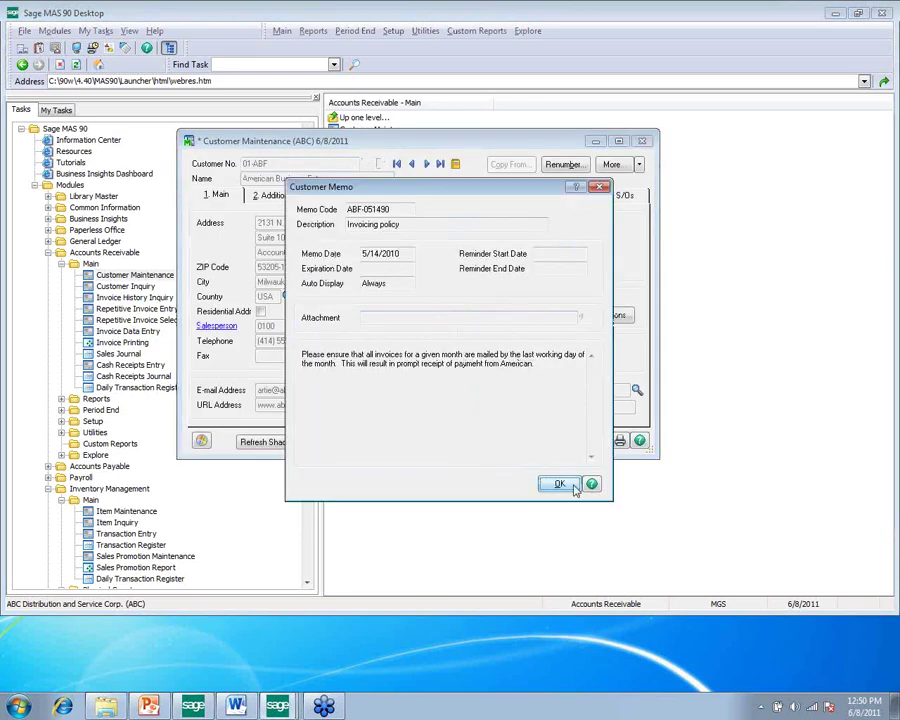
click(554, 480)
Try to set the credit limit to 4,000.00 in the newly opened customer record and dismiss the messages
click(565, 360)
text(4000)
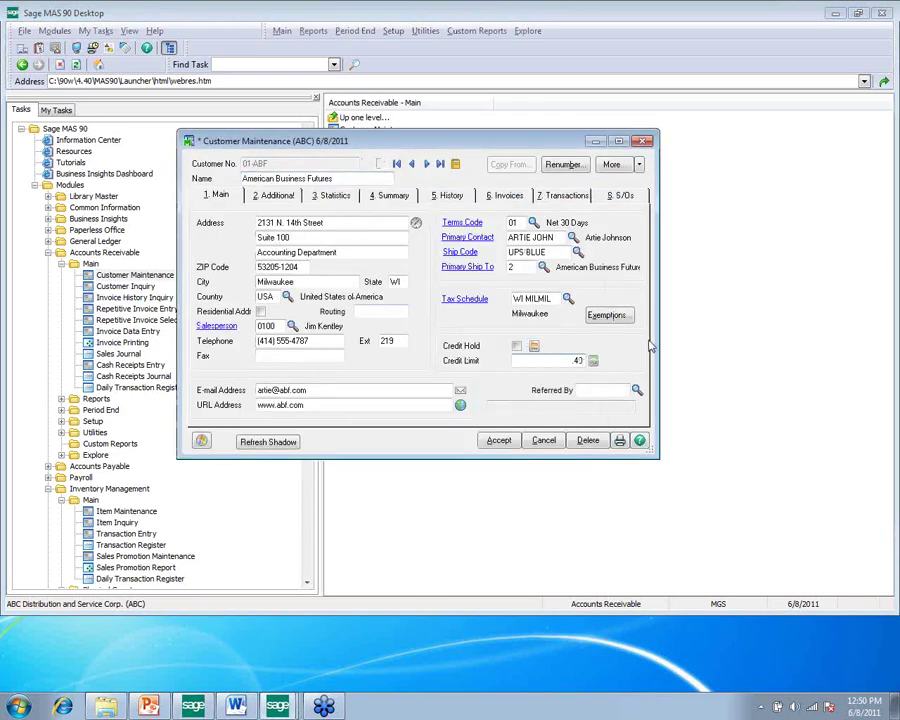
key(Tab)
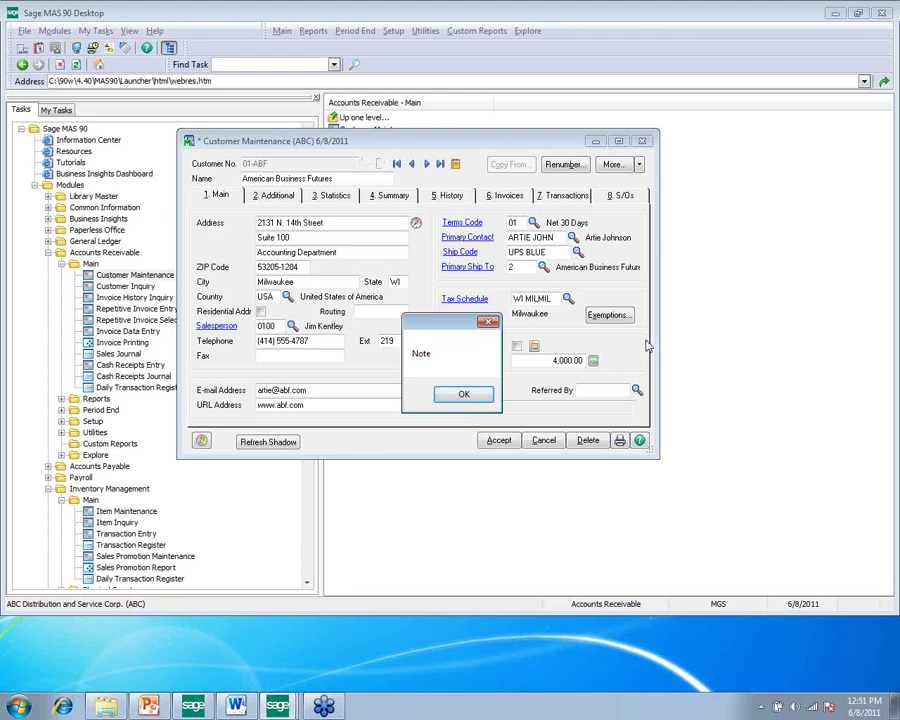
click(489, 323)
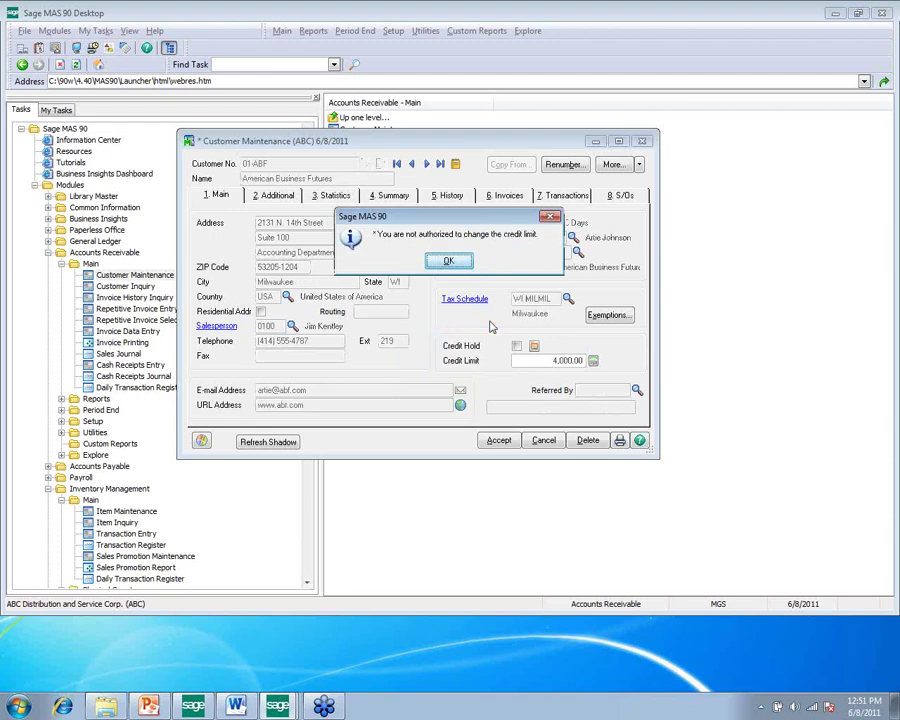
click(452, 262)
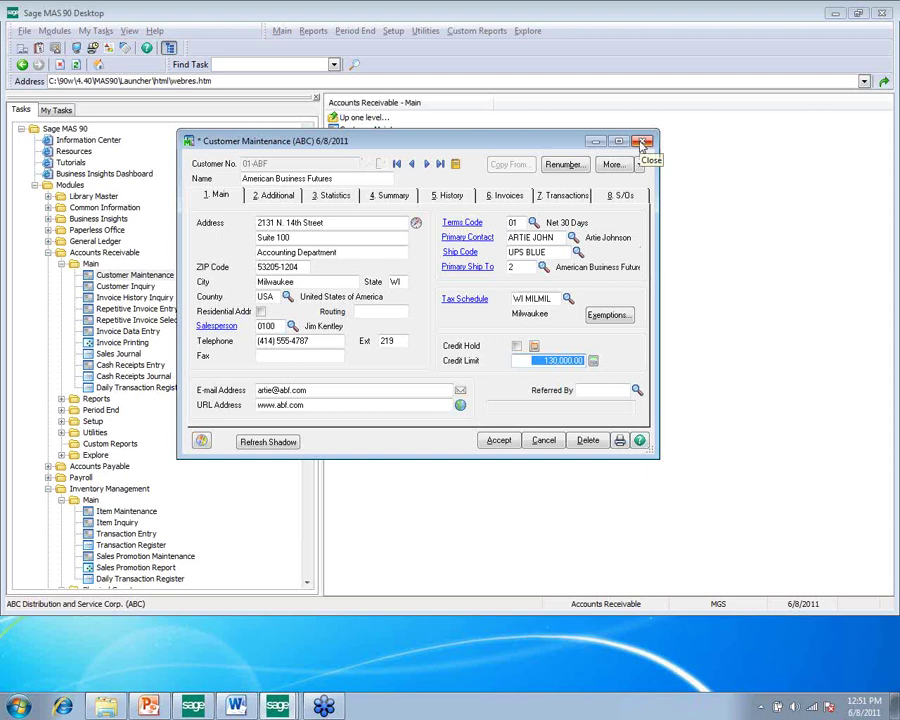
Switch to the SCRIPT folder in Windows Explorer and close the Customer Maintenance window covering it
click(103, 706)
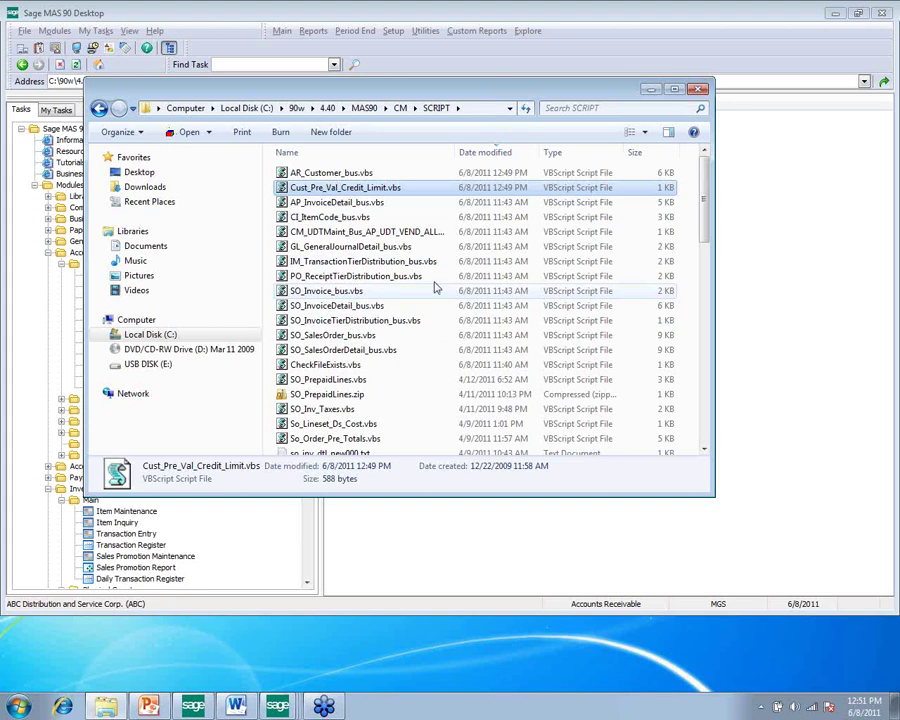
drag(405, 188, 705, 279)
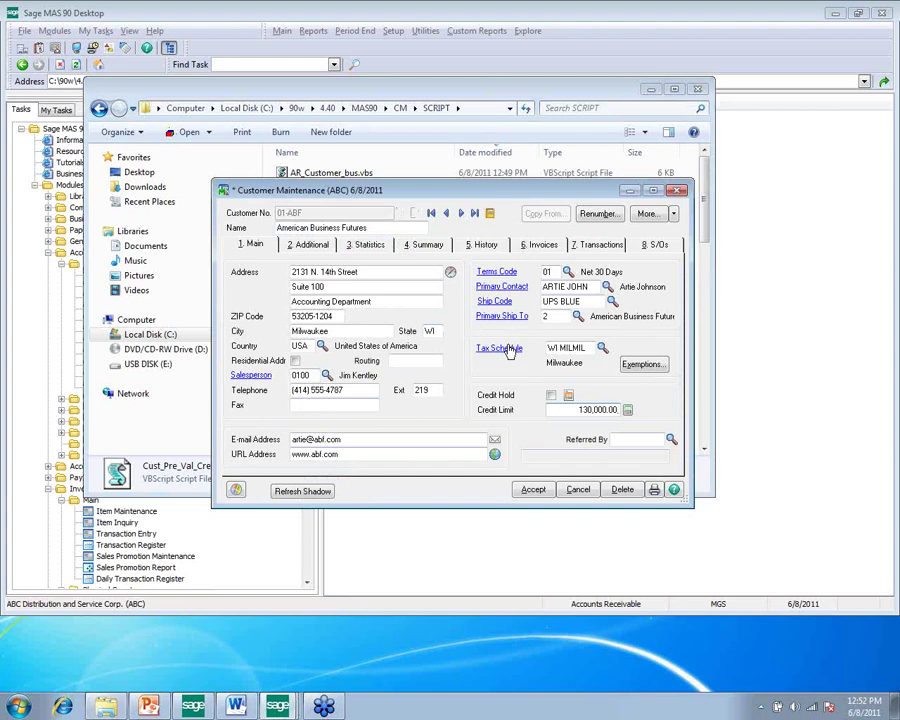
click(680, 191)
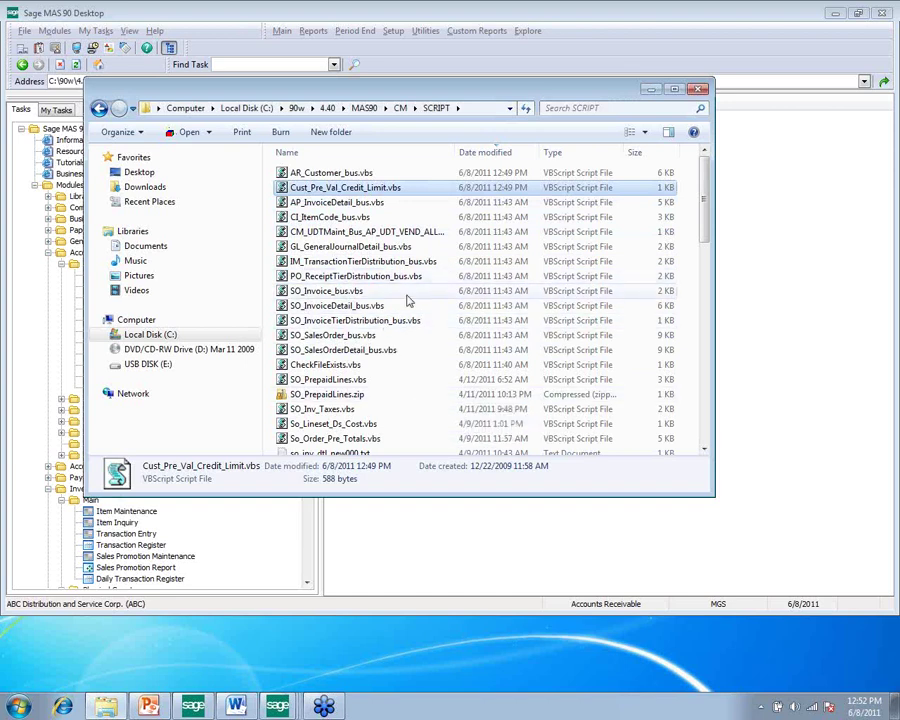
Delete Cust_Pre_Val_Credit_Limit.vbs from the SCRIPT folder, moving it to the Recycle Bin
scroll(407, 290, down, 1)
scroll(408, 291, up, 1)
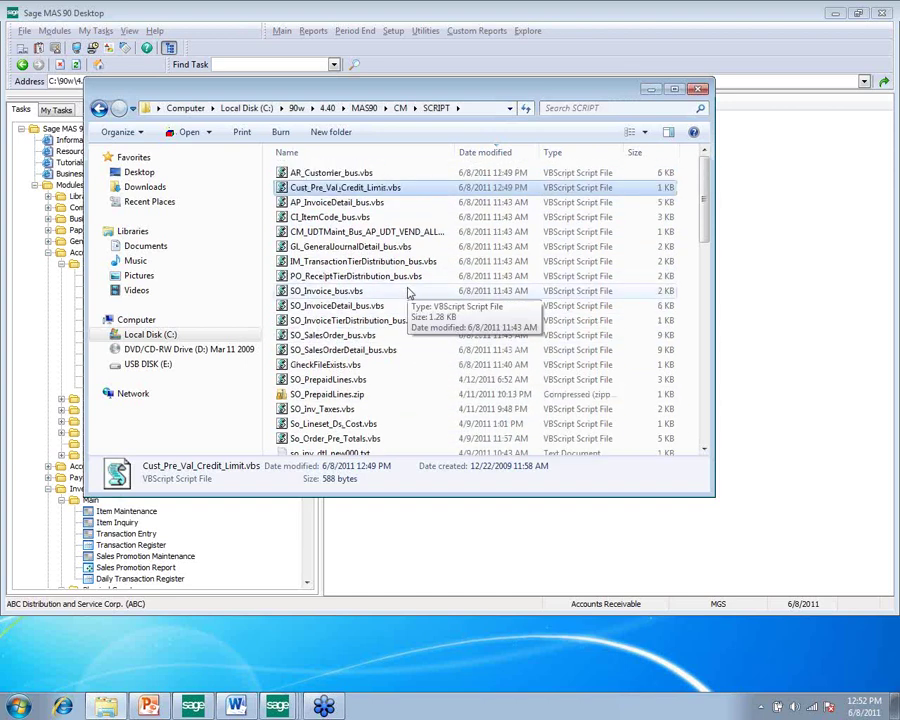
click(400, 188)
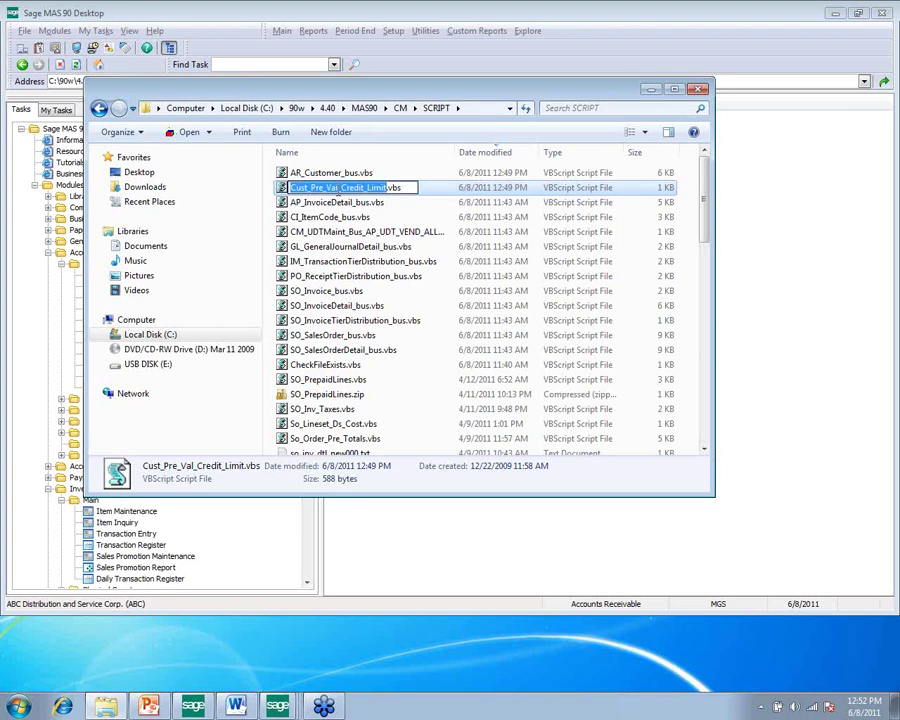
click(298, 188)
key(Return)
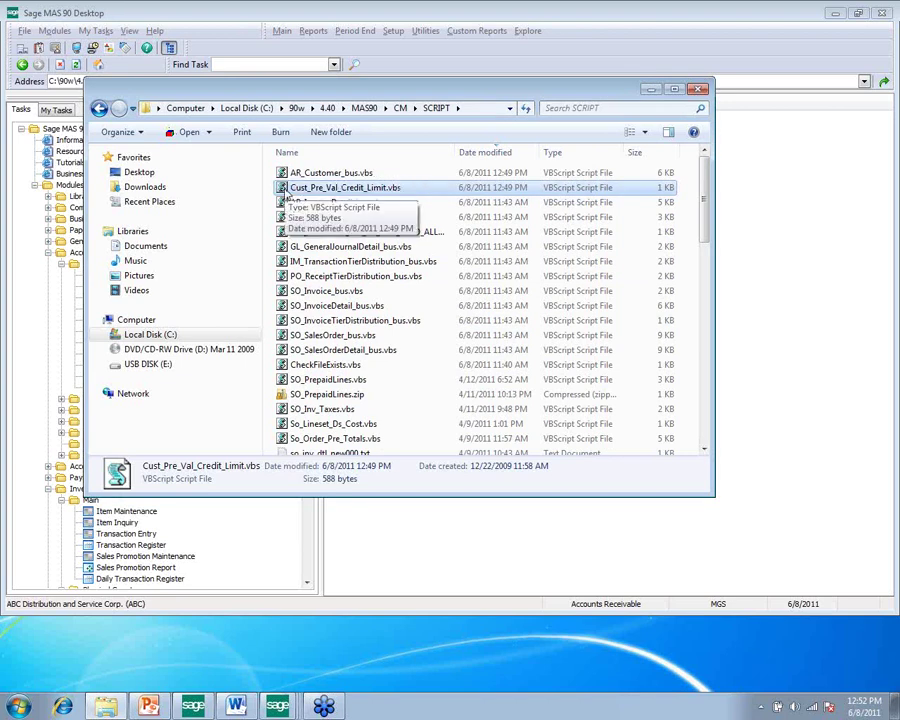
key(Delete)
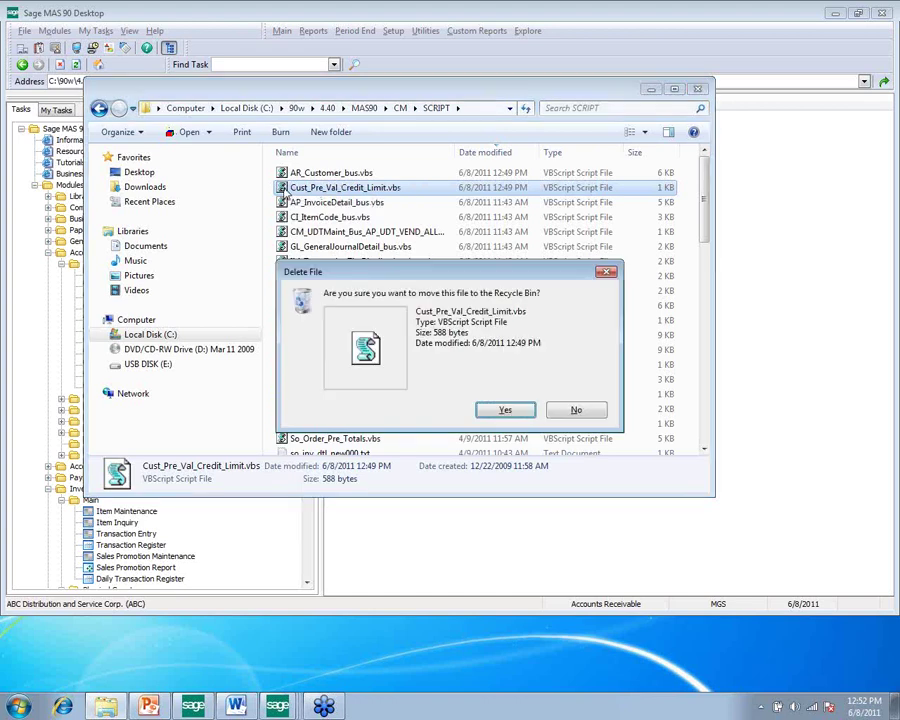
click(505, 413)
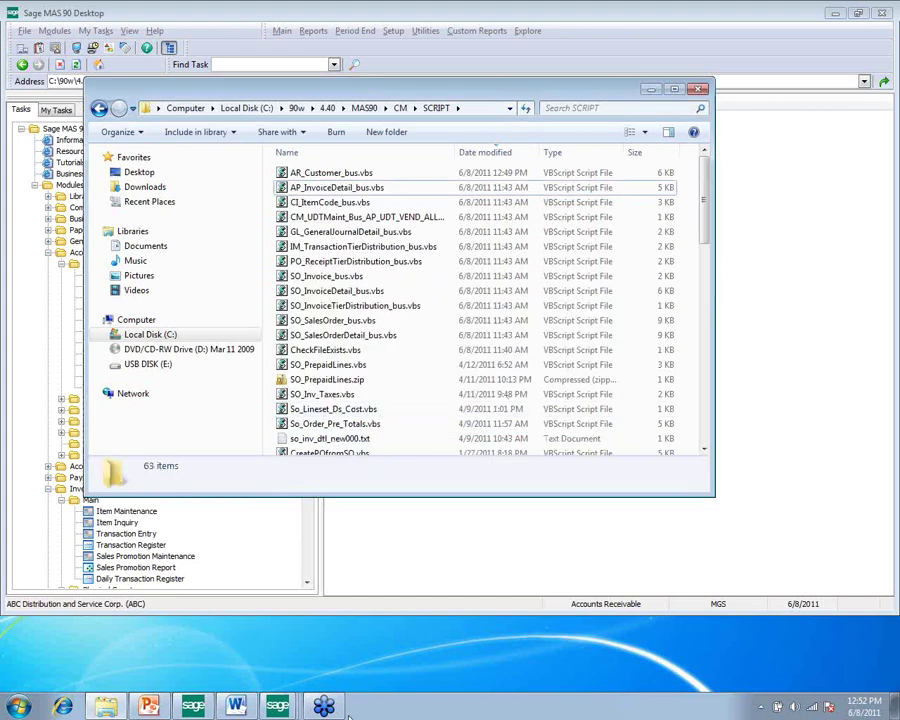
Close the Customer Maintenance window that is still open and reopen Customer Maintenance from Accounts Receivable in Sage MAS 90
mouse_move(285, 708)
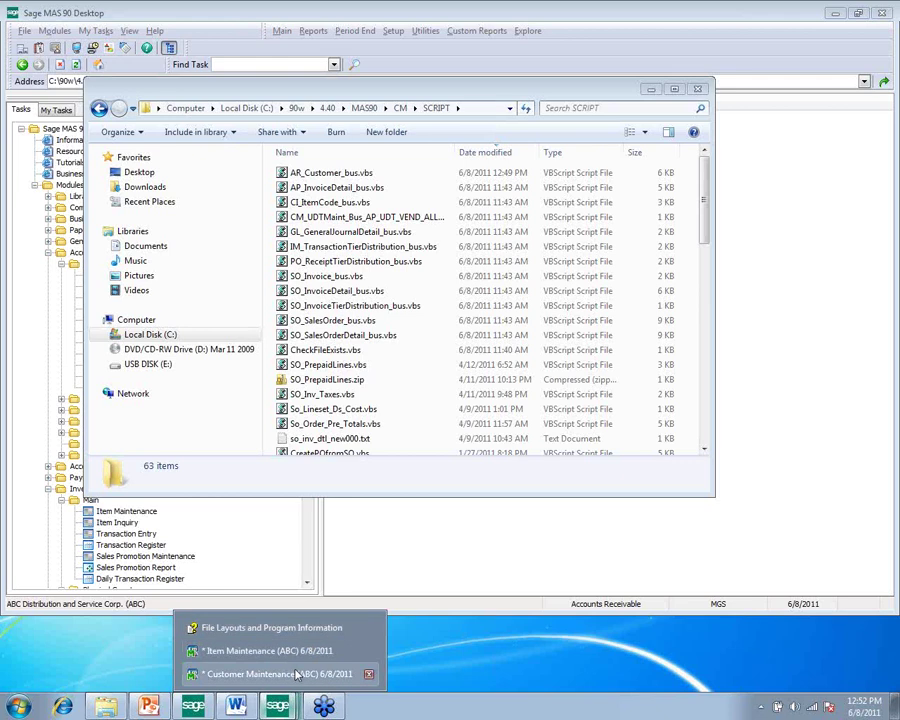
click(290, 671)
click(445, 108)
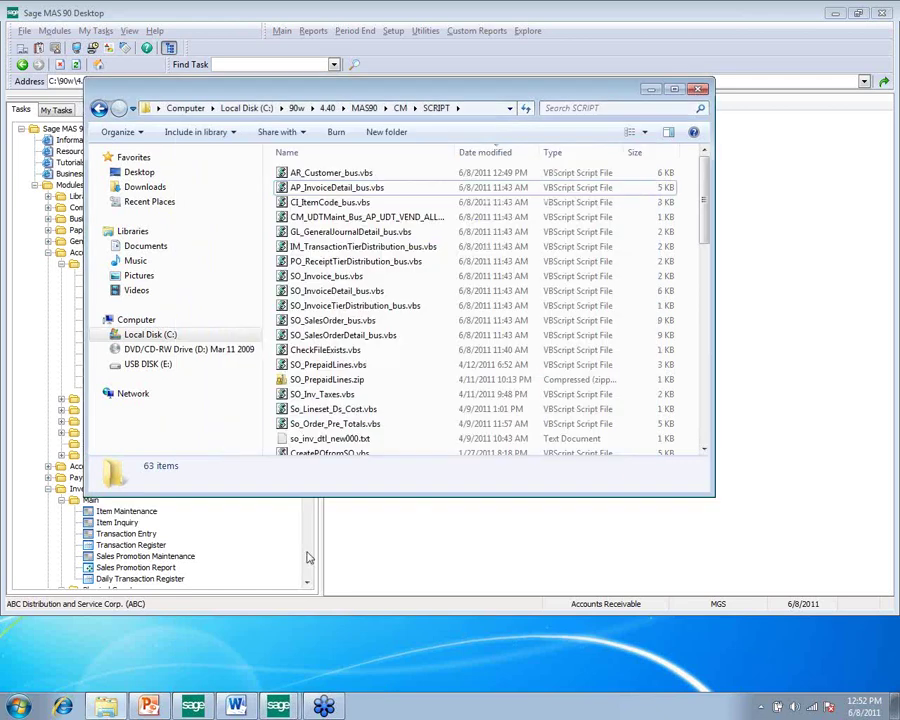
click(200, 707)
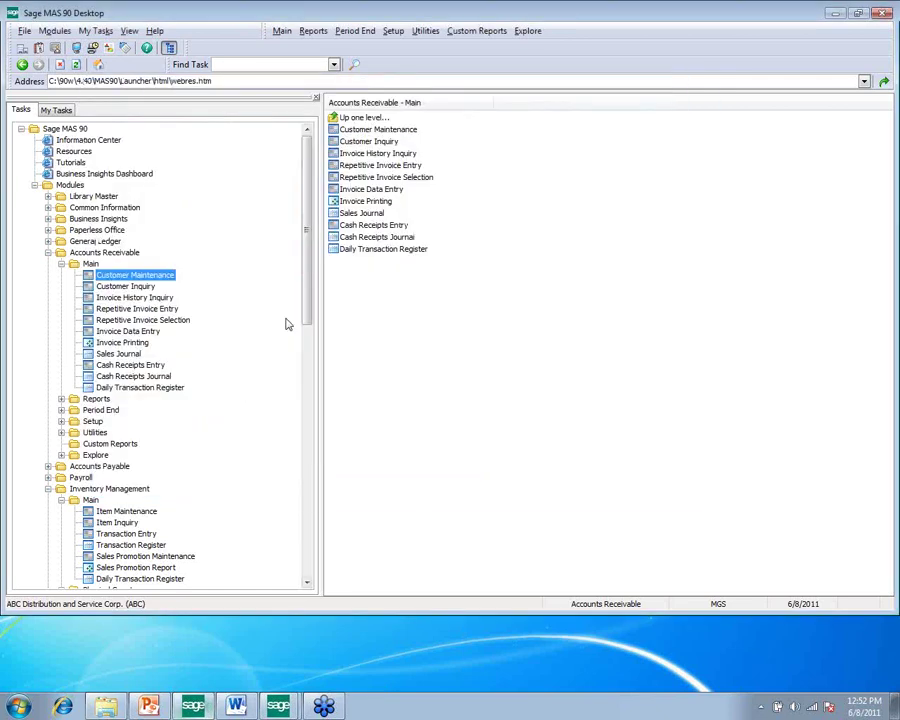
double_click(138, 276)
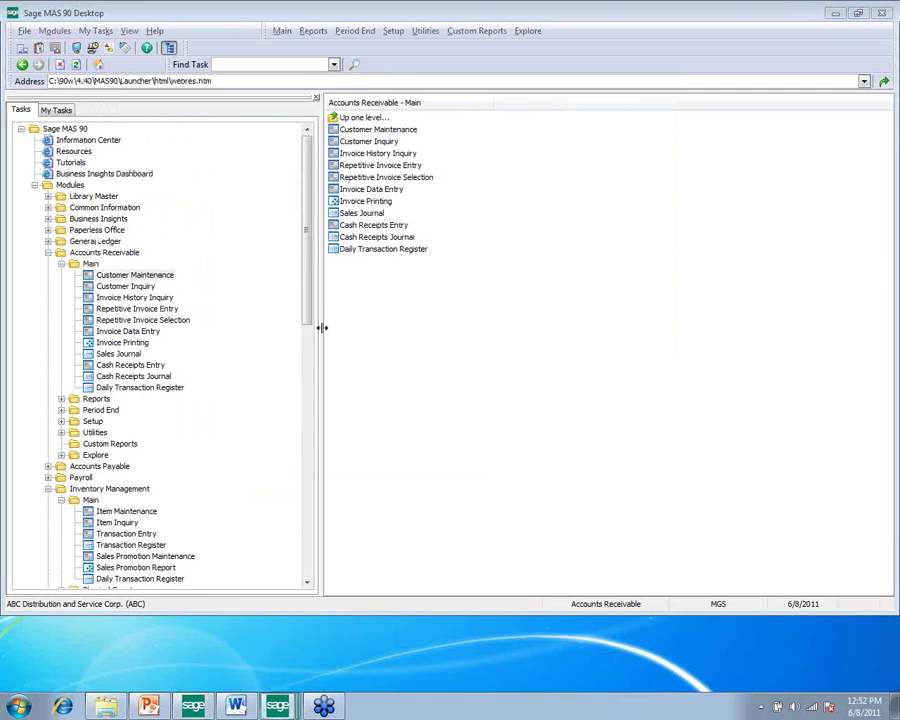
Test whether the compiled script still runs by trying to set American Business Futures' credit limit to 40.00, and close Customer Maintenance
click(427, 164)
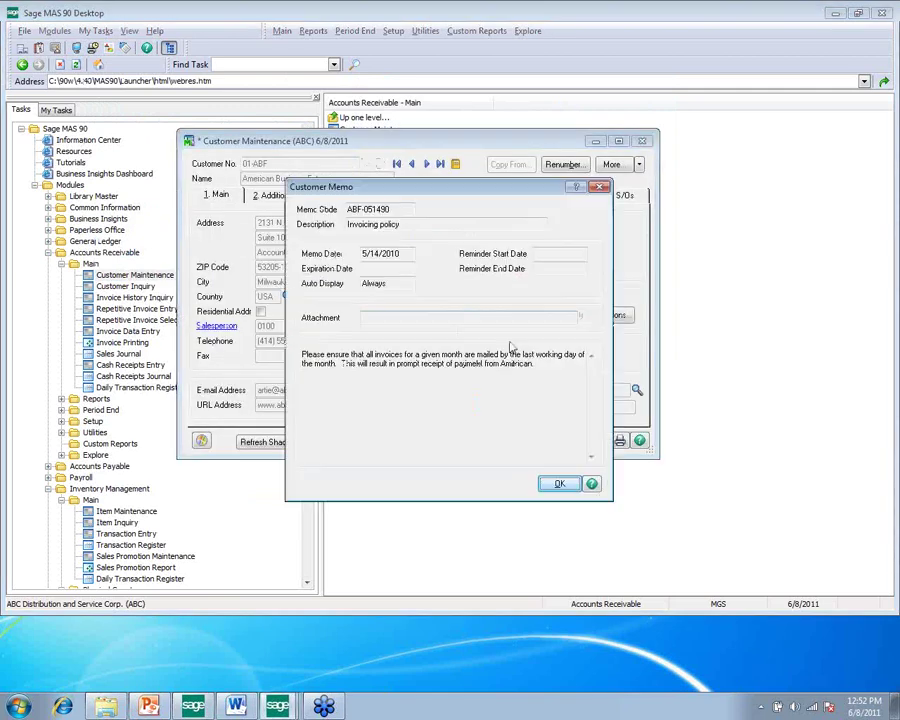
click(546, 486)
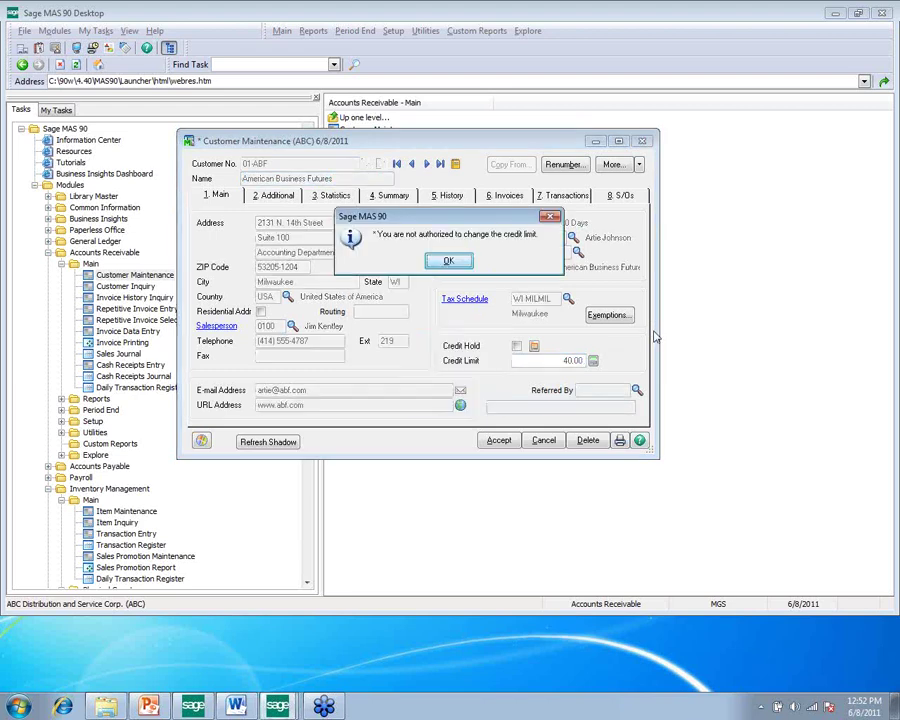
key(Return)
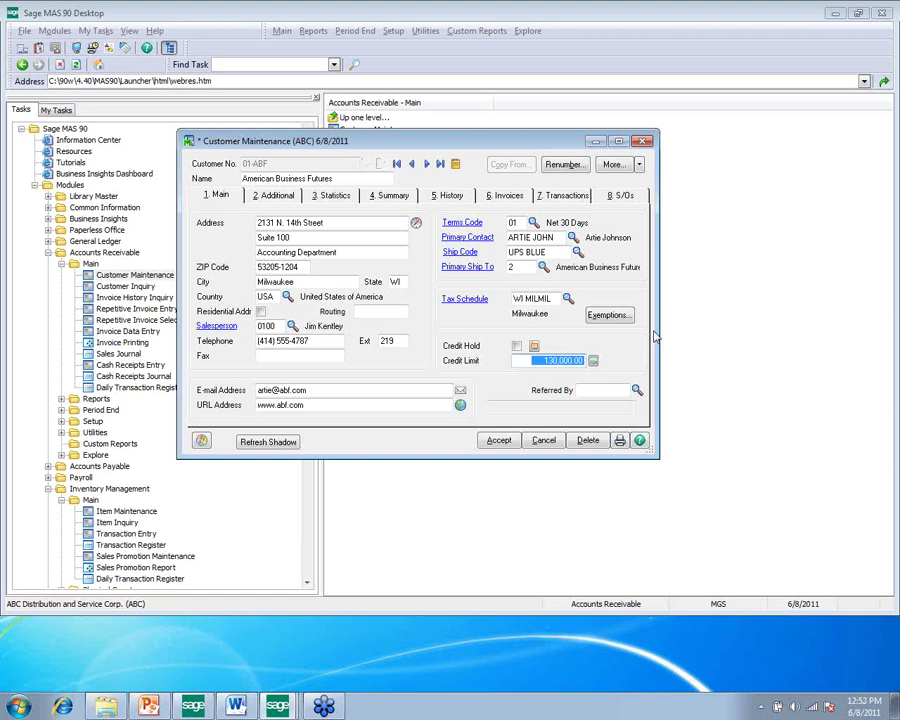
key(alt+a)
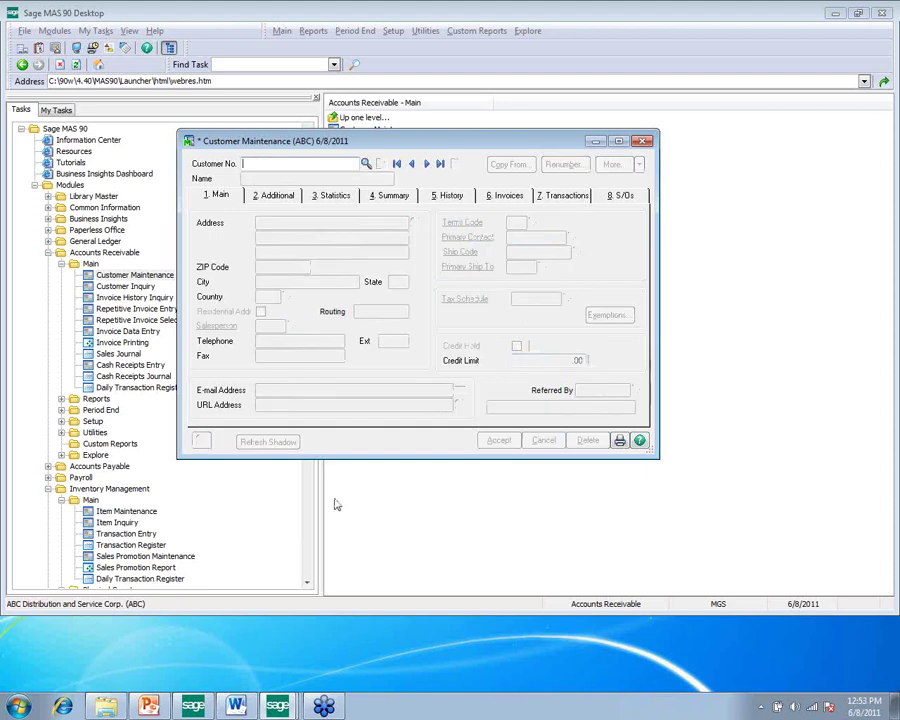
key(alt+F4)
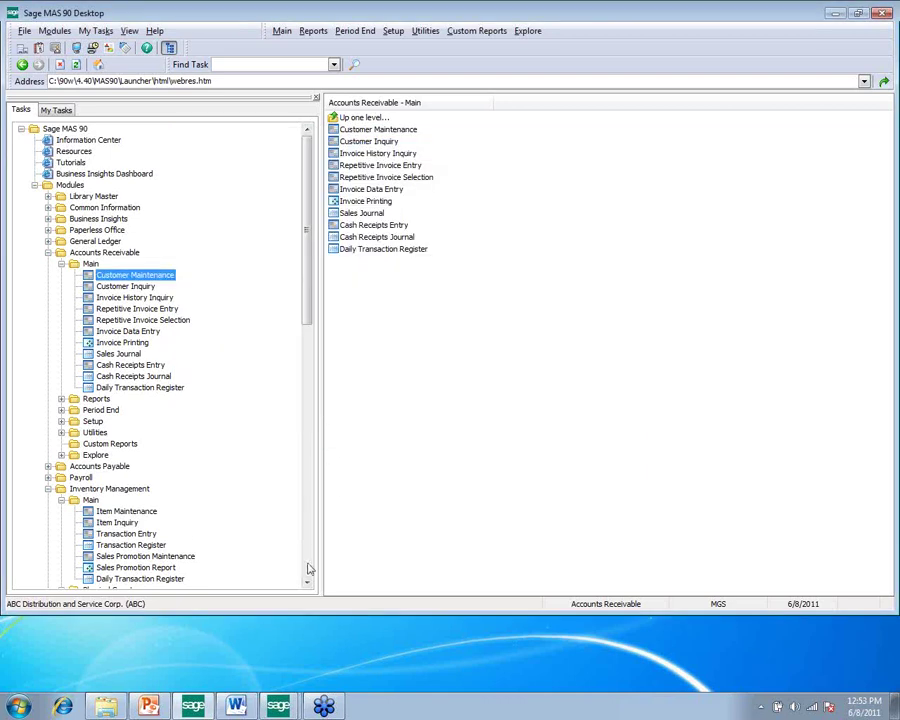
Open User-Defined Script Maintenance in Custom Office, examine the list of script IDs, and close it
scroll(307, 568, down, 15)
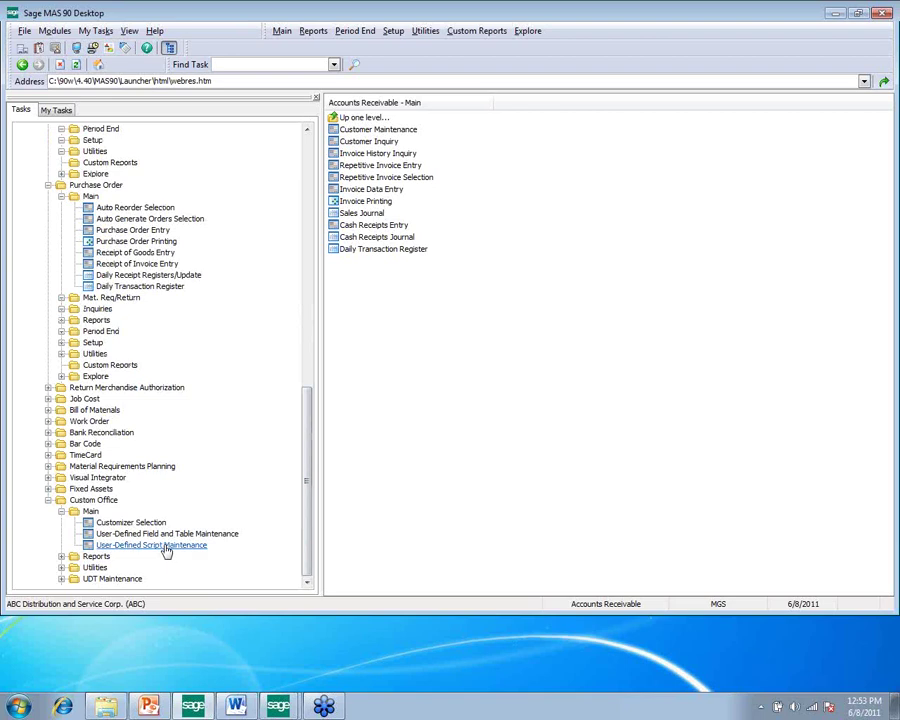
click(166, 546)
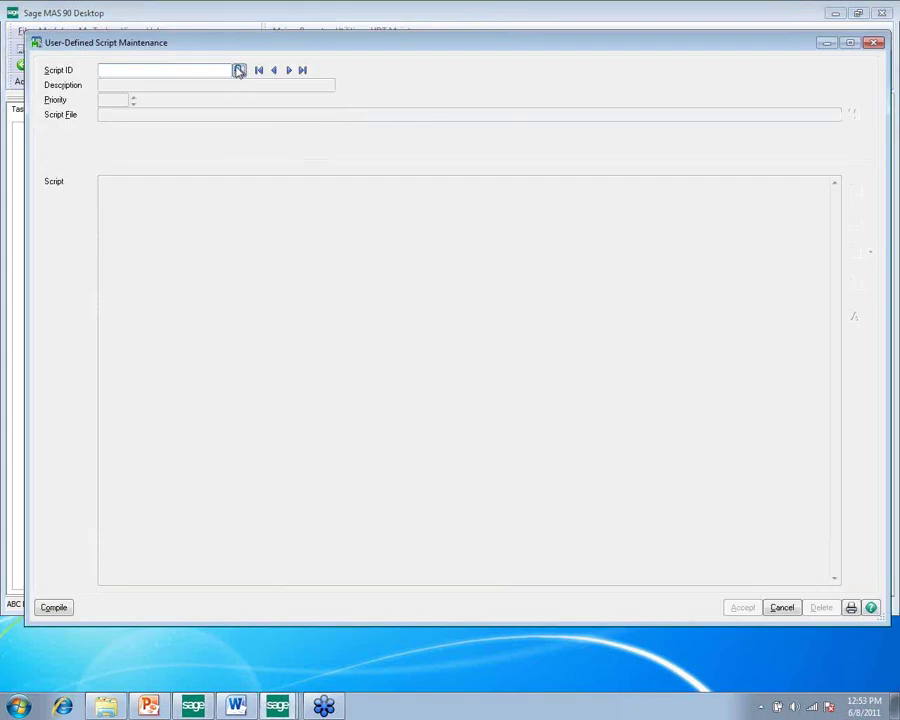
click(238, 69)
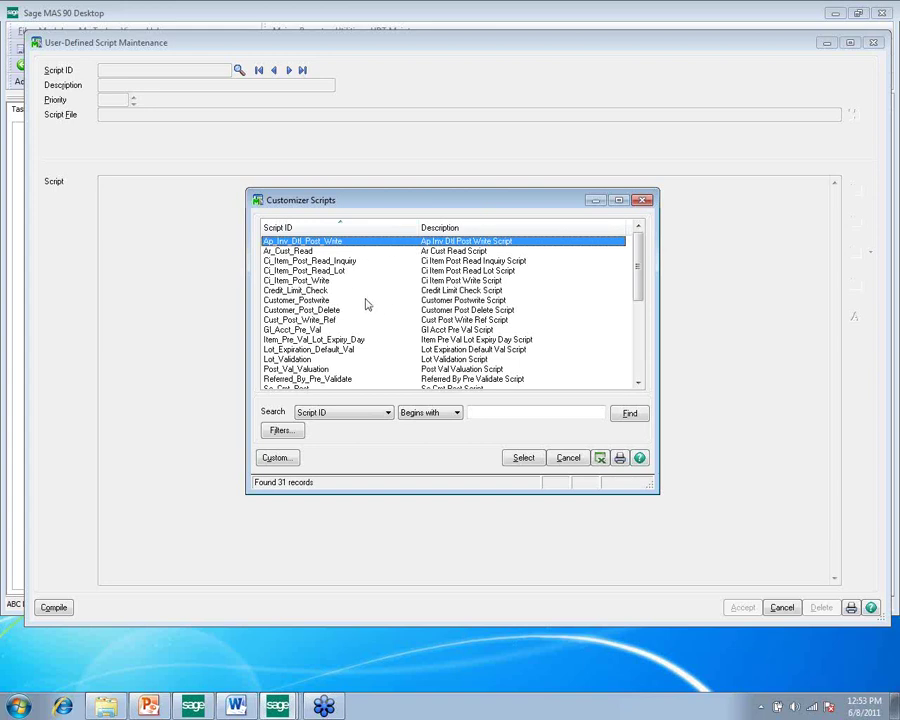
click(568, 457)
click(870, 43)
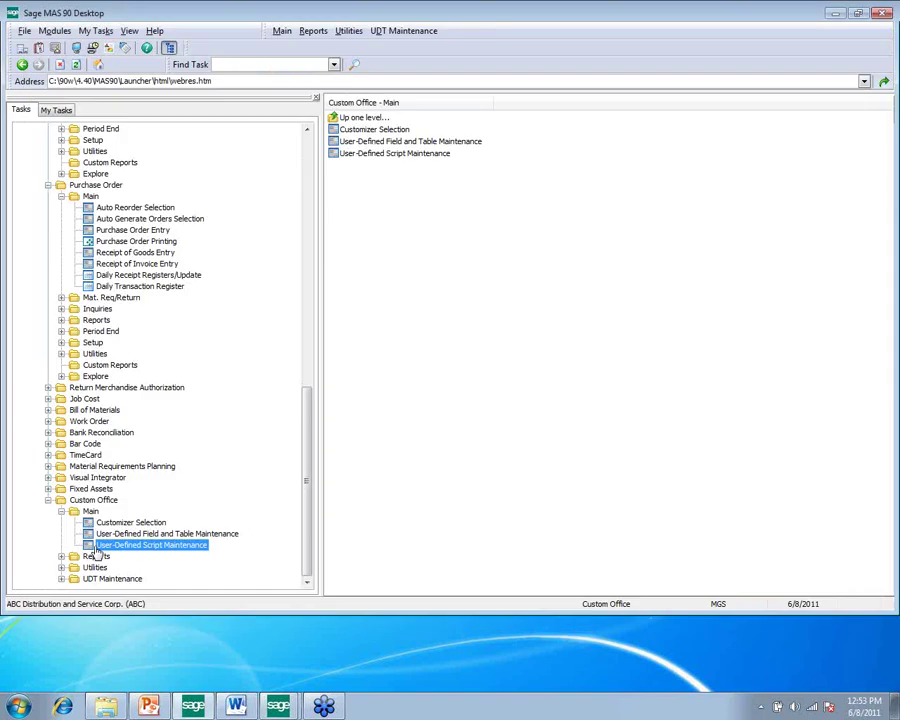
Open AR Customer Master's user-defined scripts, examine the Credit_Limit_Check script's file path and empty source, and close the open maintenance windows
click(145, 534)
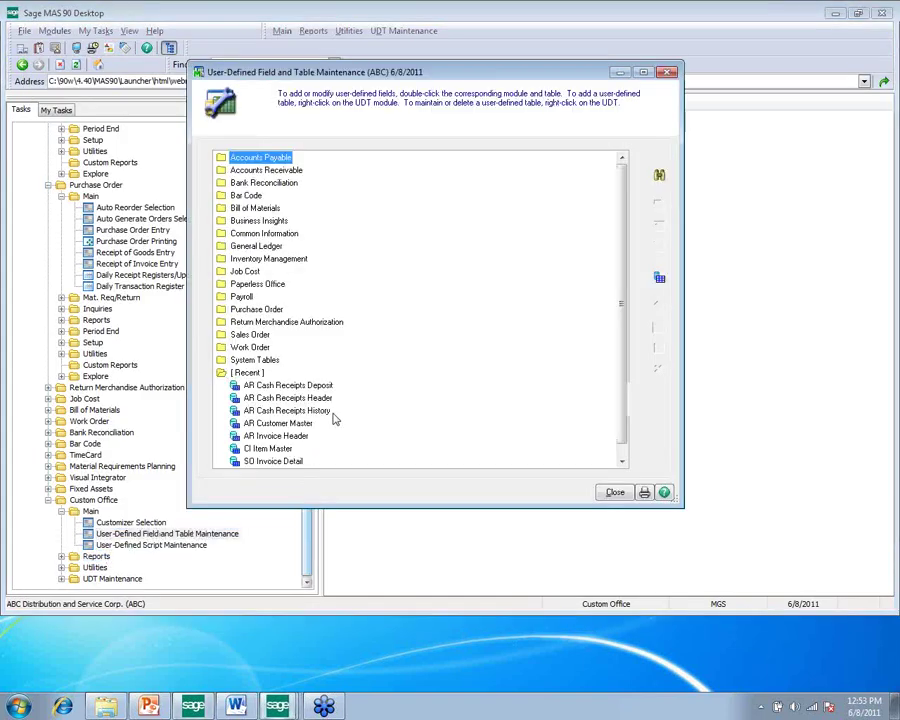
click(278, 423)
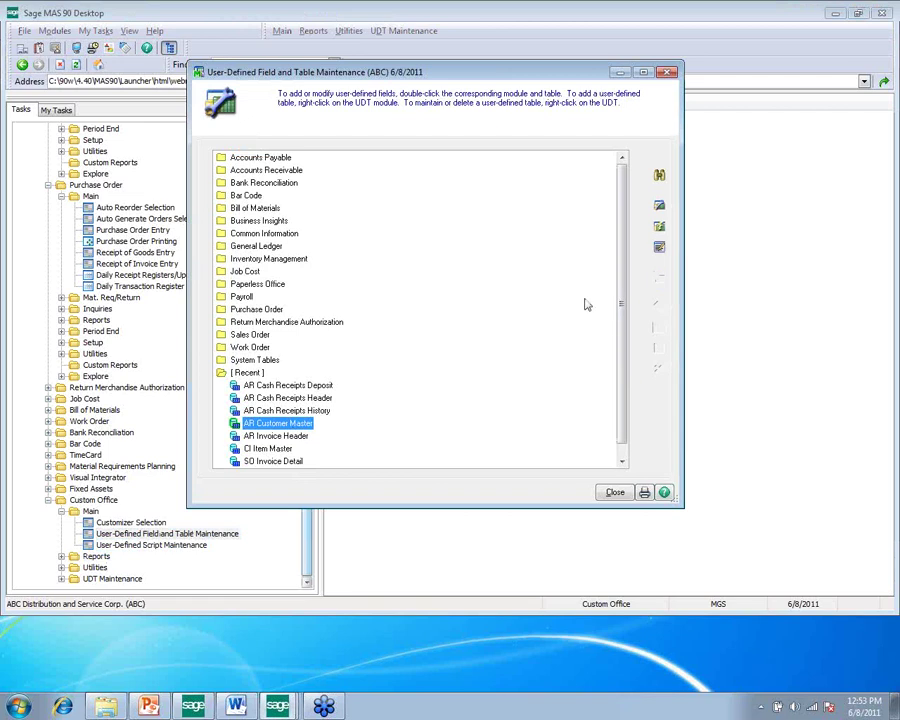
click(659, 246)
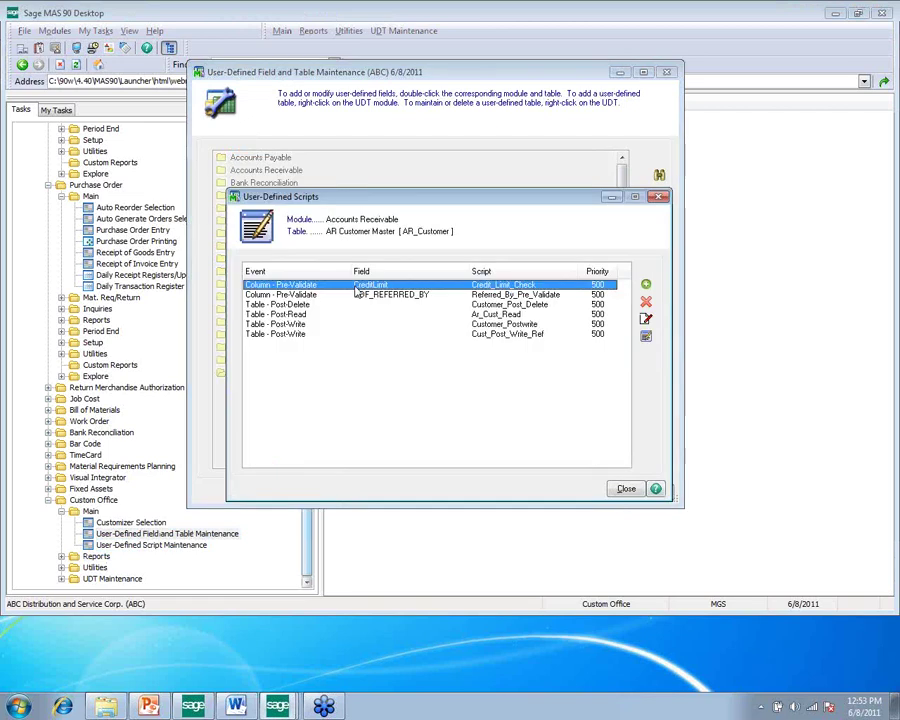
click(646, 318)
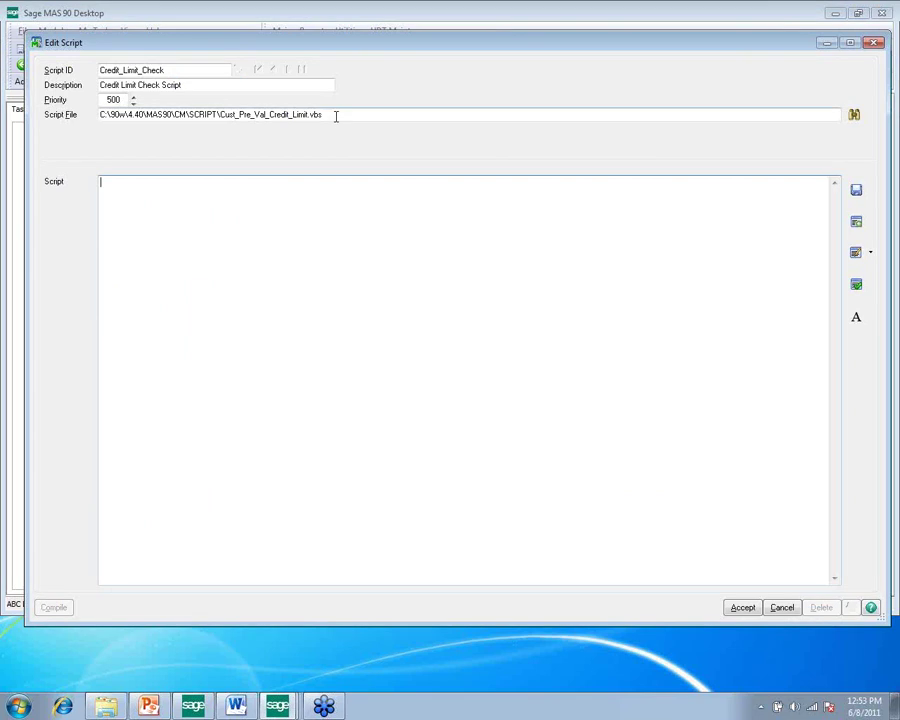
drag(335, 116, 91, 120)
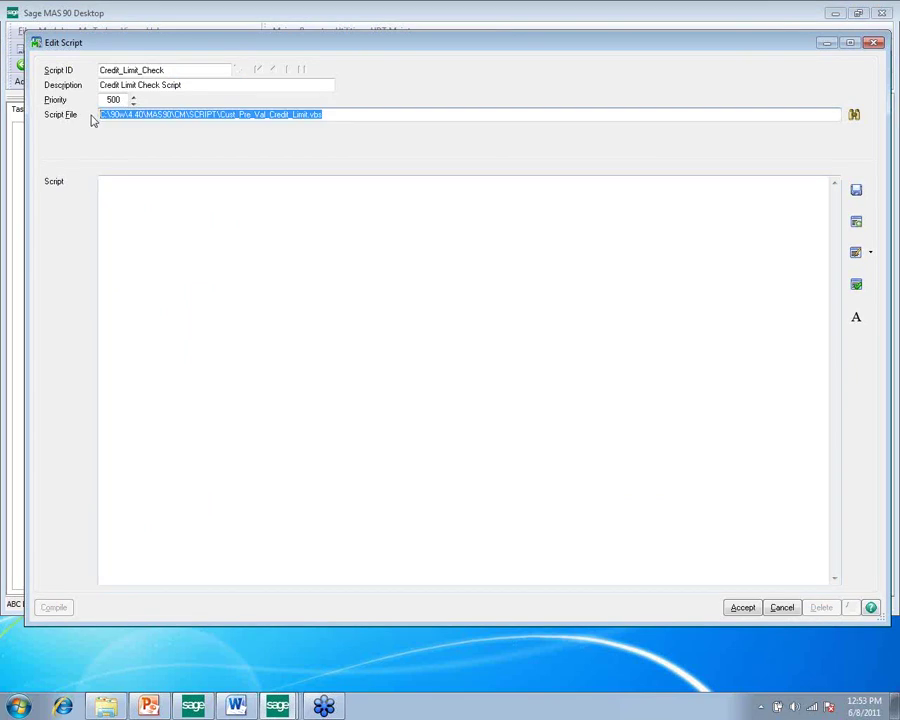
click(380, 111)
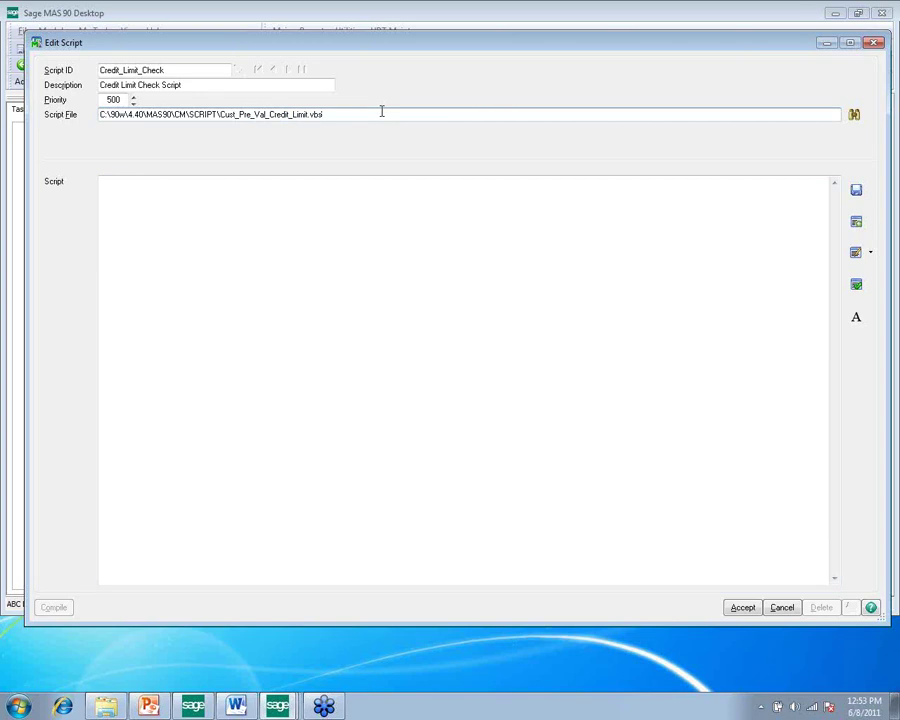
click(874, 44)
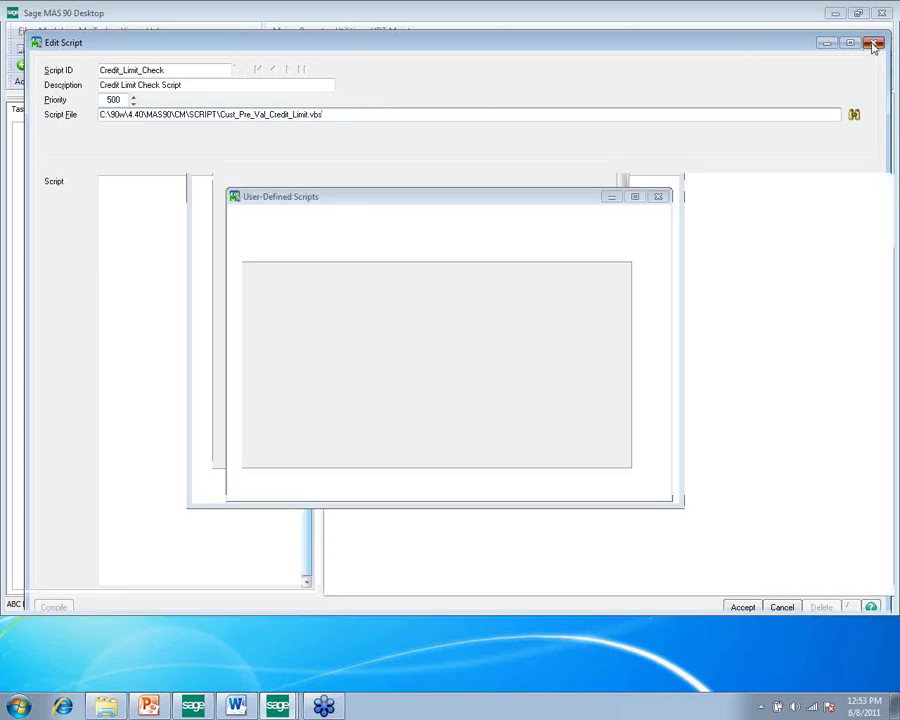
click(627, 487)
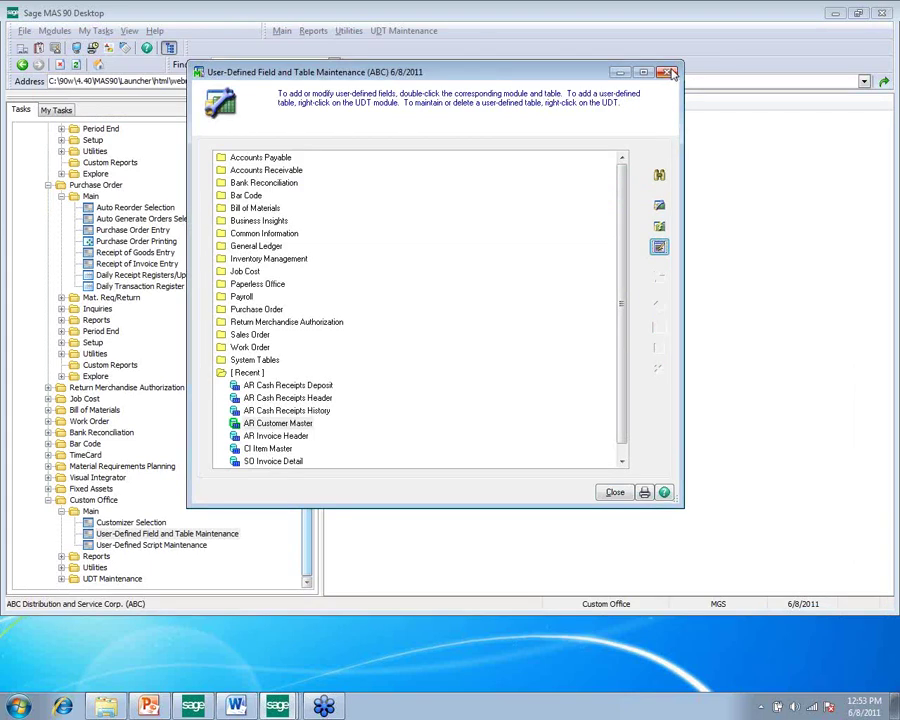
click(667, 73)
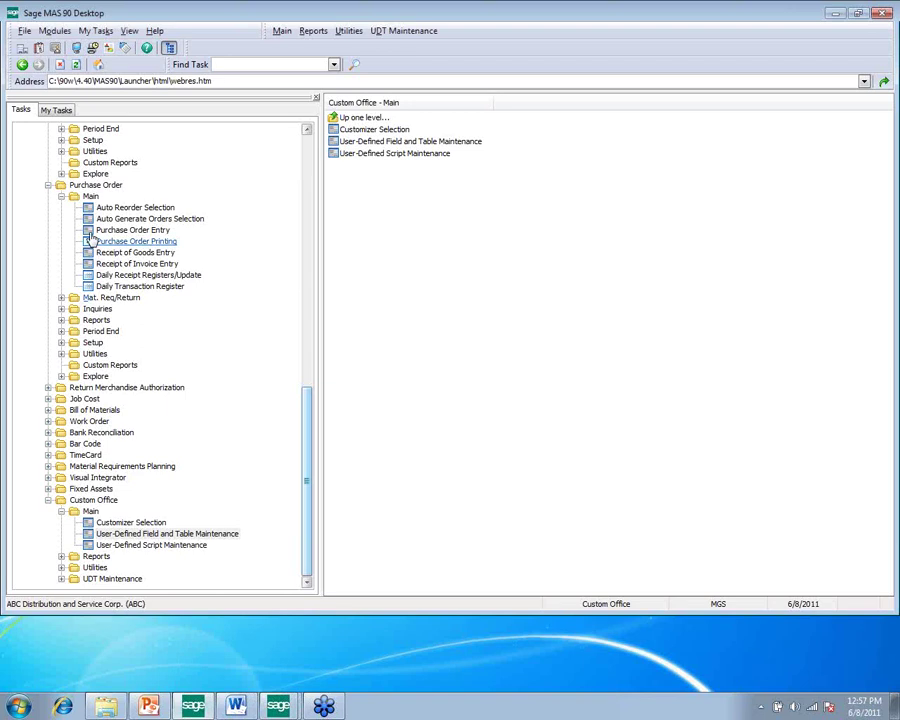
Open Sales Order Entry, bring up the first order, for Avnet Processing Corp, dismiss its credit history and show its lines
click(310, 185)
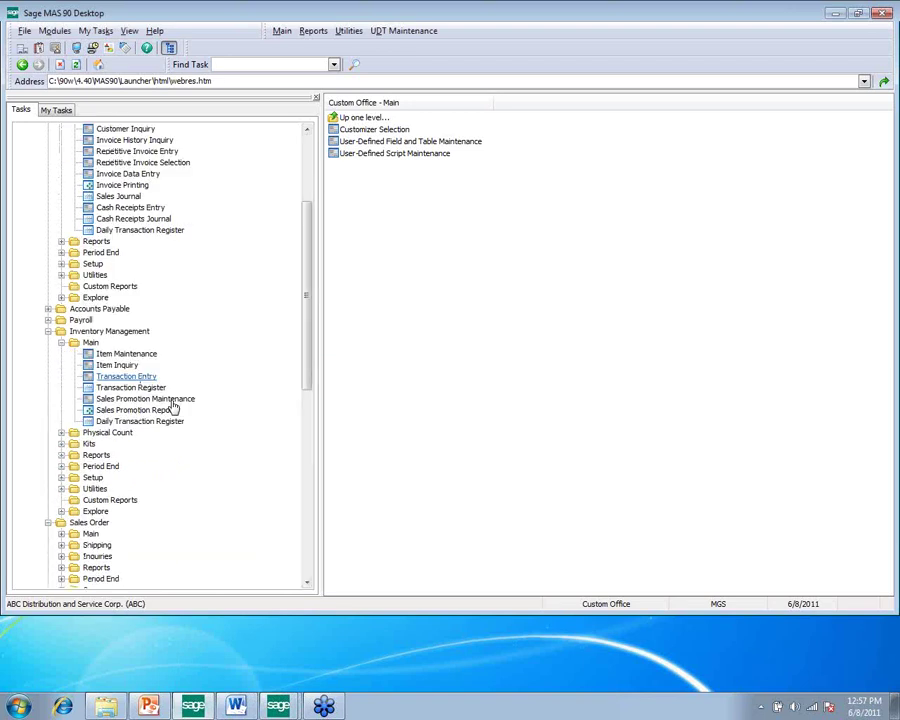
click(90, 533)
click(352, 131)
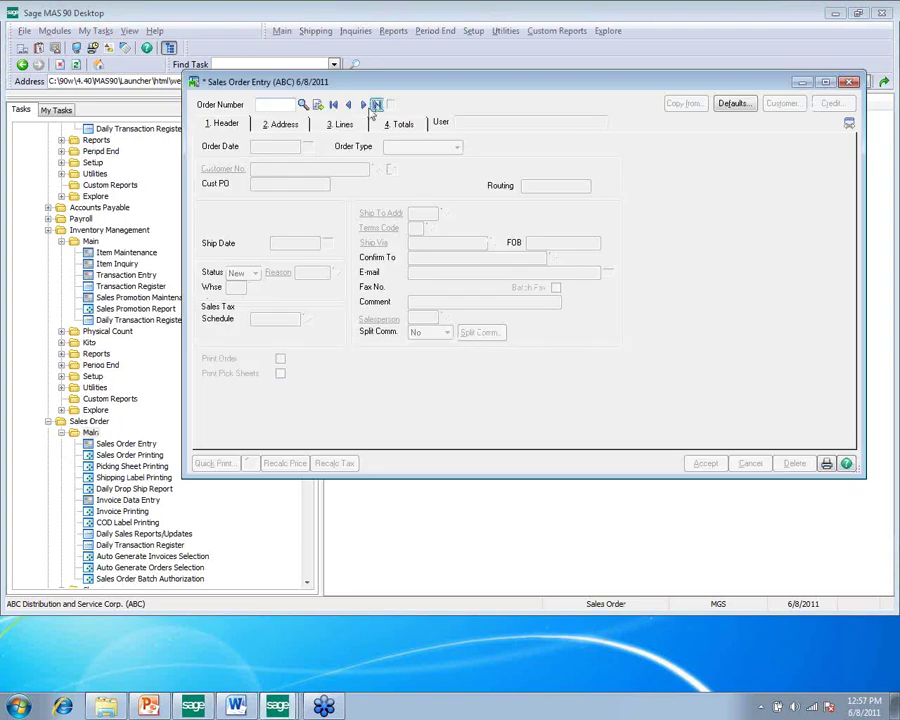
click(362, 104)
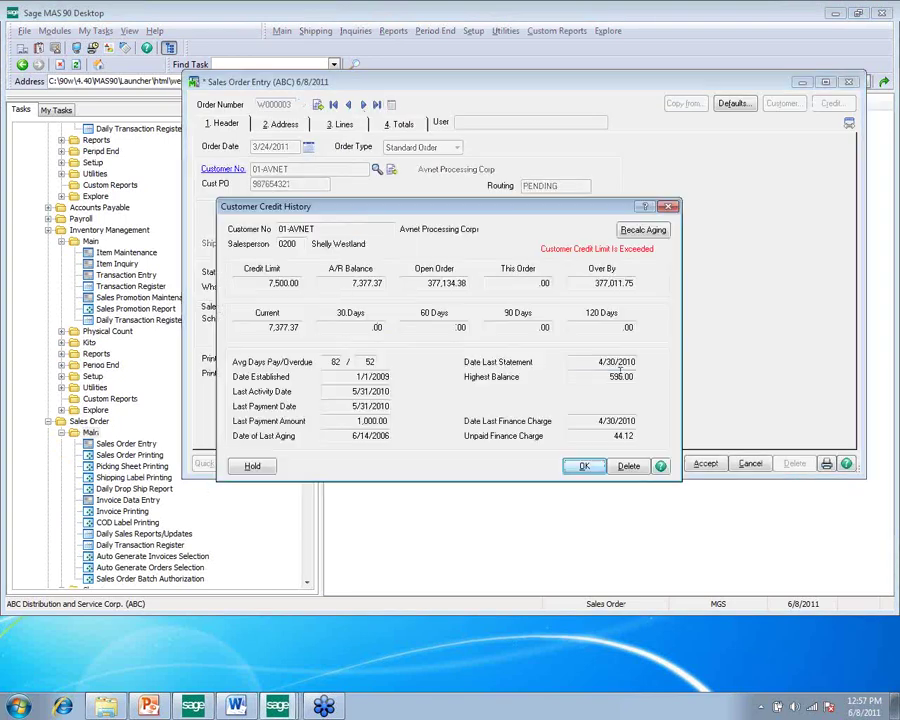
click(579, 466)
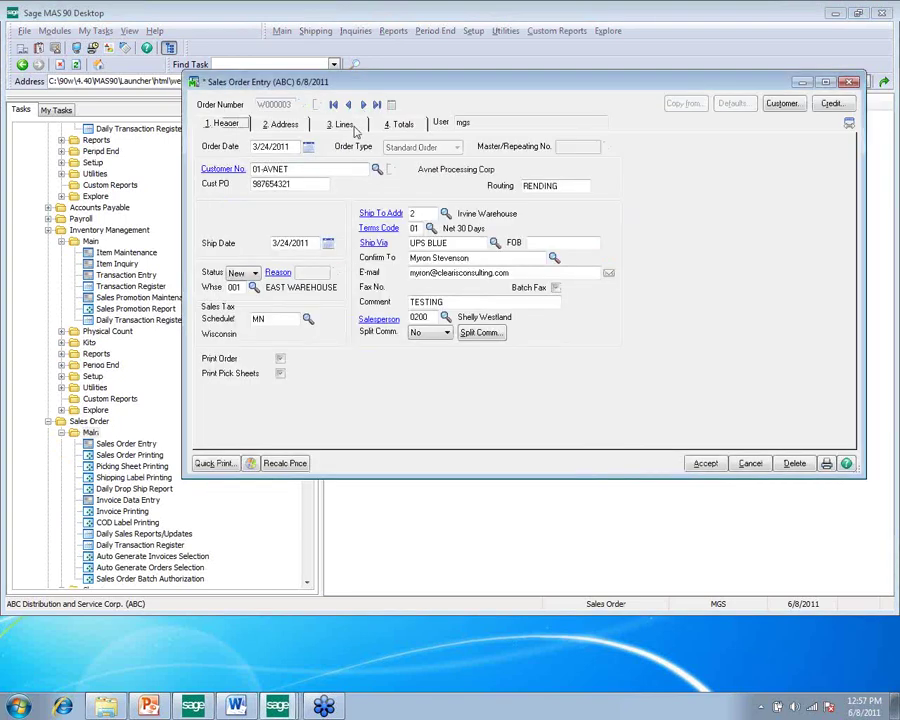
click(350, 127)
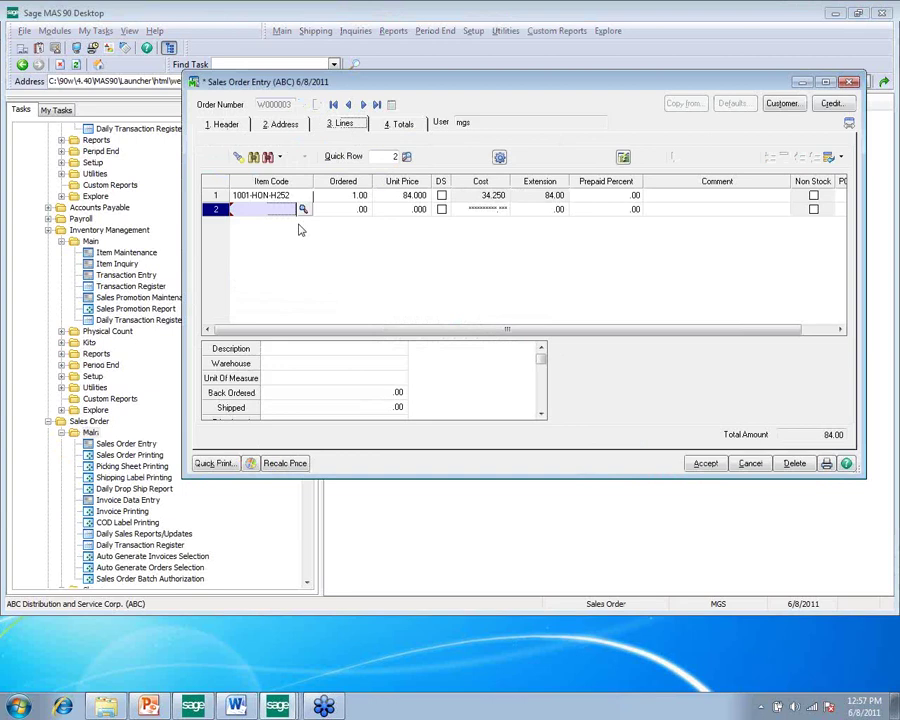
Run the custom script buttons on the order lines, dismissing their messages, to add the /PPD, /LPPD, /TTAX and /GWFEE lines
click(500, 158)
click(453, 402)
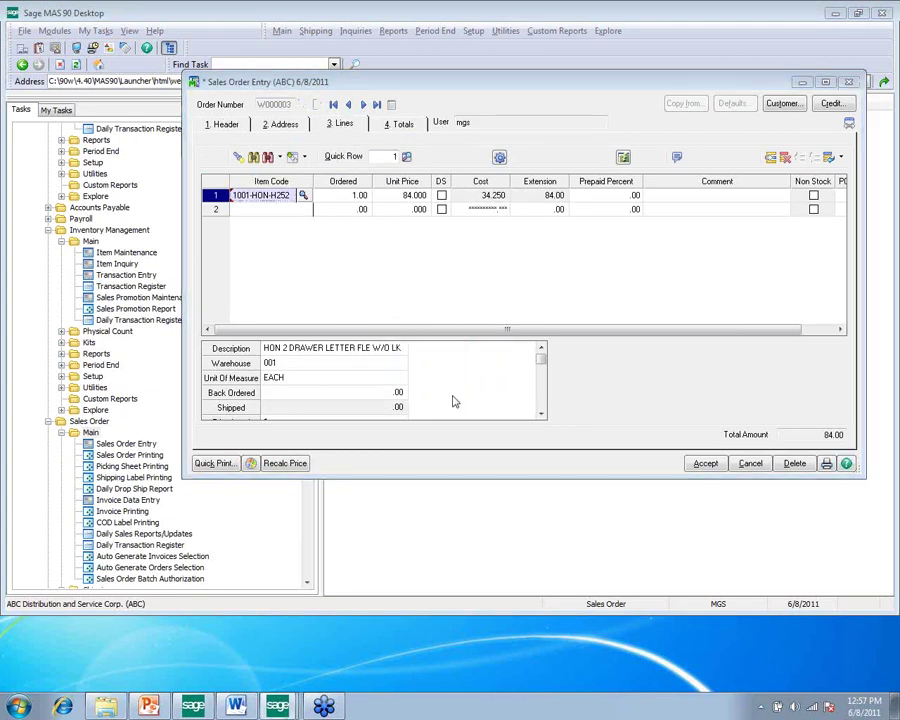
click(466, 394)
click(624, 157)
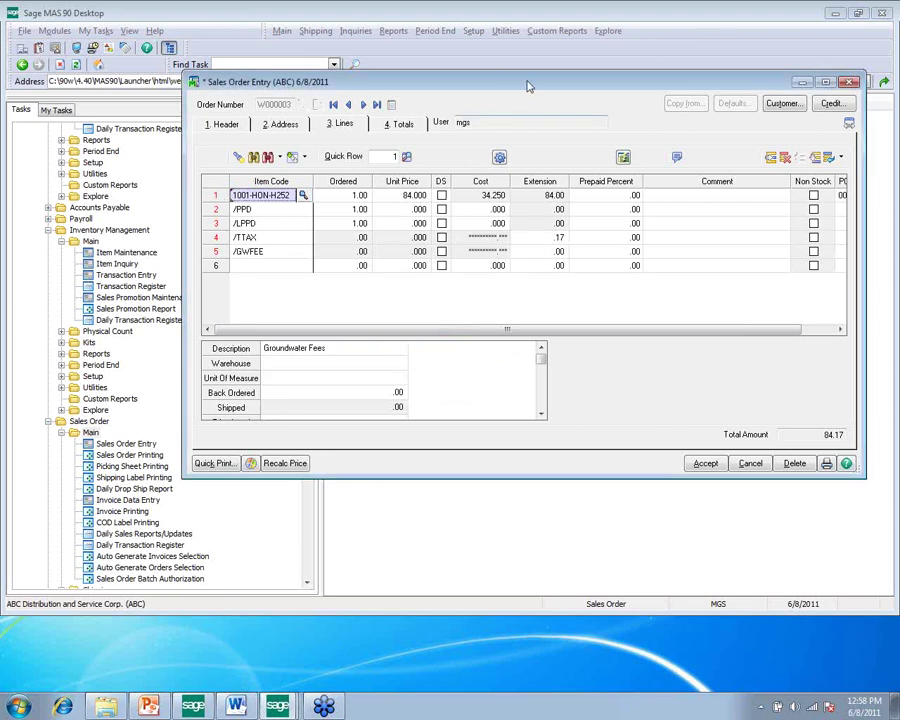
Reposition the Sales Order Entry window and make it narrower
drag(528, 84, 468, 97)
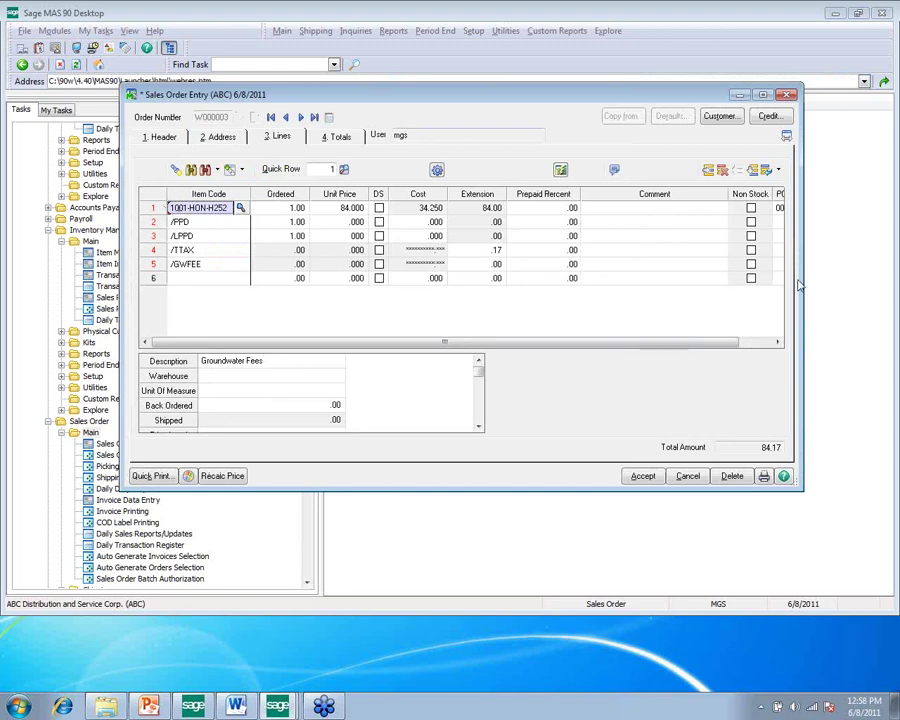
drag(802, 281, 618, 281)
drag(527, 97, 510, 89)
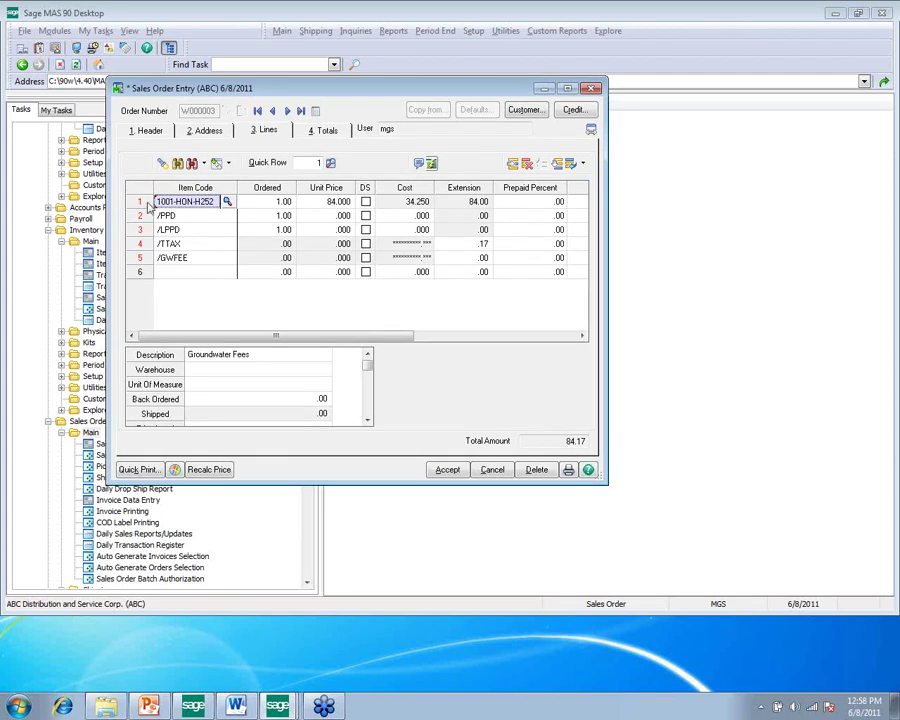
Delete the 1001-HON-H252 line from the order, choosing to save the deleted line in history
click(527, 164)
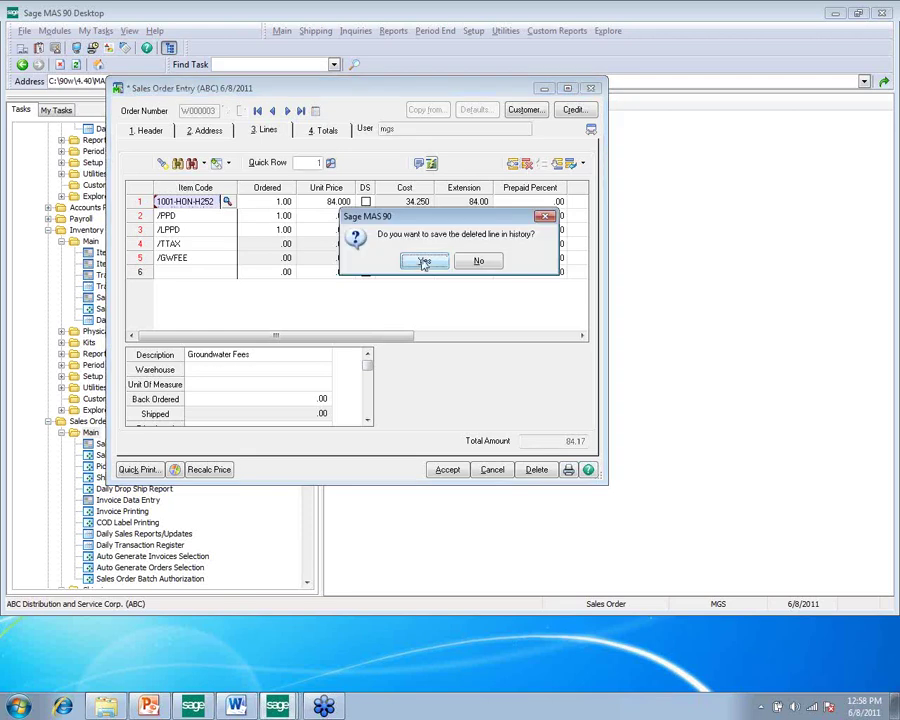
click(424, 263)
click(603, 367)
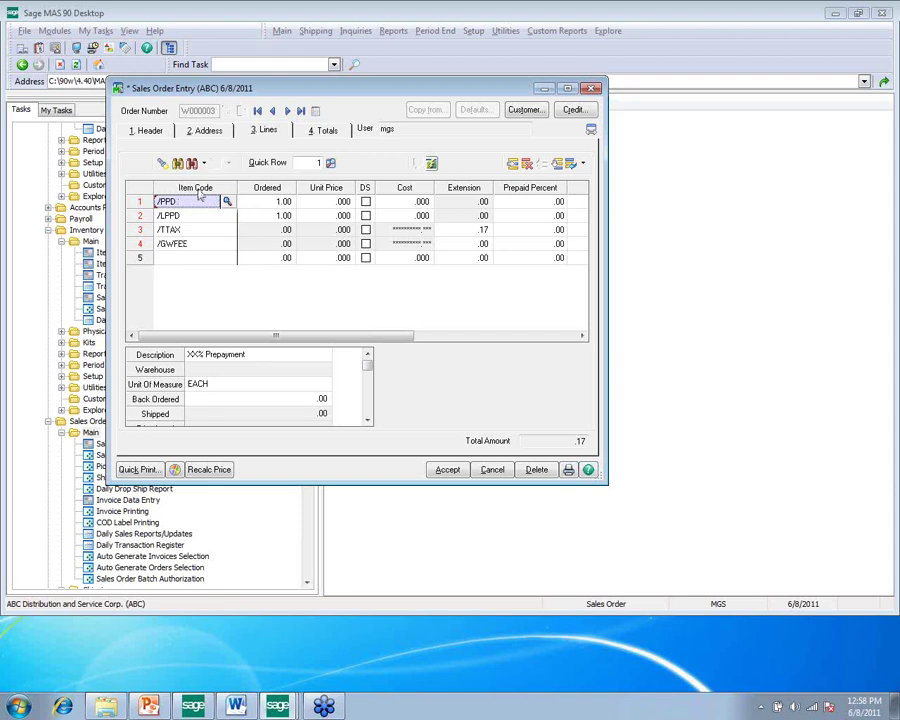
Delete the remaining /PPD, /LPPD, /TTAX and /GWFEE lines without saving them in history
click(527, 164)
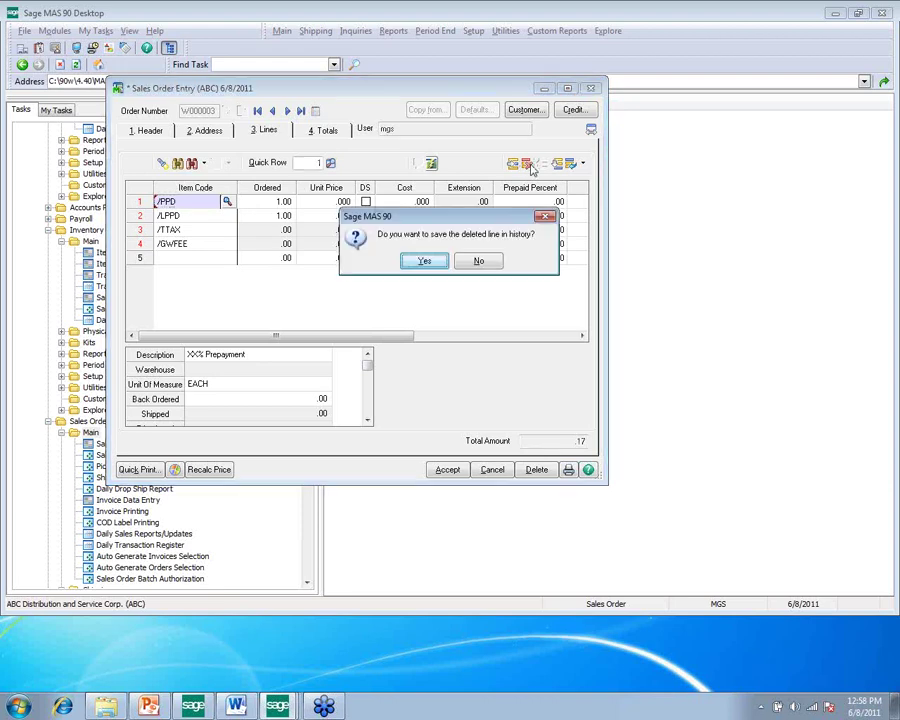
click(474, 258)
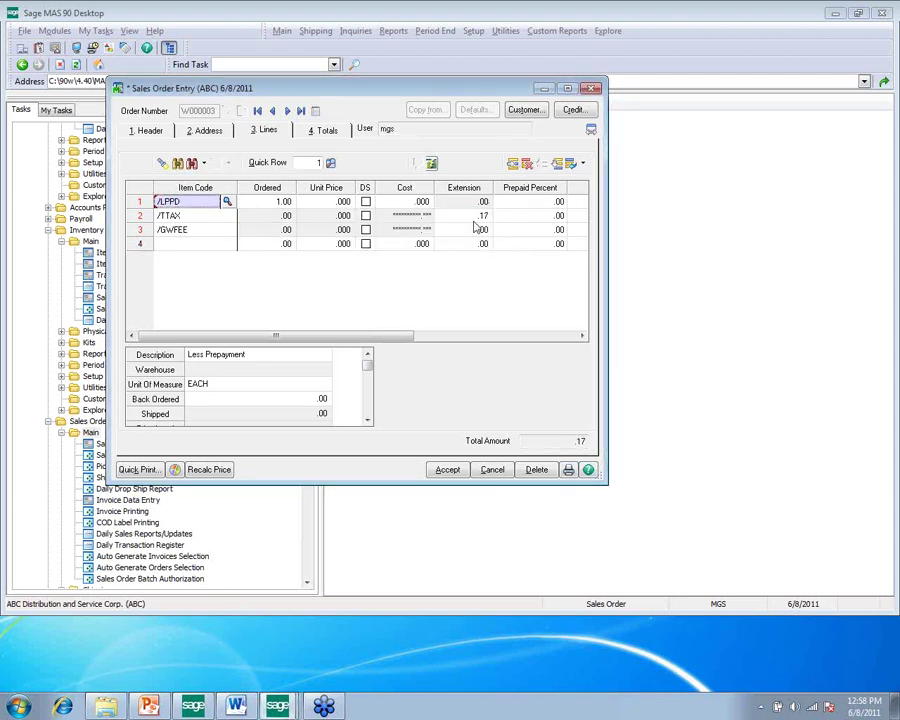
click(527, 164)
click(477, 257)
click(527, 165)
click(478, 260)
click(527, 164)
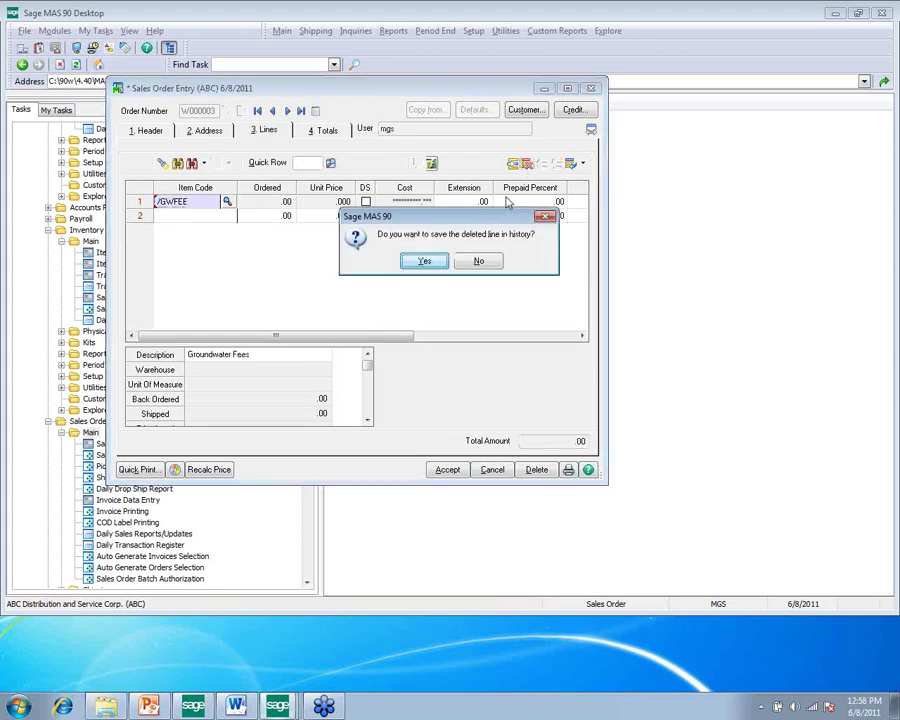
click(478, 260)
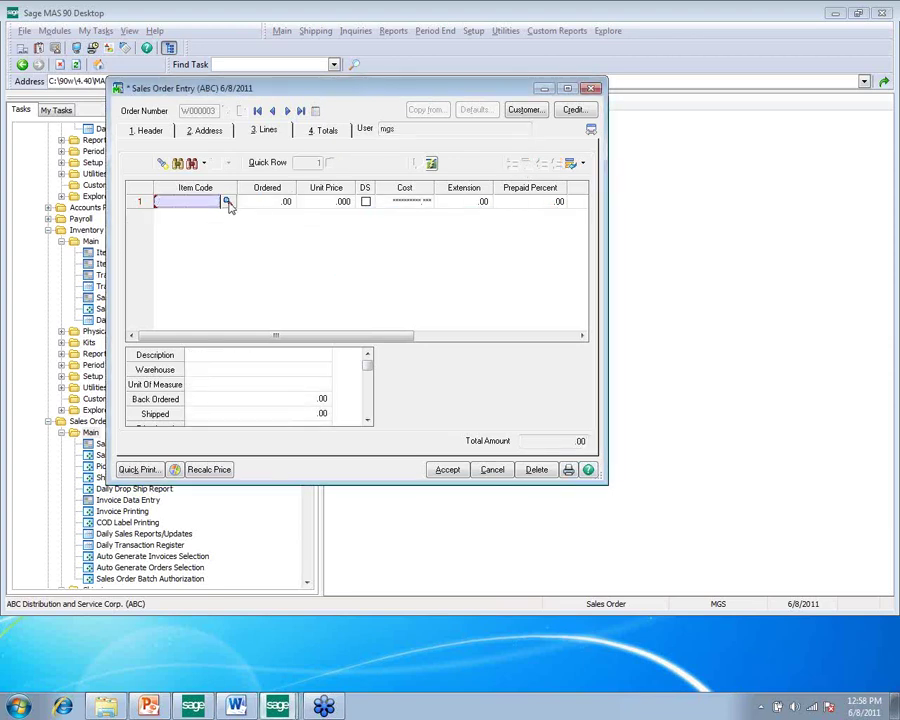
Add item 1001-HON-H254LK to the order with an ordered quantity of 100, accepting the quantity entered despite limited availability
click(227, 202)
double_click(440, 253)
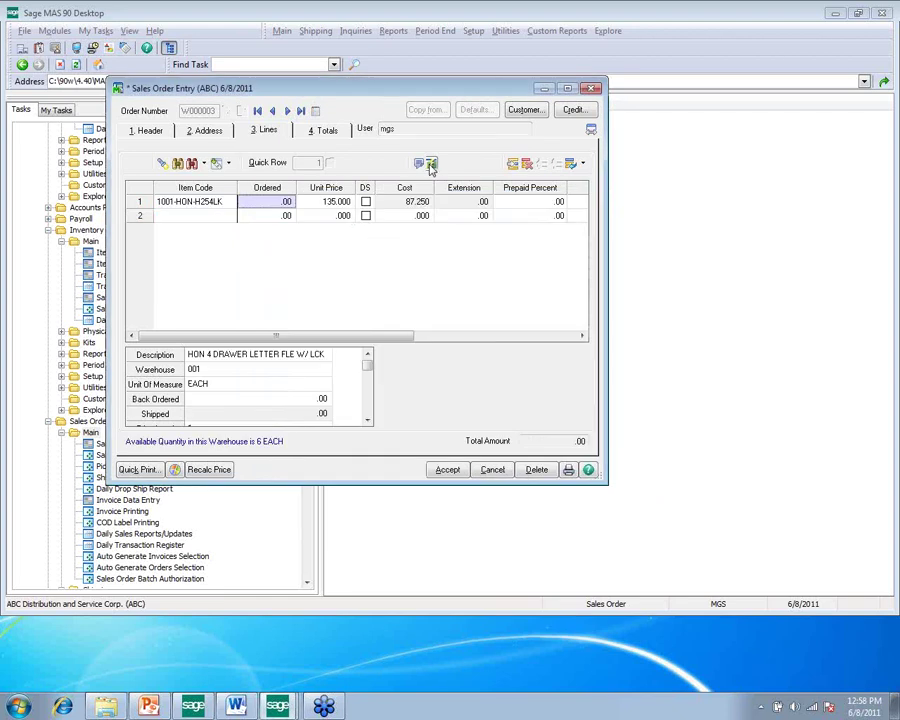
text(100)
key(Tab)
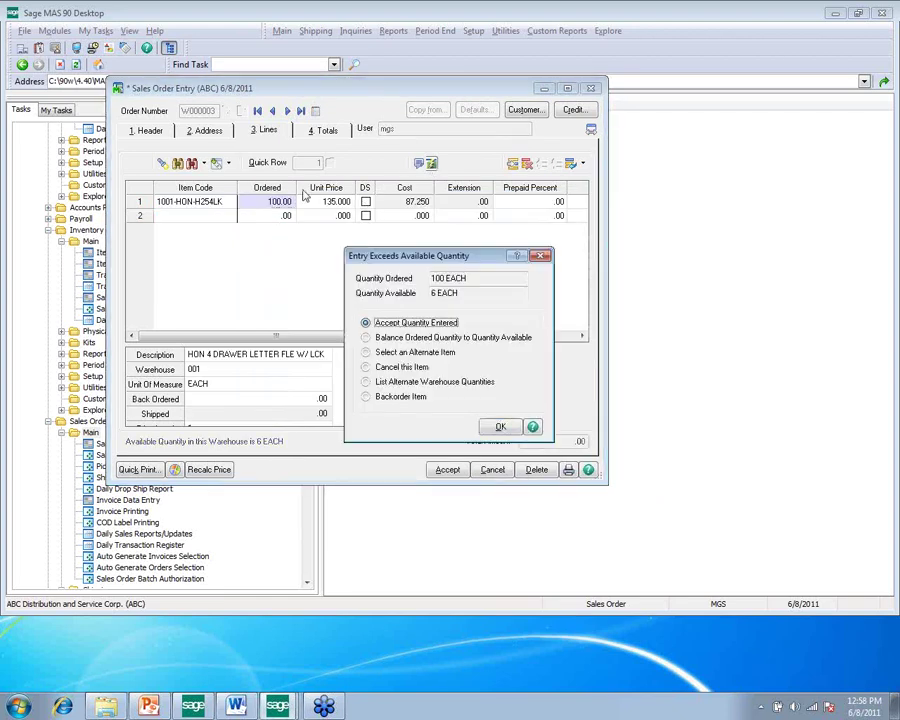
click(500, 426)
Examine the 1001-HON-H254LK line by moving between it and the empty second line and across its cells
key(Up)
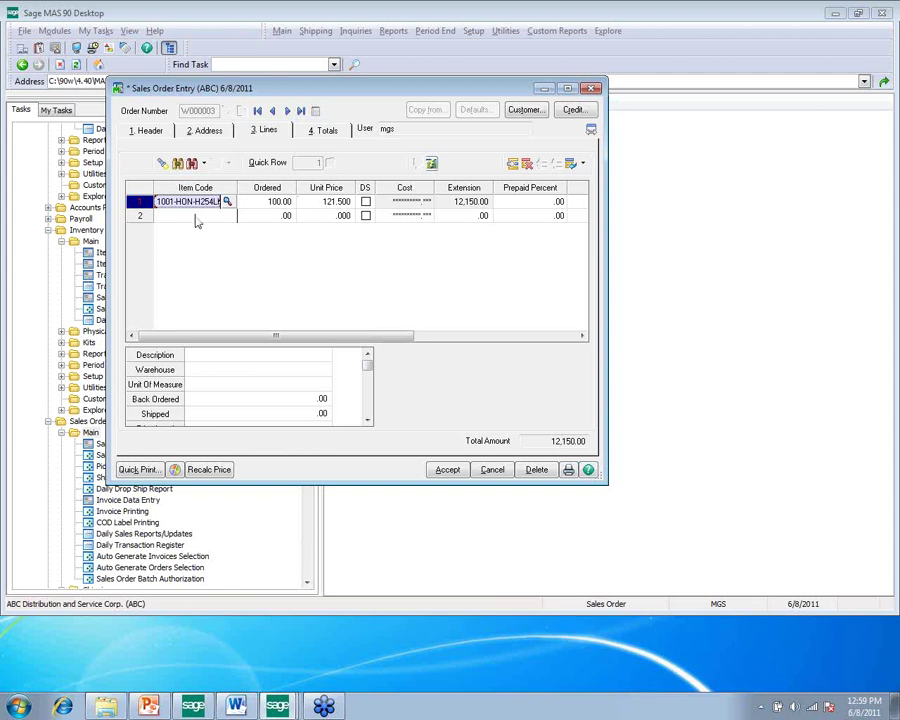
key(Down)
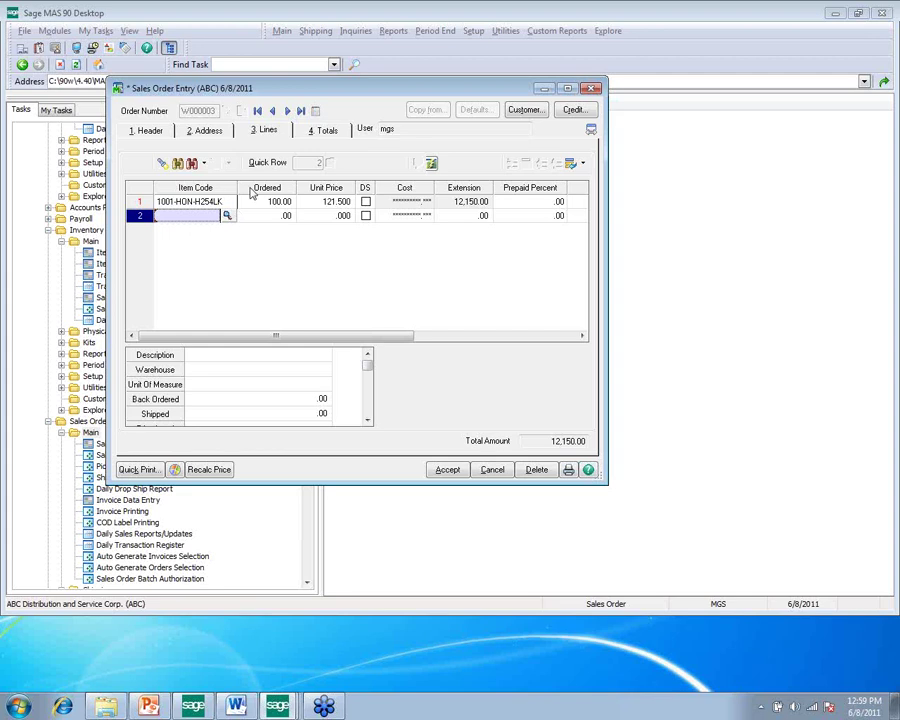
click(226, 201)
key(Tab)
key(Tab)
key(Tab)
key(Tab)
key(Tab)
key(Tab)
click(230, 201)
click(213, 226)
click(190, 202)
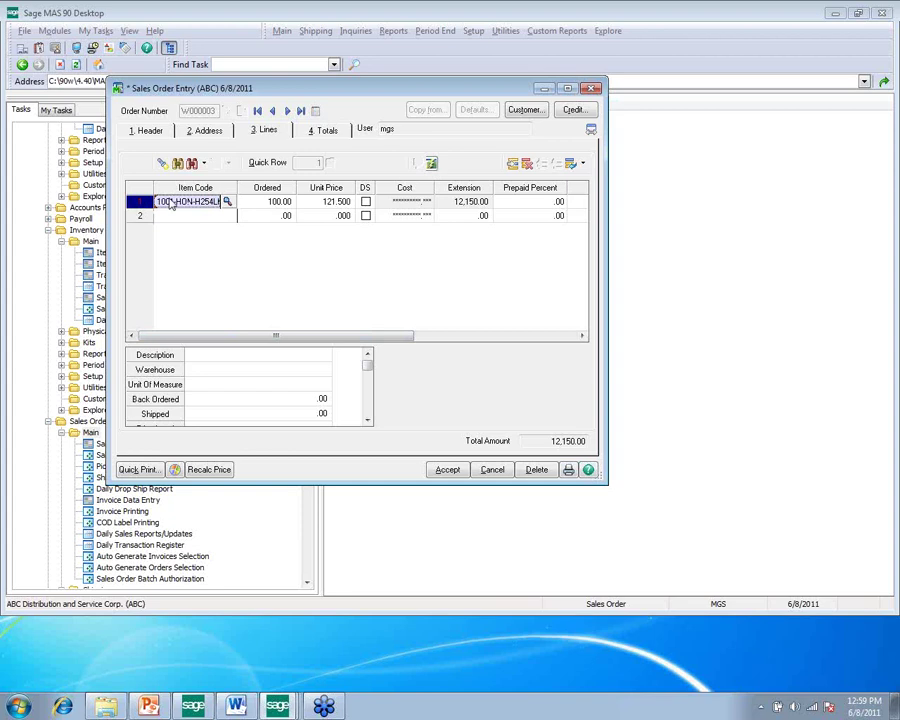
Delete the Avnet Processing Corp sales order, continuing past the credit card deposit warning and leaving out a cancellation code
click(536, 470)
click(423, 260)
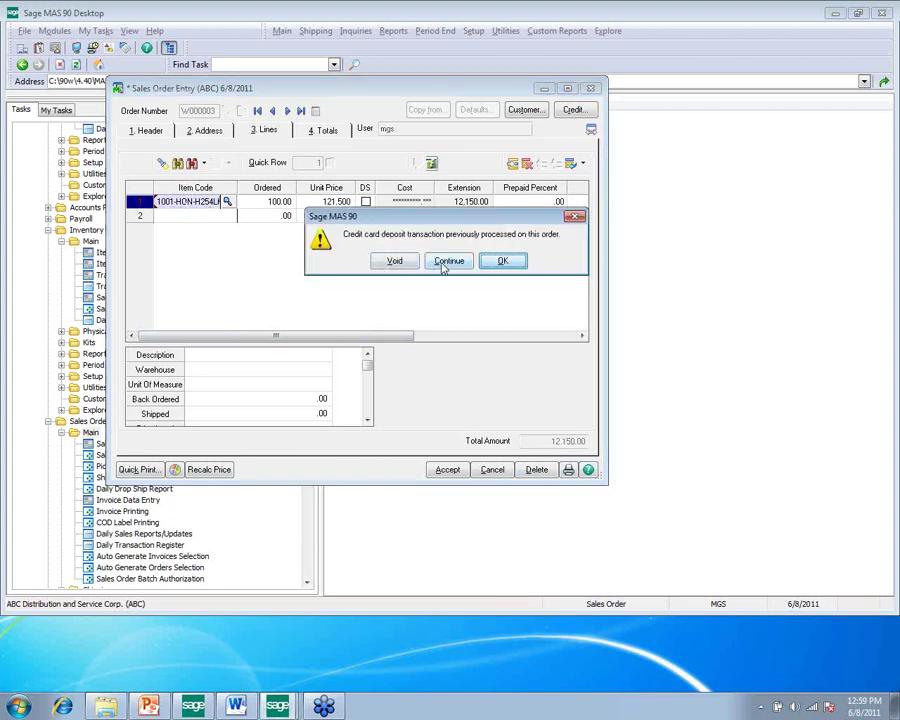
click(455, 262)
click(430, 264)
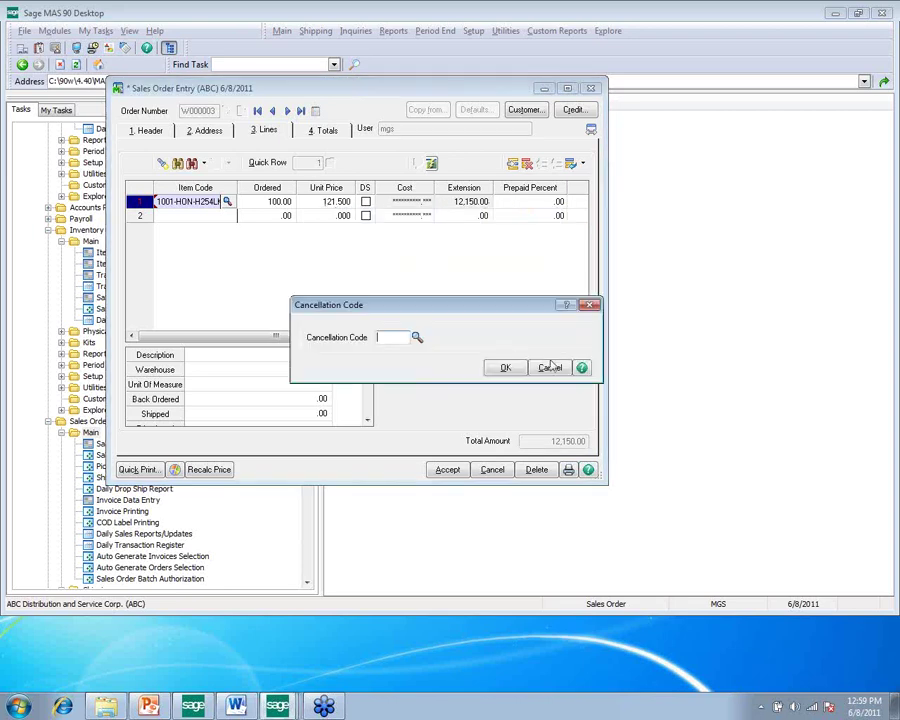
click(548, 366)
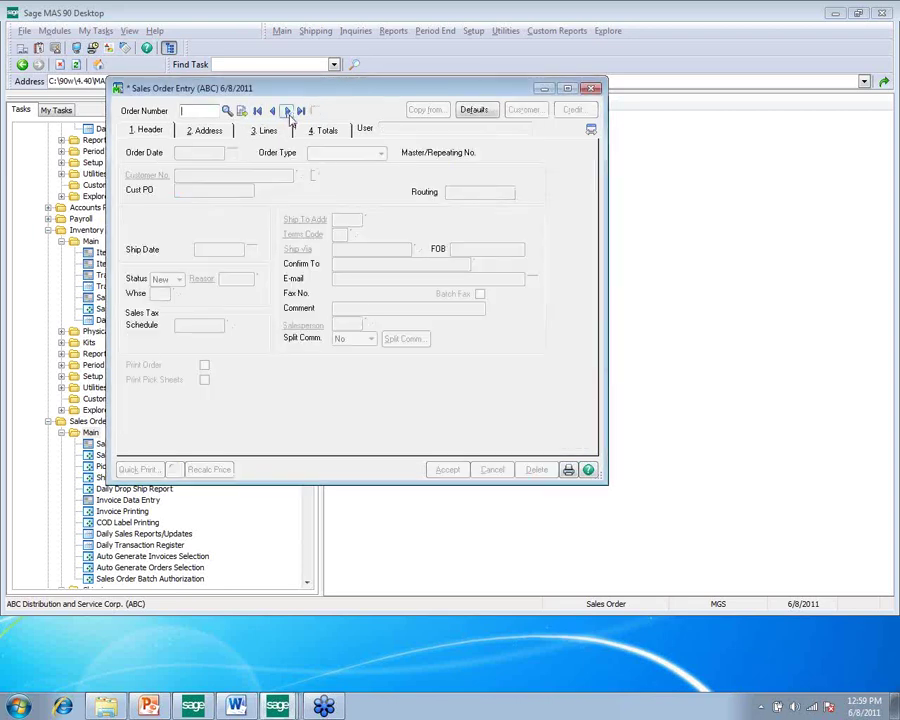
Start a new sales order for the customer Hillsboro Service Center
click(242, 112)
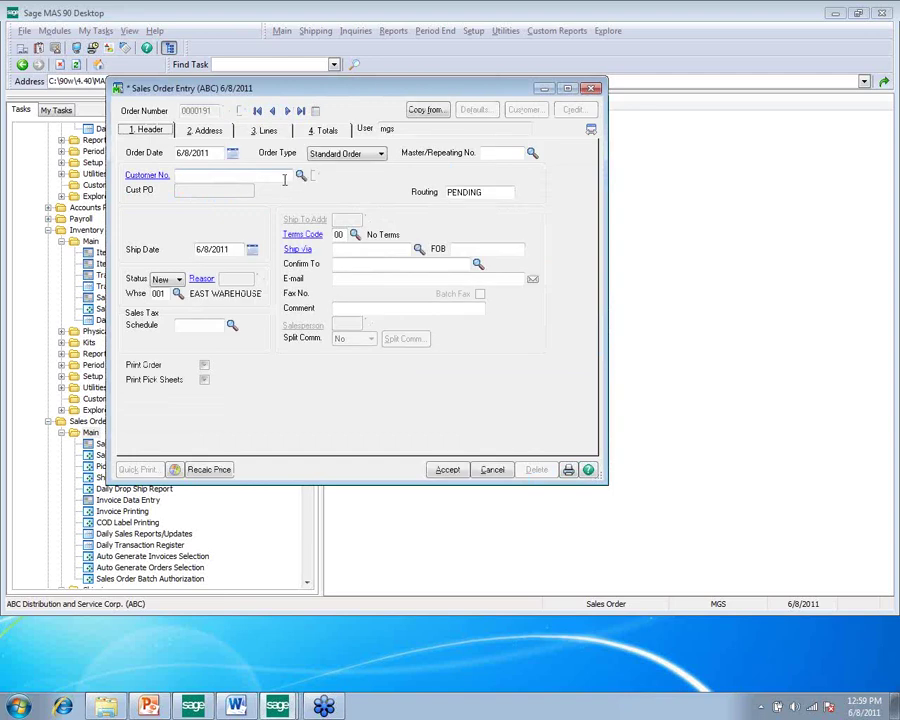
click(300, 175)
double_click(305, 272)
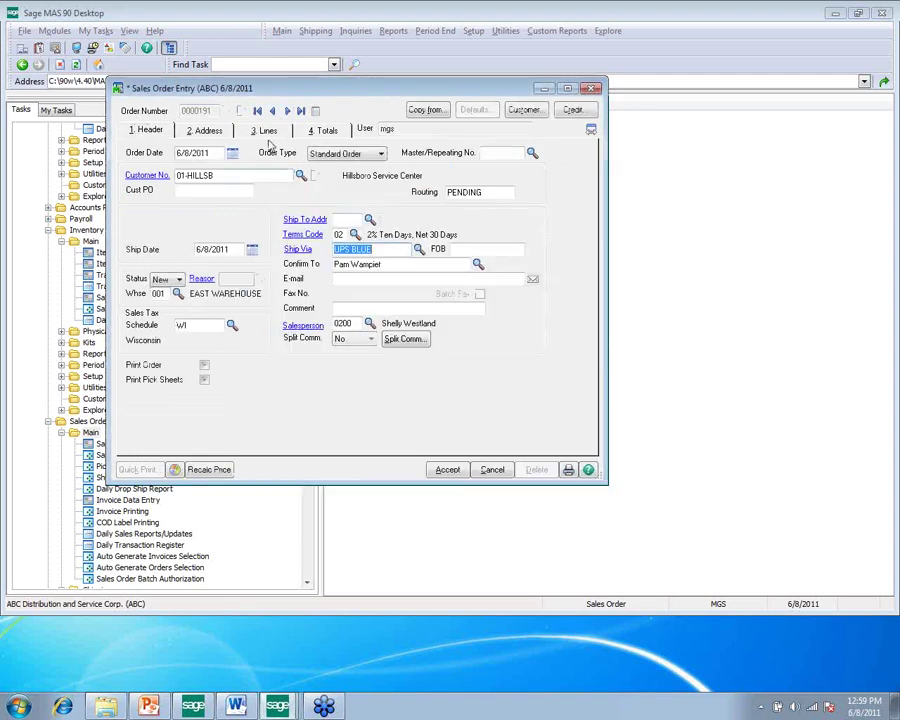
Add item 1001-HON-H252 as the first order line with an ordered quantity of 100
click(265, 131)
click(228, 203)
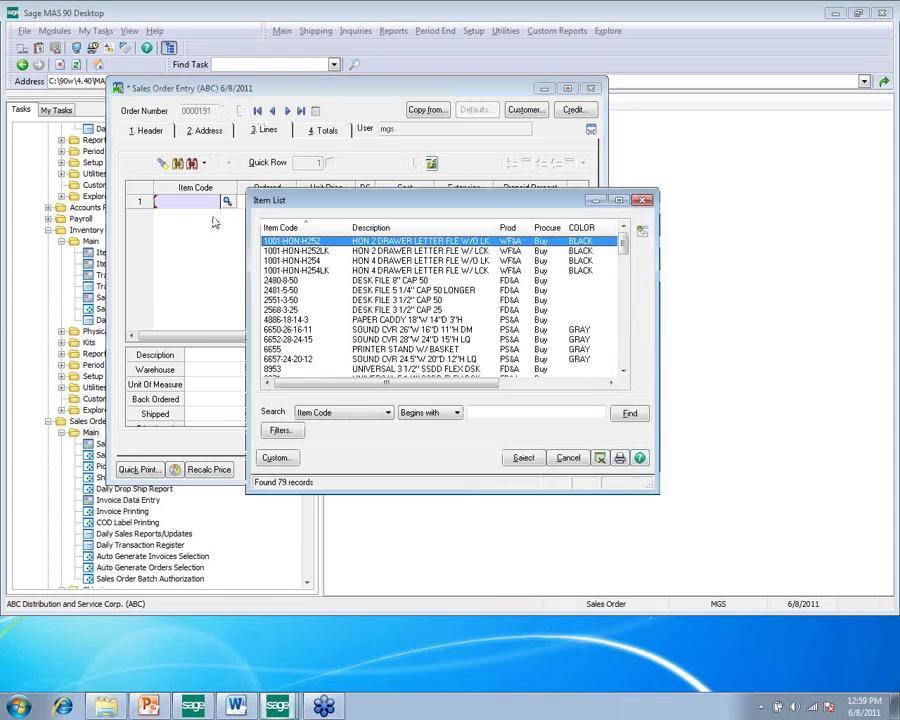
double_click(313, 237)
text(100)
key(Tab)
key(Tab)
key(Tab)
key(Tab)
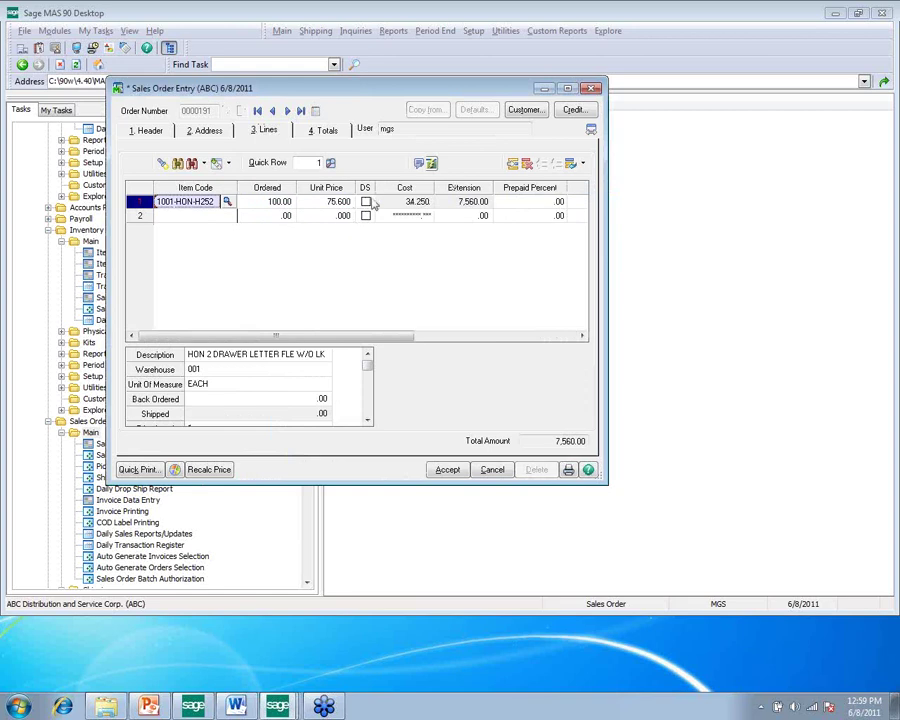
Run the custom line script to add the /PPD, /LPPD, /TTAX and /GWFEE lines to the order
click(431, 163)
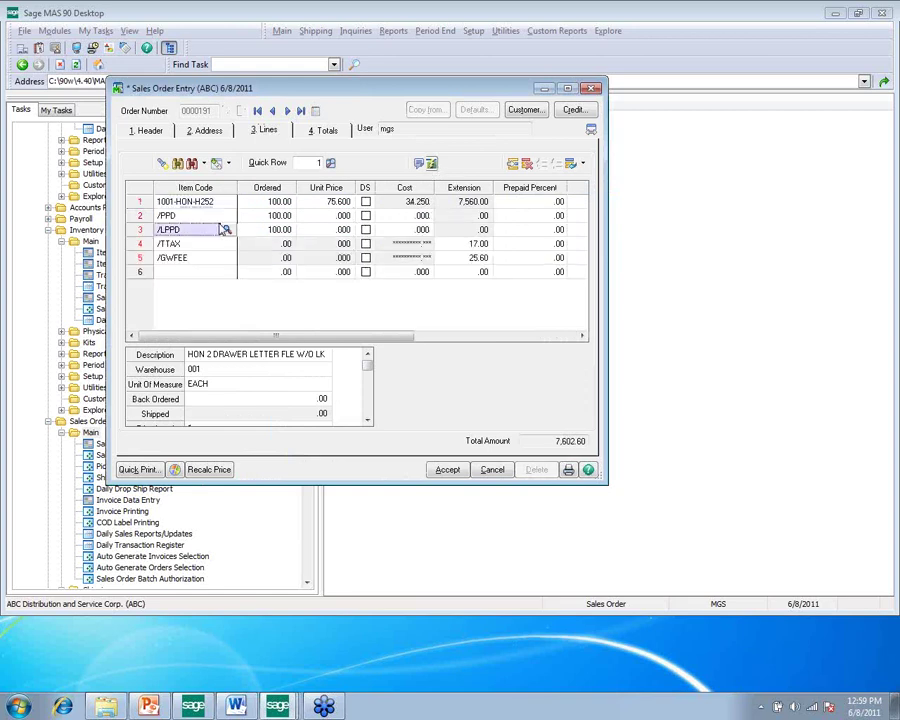
click(187, 272)
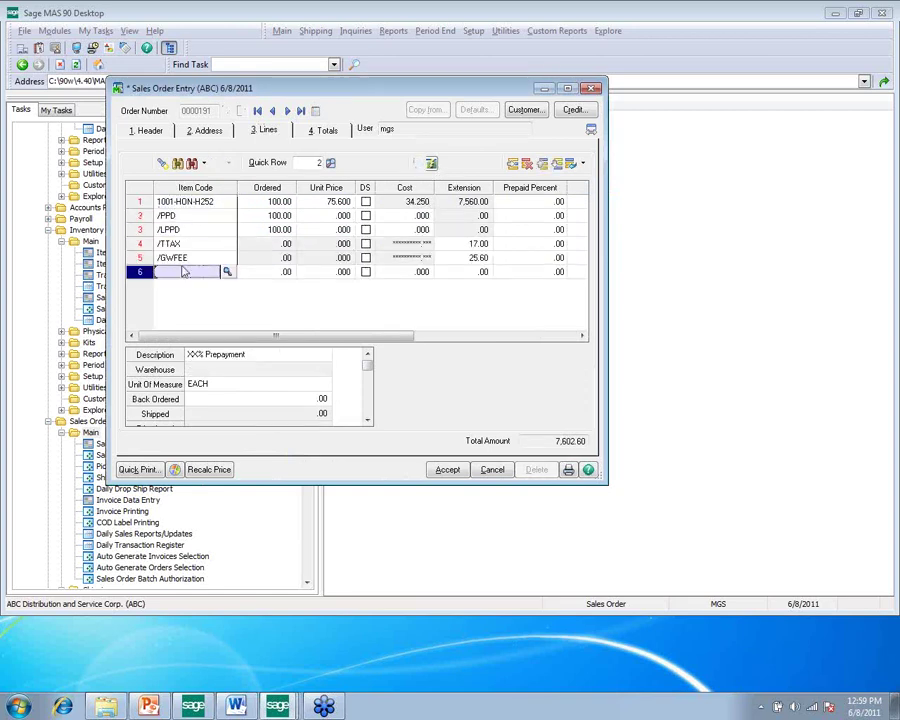
click(185, 204)
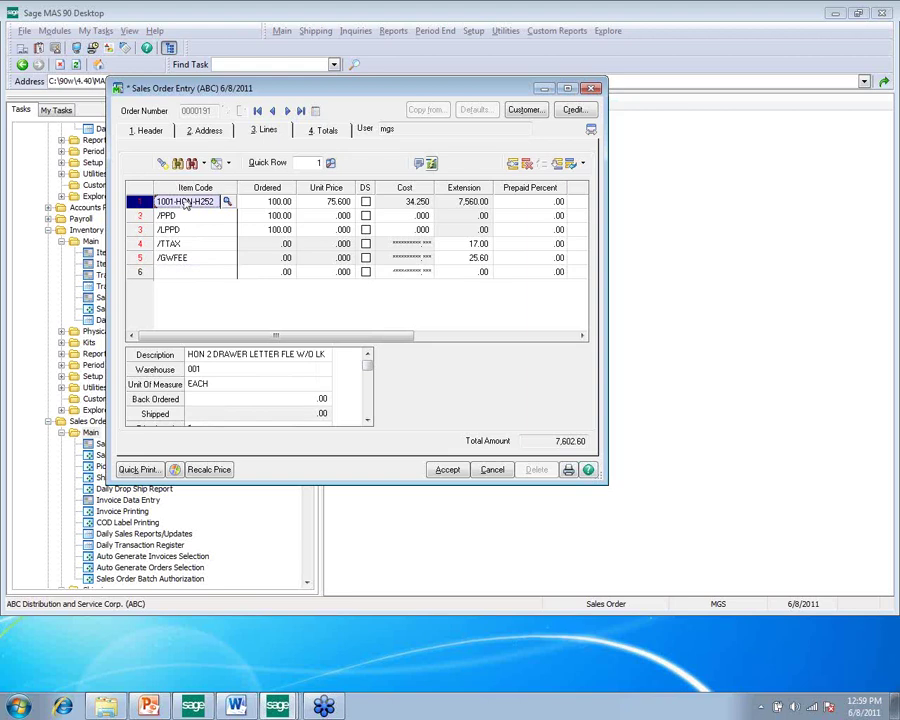
Compare the ordered quantities of the item, /PPD and /LPPD lines and check the script-generated charge lines below them
click(277, 226)
click(276, 202)
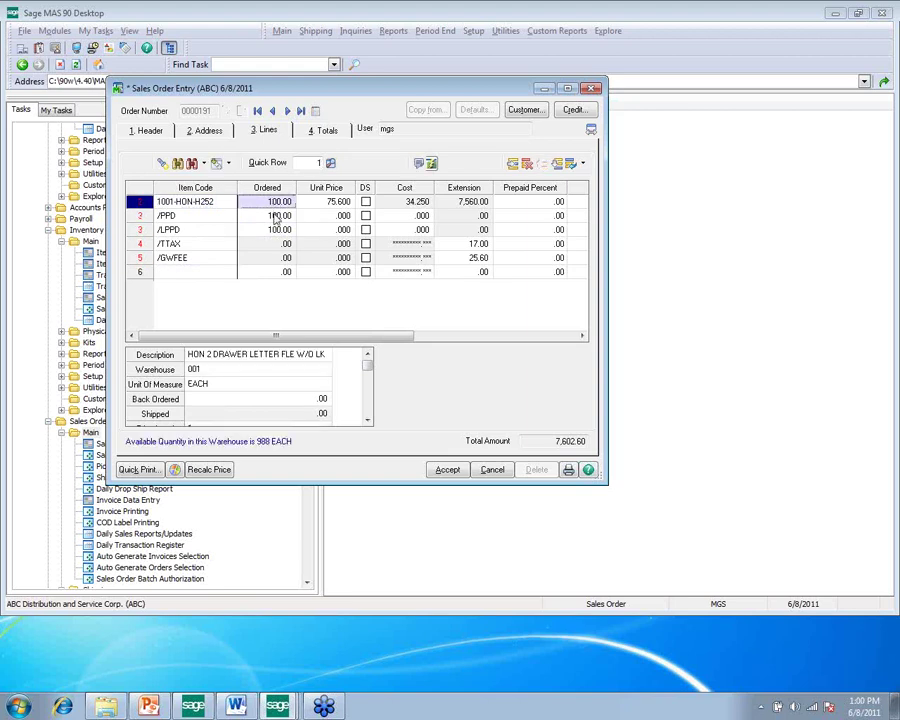
click(277, 216)
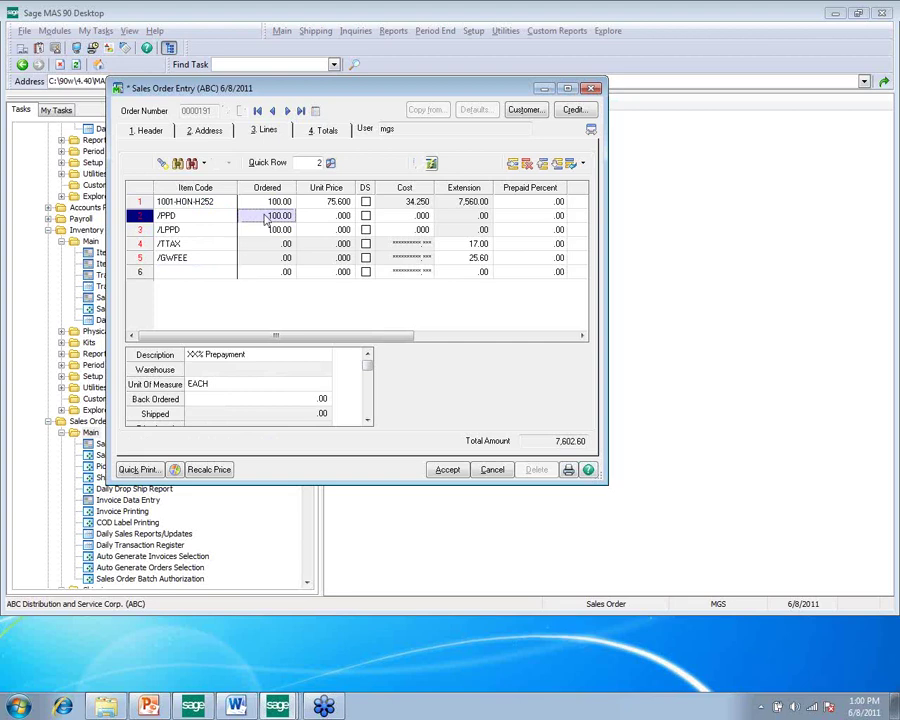
click(279, 230)
key(Up)
click(279, 230)
key(Up)
key(Down)
key(Up)
key(Down)
key(Up)
key(Down)
key(Down)
key(Down)
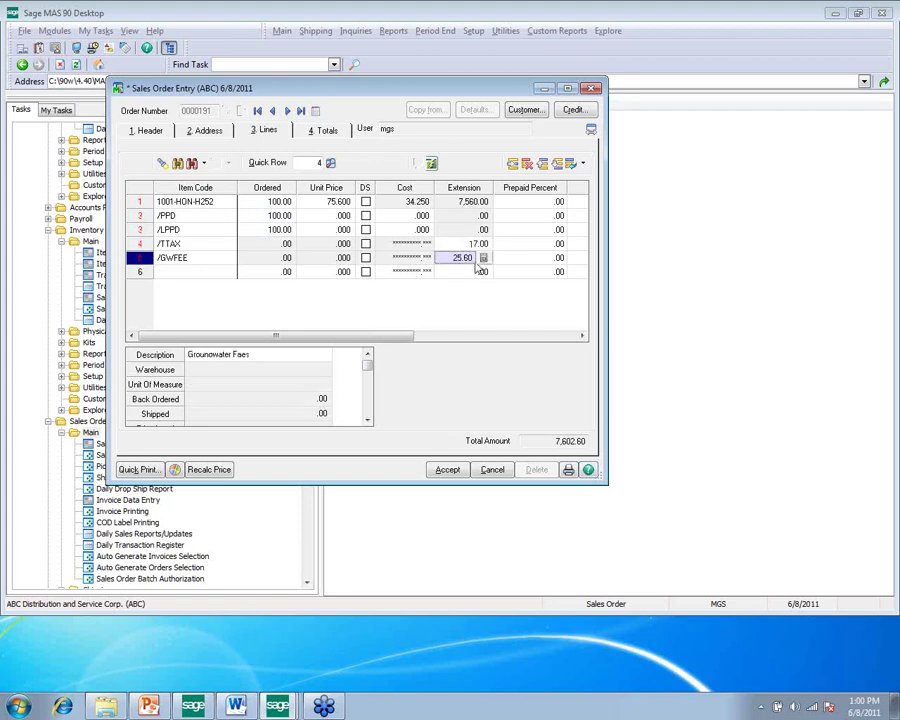
Check the extensions of the item, /GWFEE and /TTAX lines and the unit price of the /PPD line
click(418, 203)
click(474, 203)
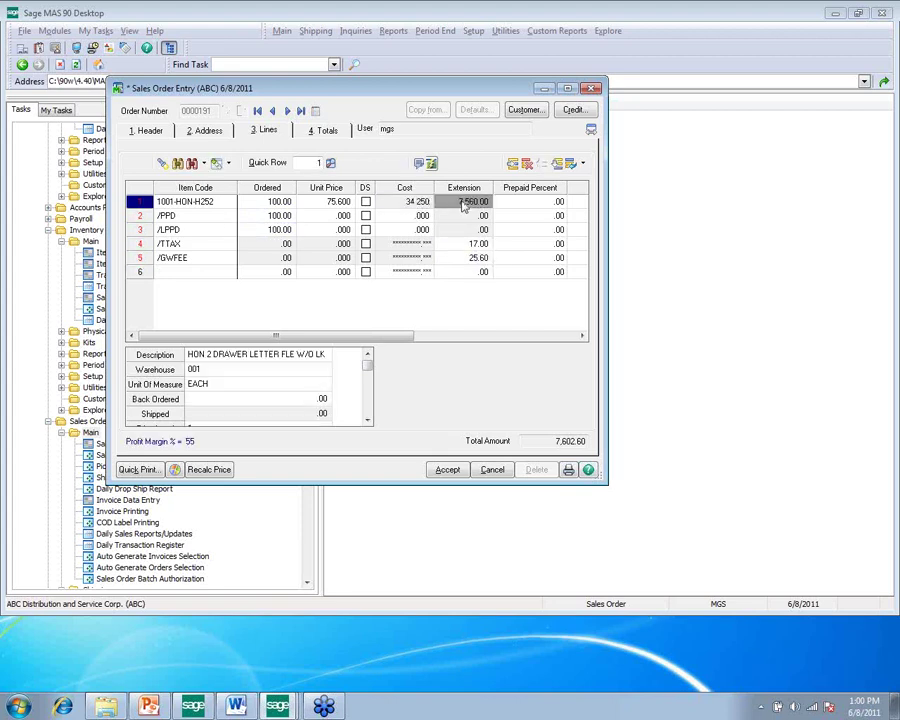
click(481, 258)
key(Up)
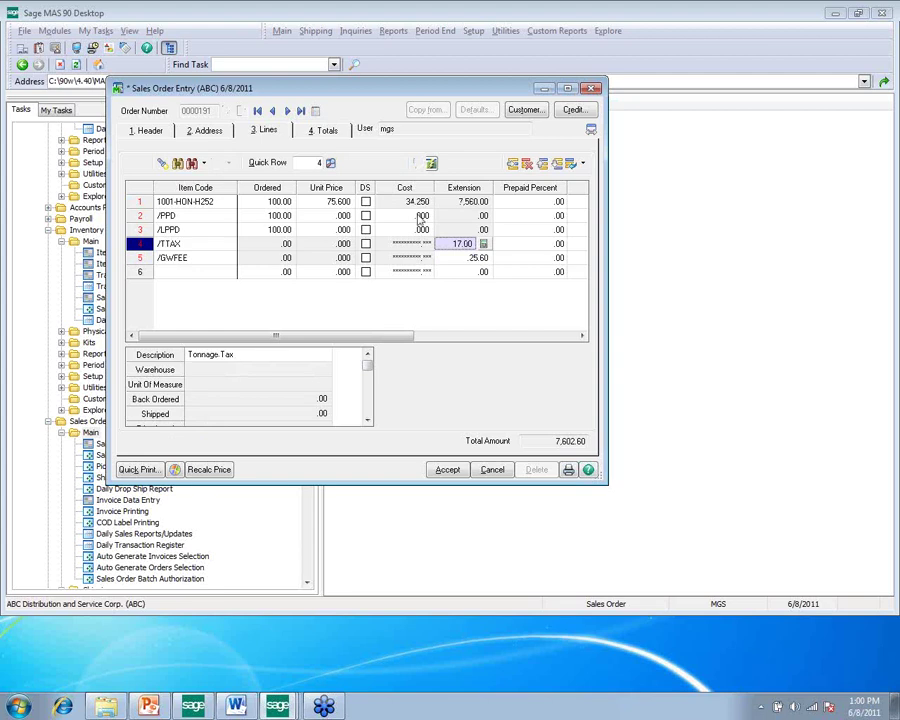
click(325, 217)
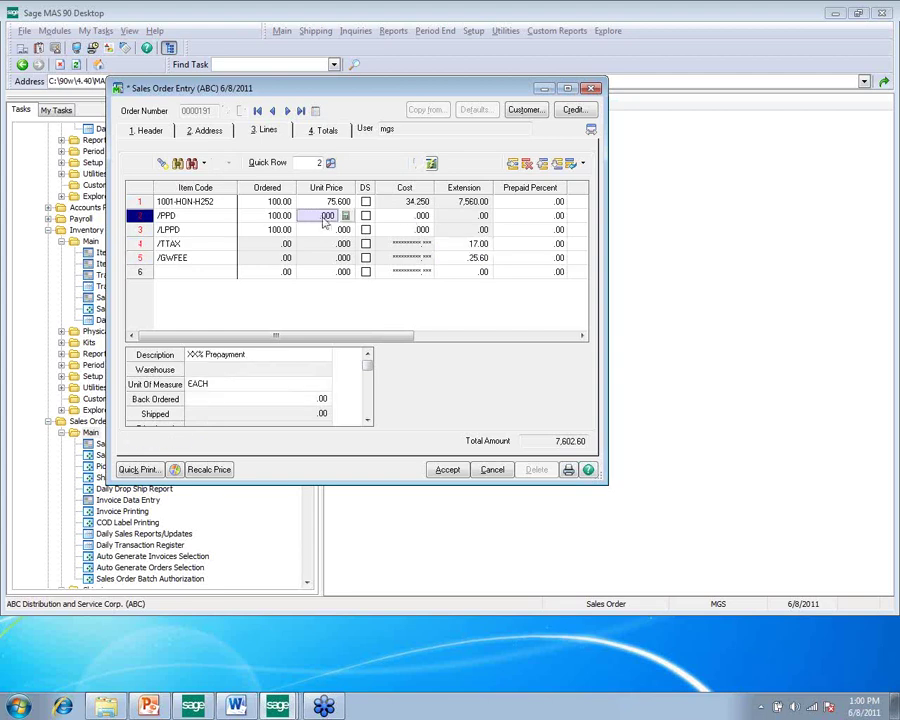
Set the ordered quantity of the 1001-HON-H252 line to 200 and advance through its remaining cells
click(205, 201)
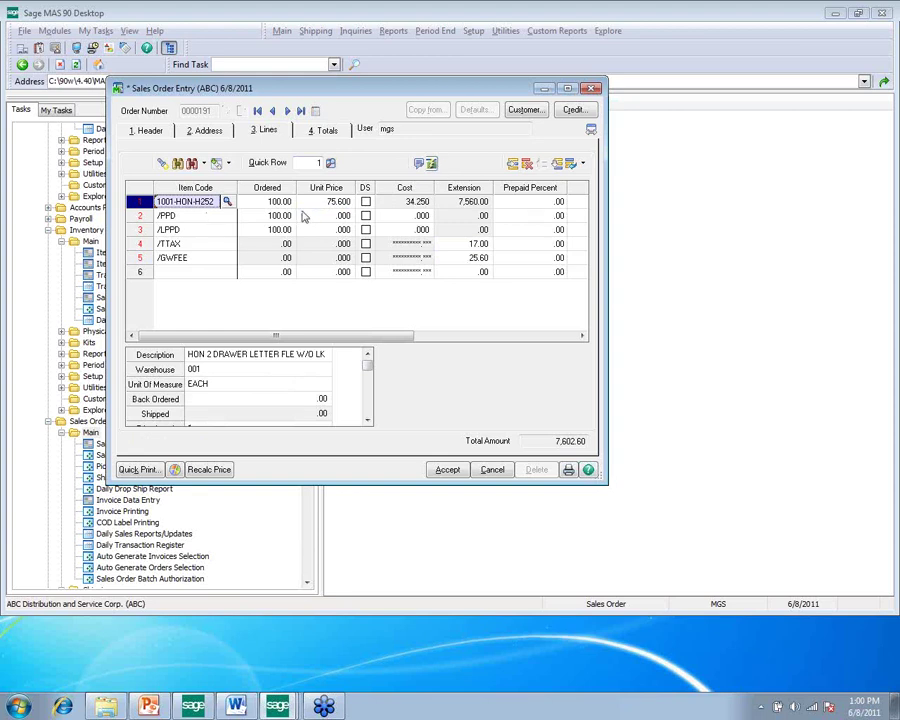
key(Tab)
text(200)
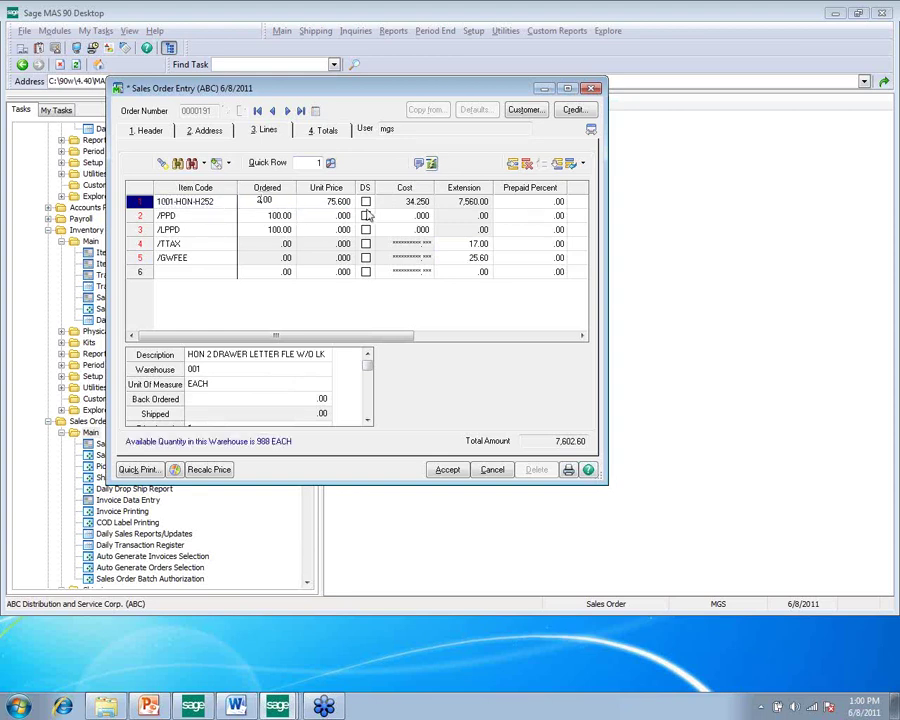
key(Tab)
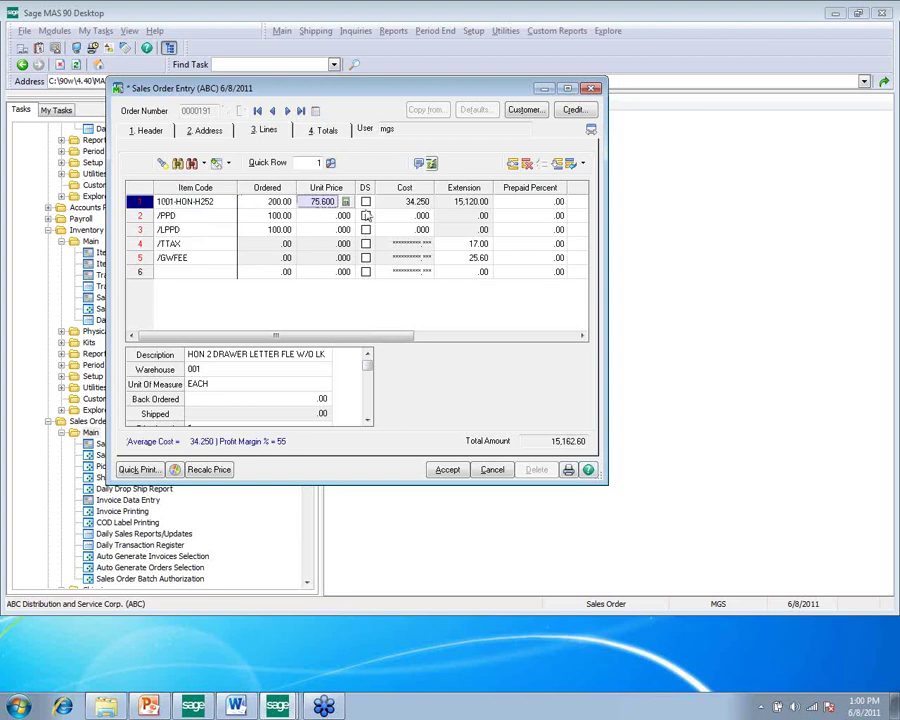
key(Tab)
key(Tab)
key(Tab)
key(Tab)
key(Tab)
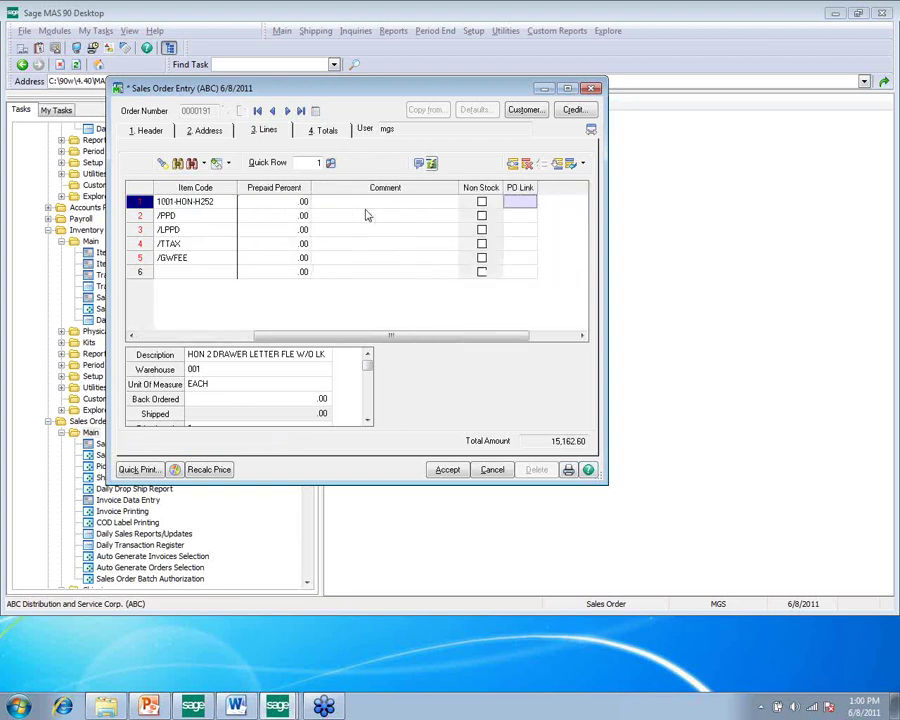
key(Tab)
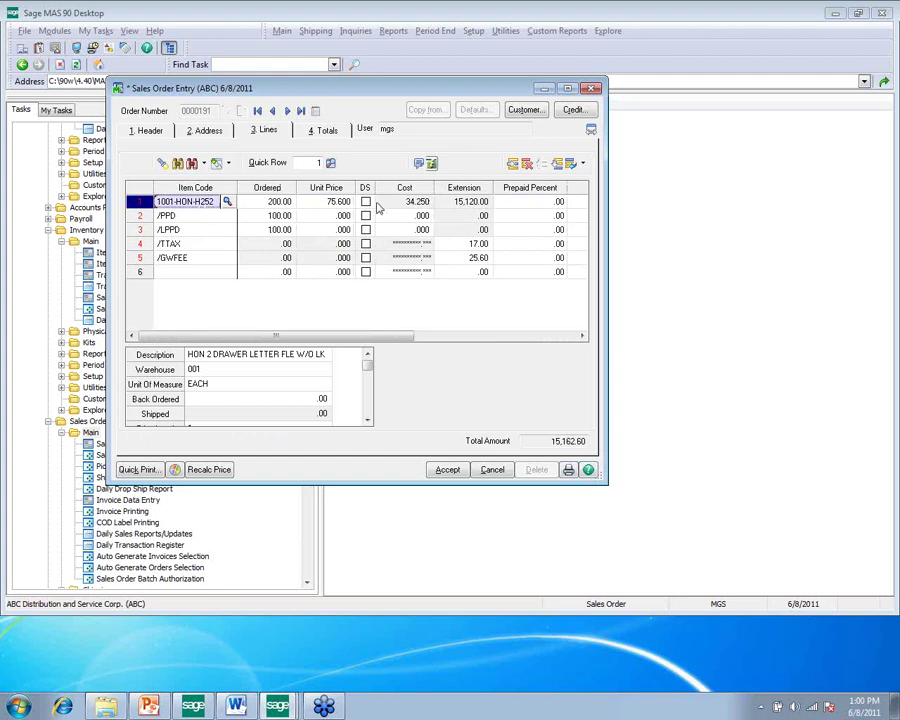